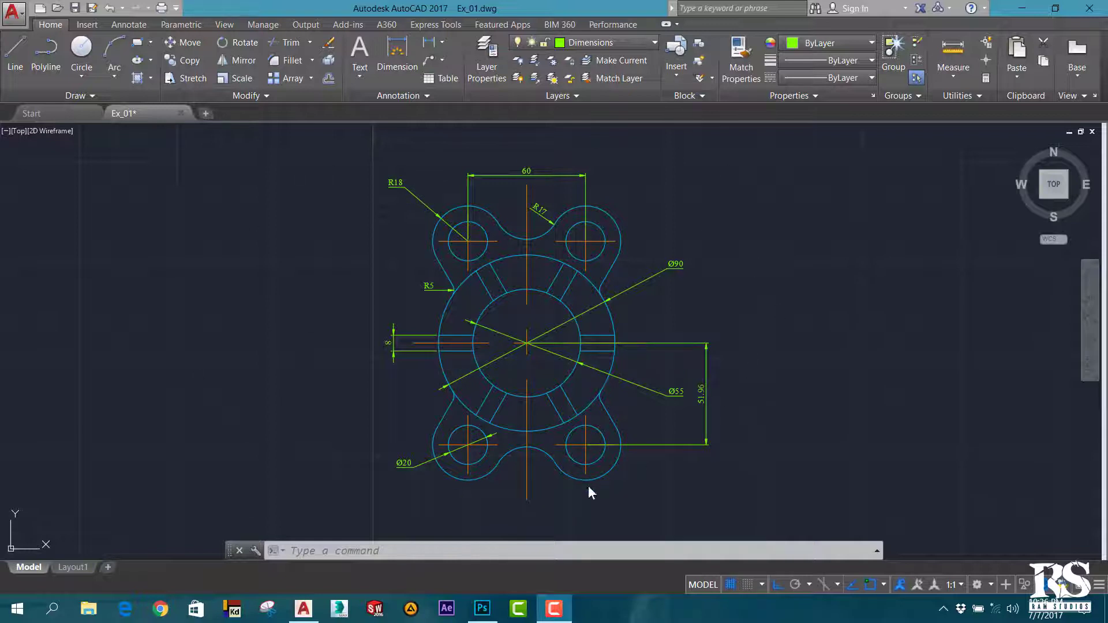
Step: Switch to the Layout1 sheet and zoom in and out to look it over
left_click(74, 569)
scroll(848, 364, "down", 2)
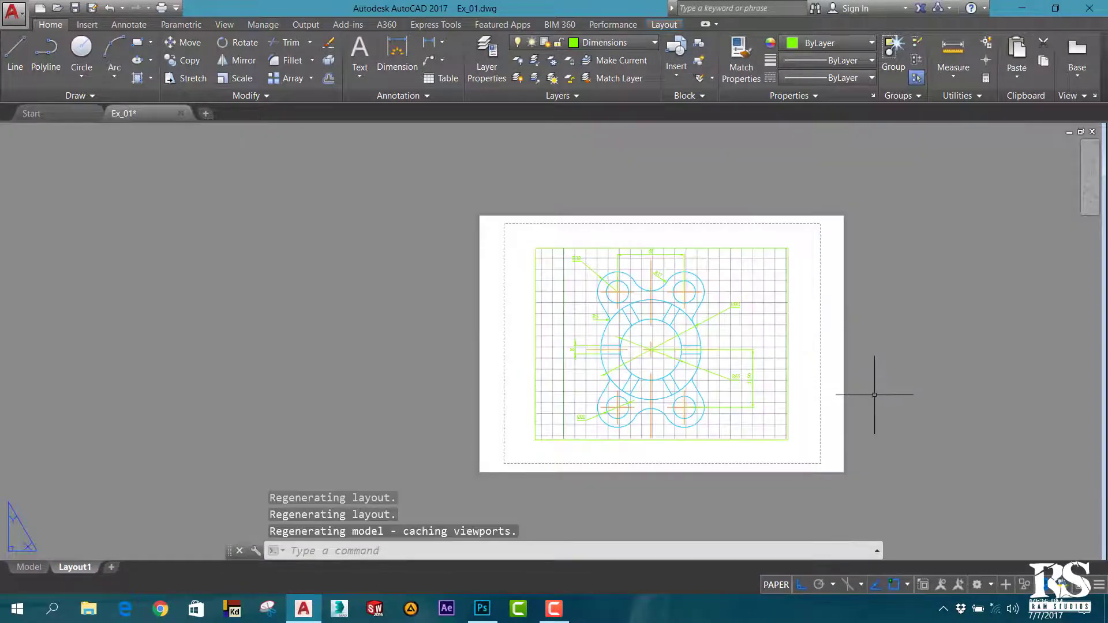
scroll(876, 391, "up", 2)
scroll(853, 289, "down", 2)
scroll(877, 236, "up", 2)
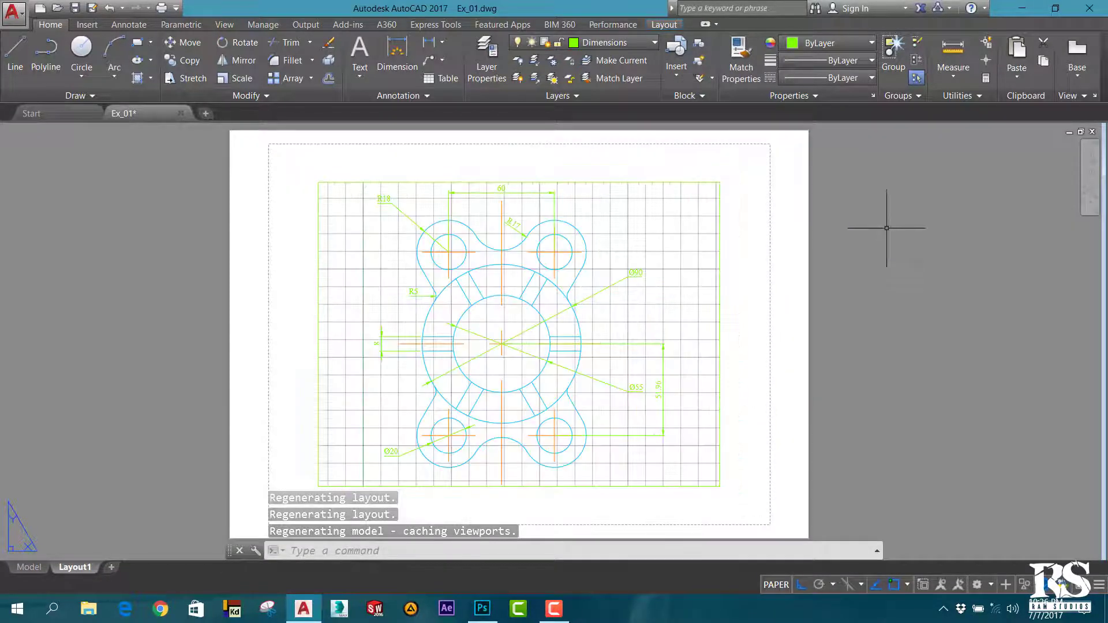
scroll(585, 301, "down", 2)
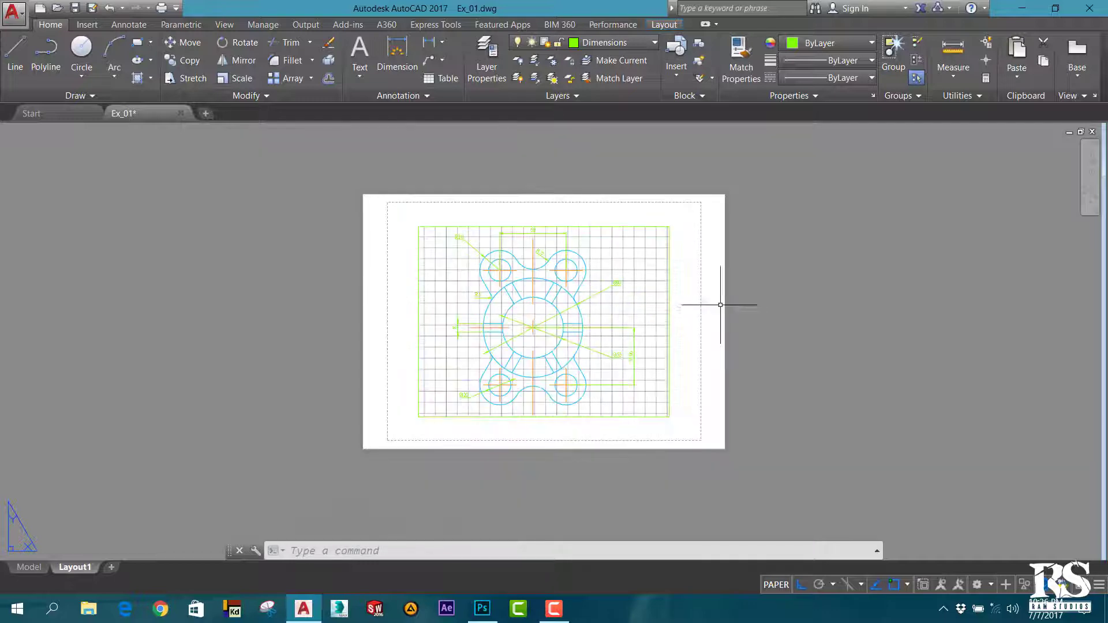
scroll(638, 362, "up", 2)
scroll(642, 375, "down", 2)
scroll(630, 292, "up", 2)
scroll(684, 341, "down", 2)
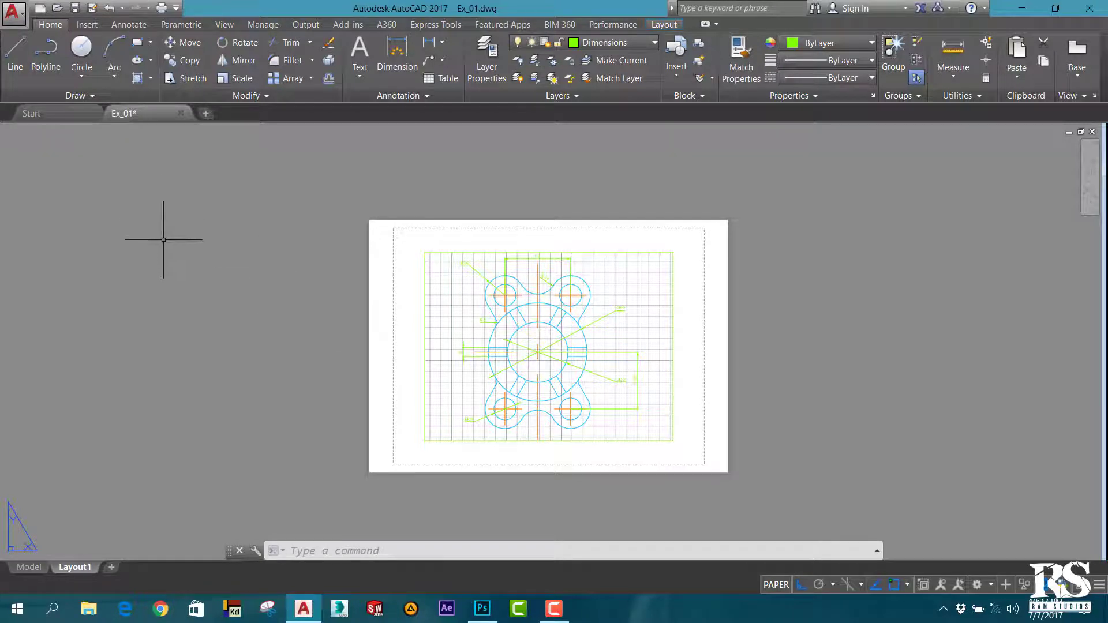
Step: Return to model space and browse the block insert gallery without inserting anything
left_click(30, 568)
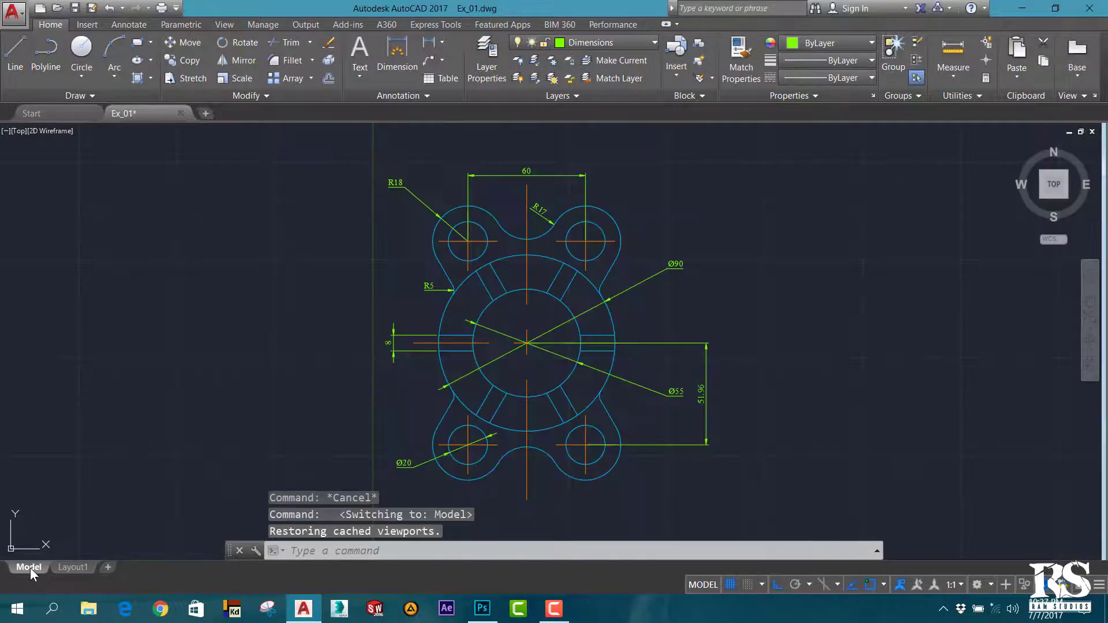
left_click(677, 77)
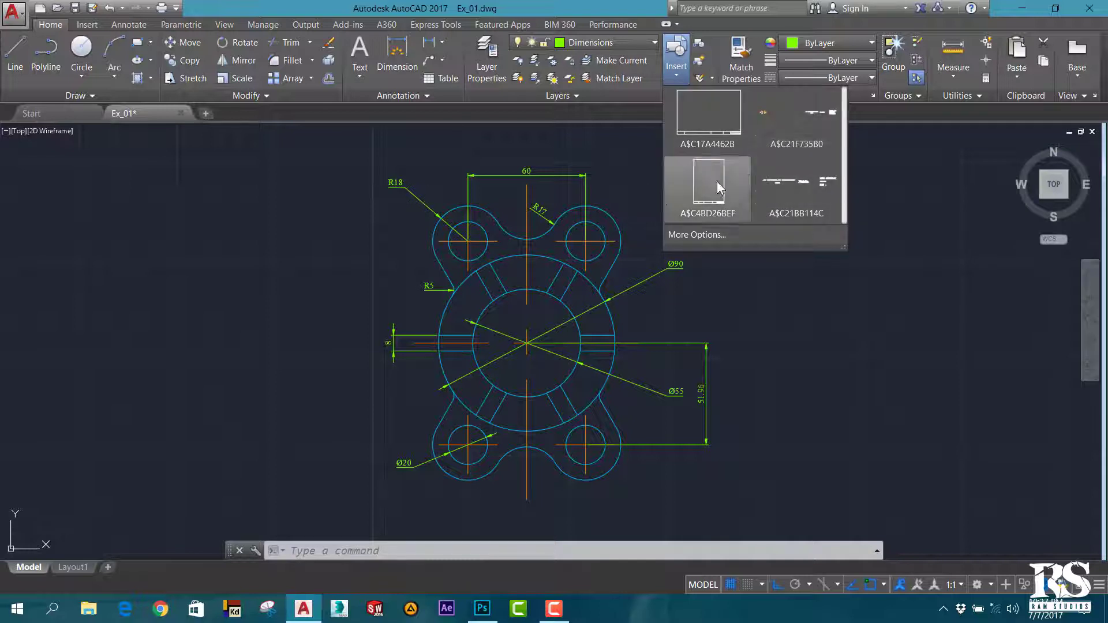
left_click(674, 71)
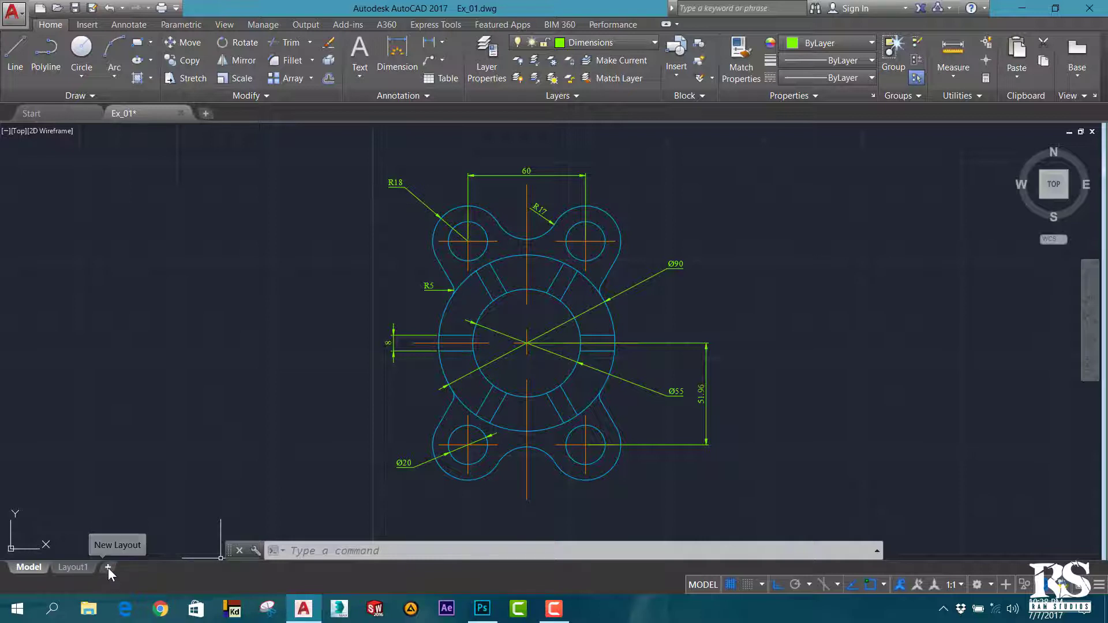
Step: Insert the A2 ISO Landscape layout from the DrawingTutorial_A2 ISO LandscapeTitleblock.dwt template
right_click(109, 567)
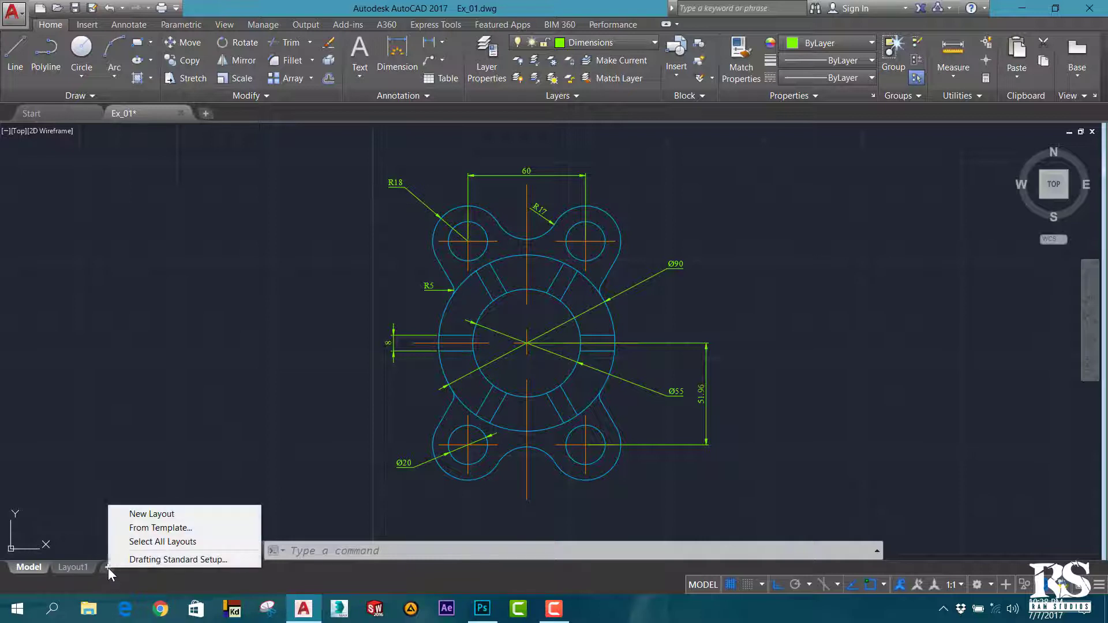
left_click(135, 528)
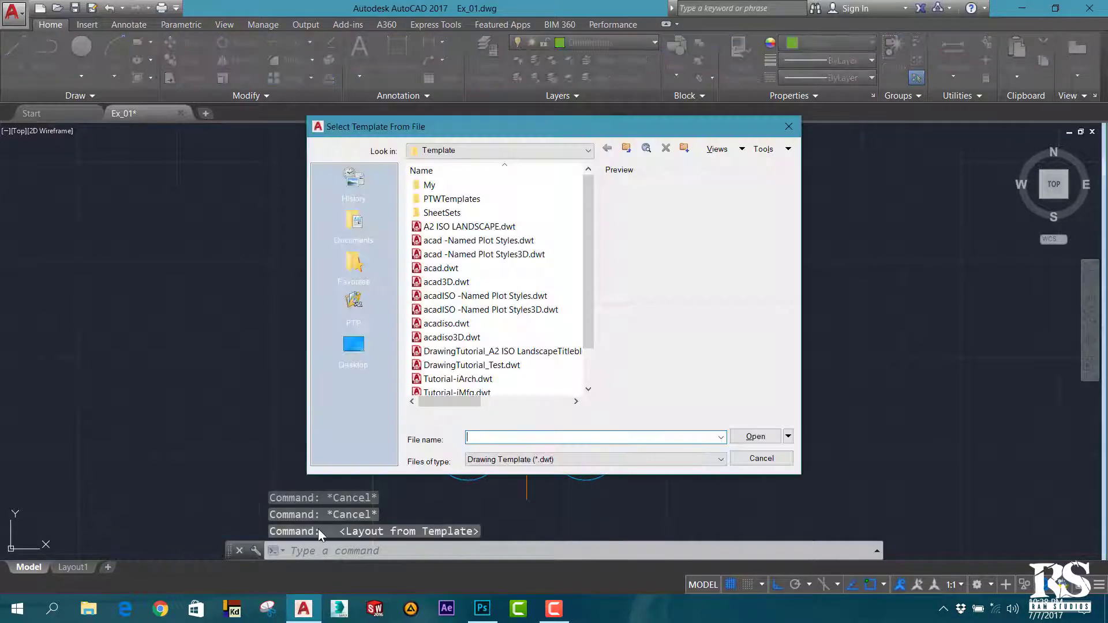
left_click_drag(586, 240, 581, 323)
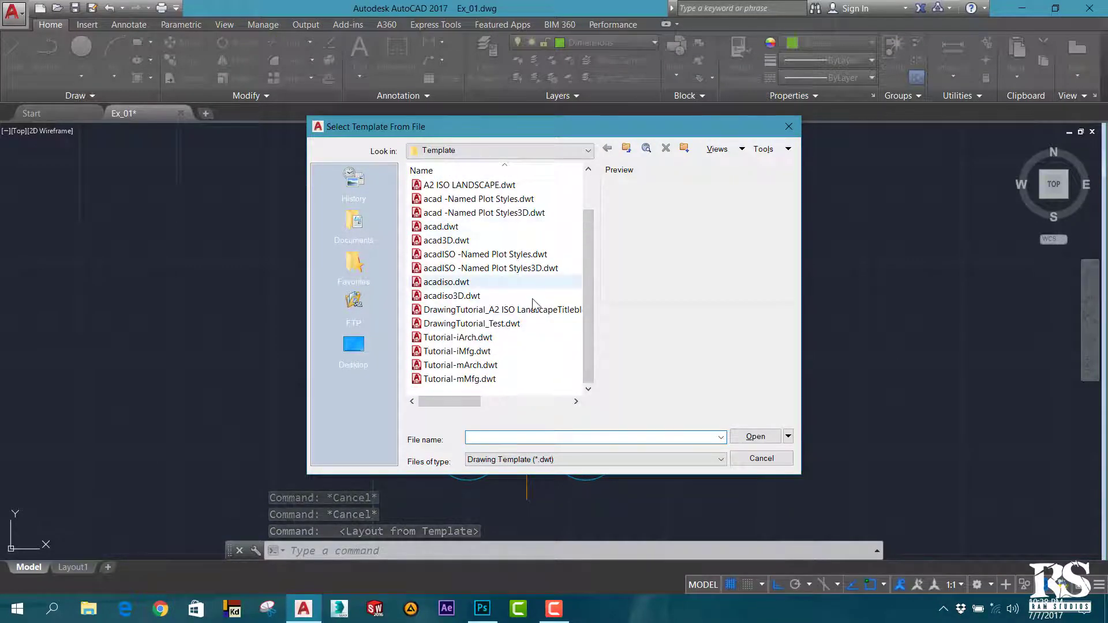
left_click(459, 310)
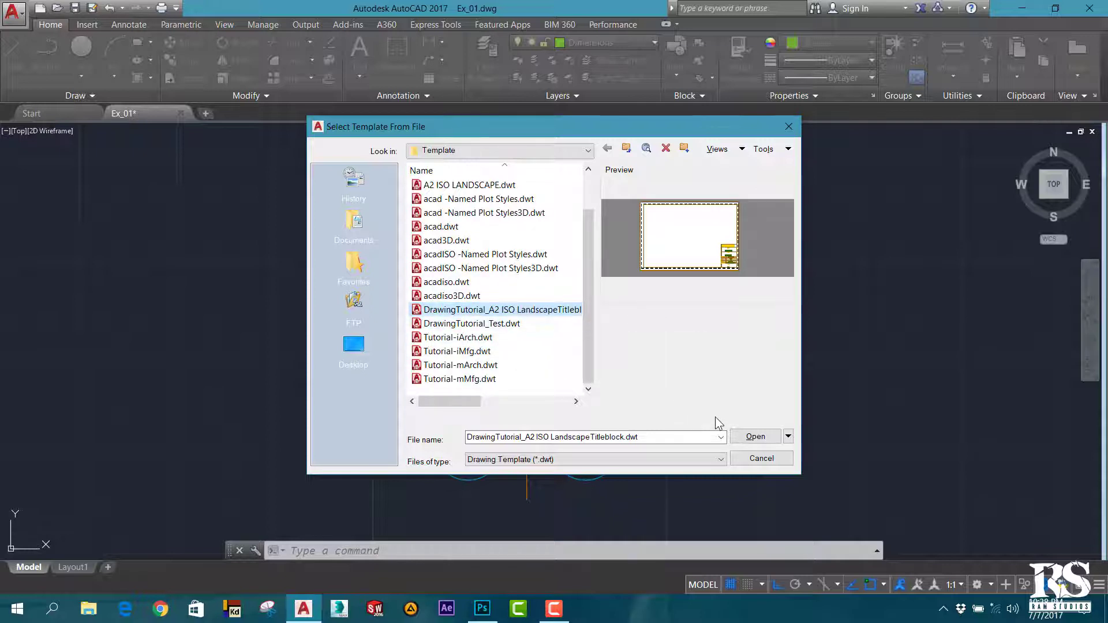
left_click(754, 437)
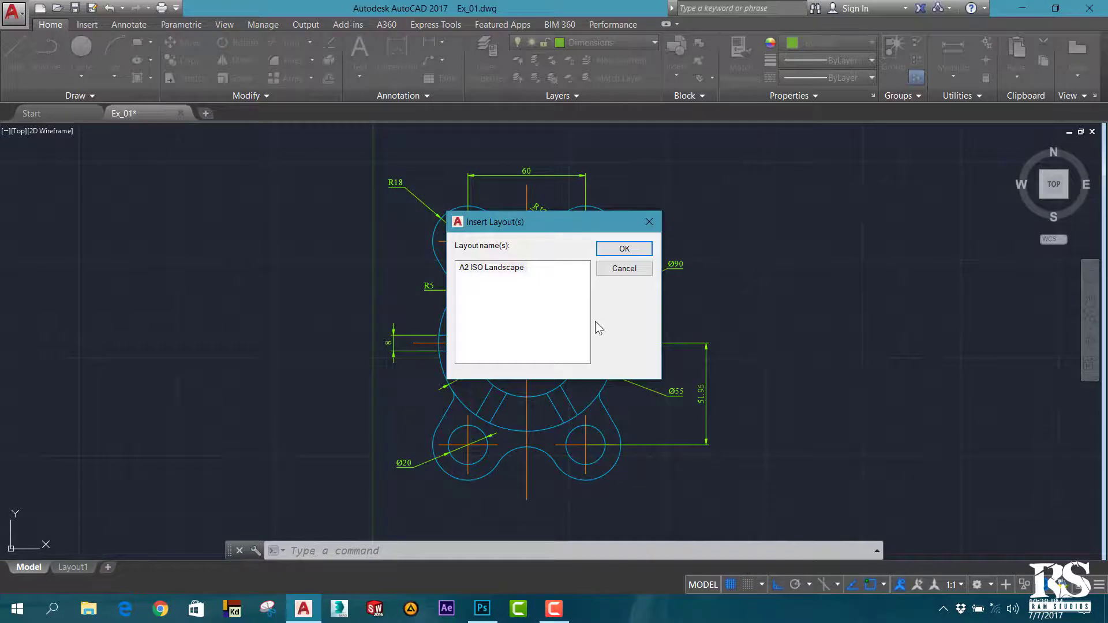
left_click(620, 248)
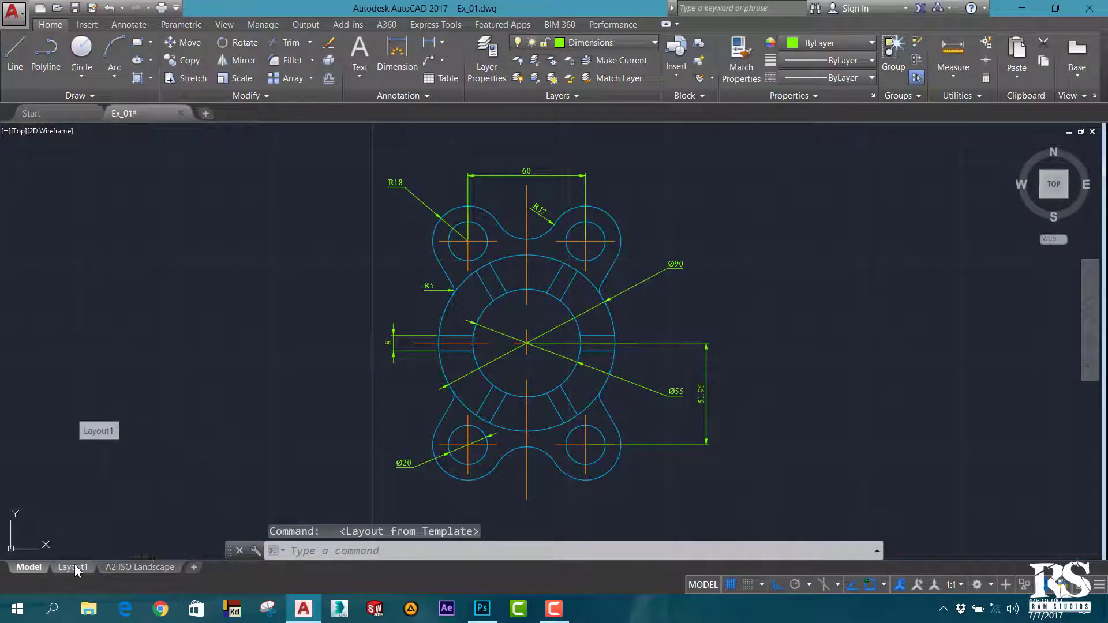
mouse_move(140, 567)
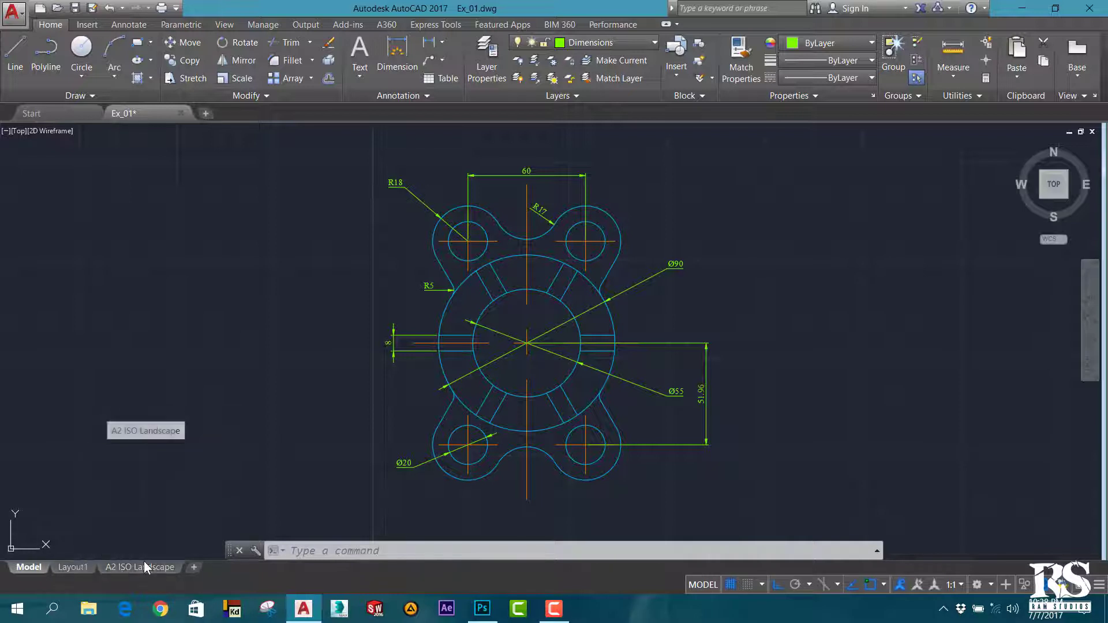
Step: Delete Layout1 and display the A2 ISO Landscape sheet with its RAM STUDIOS title block
right_click(78, 569)
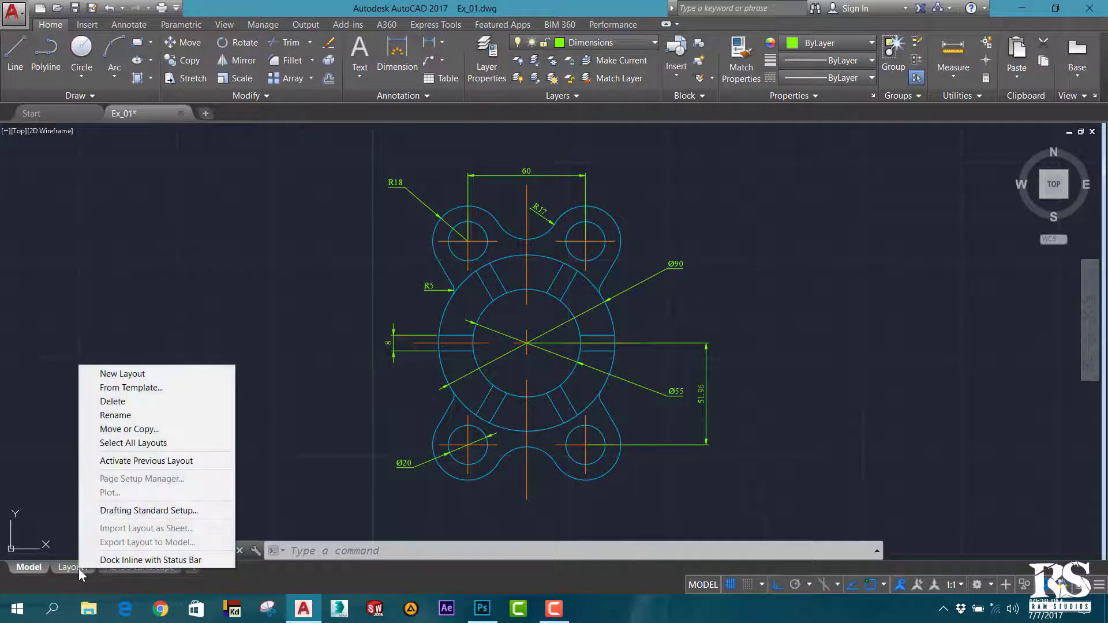
left_click(112, 402)
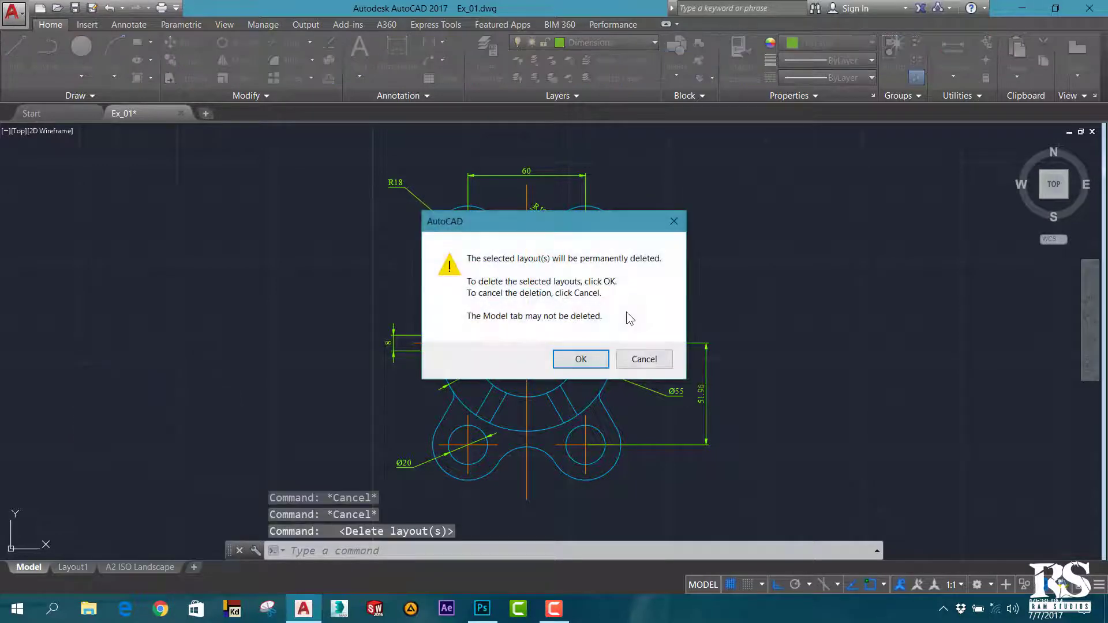
left_click(580, 359)
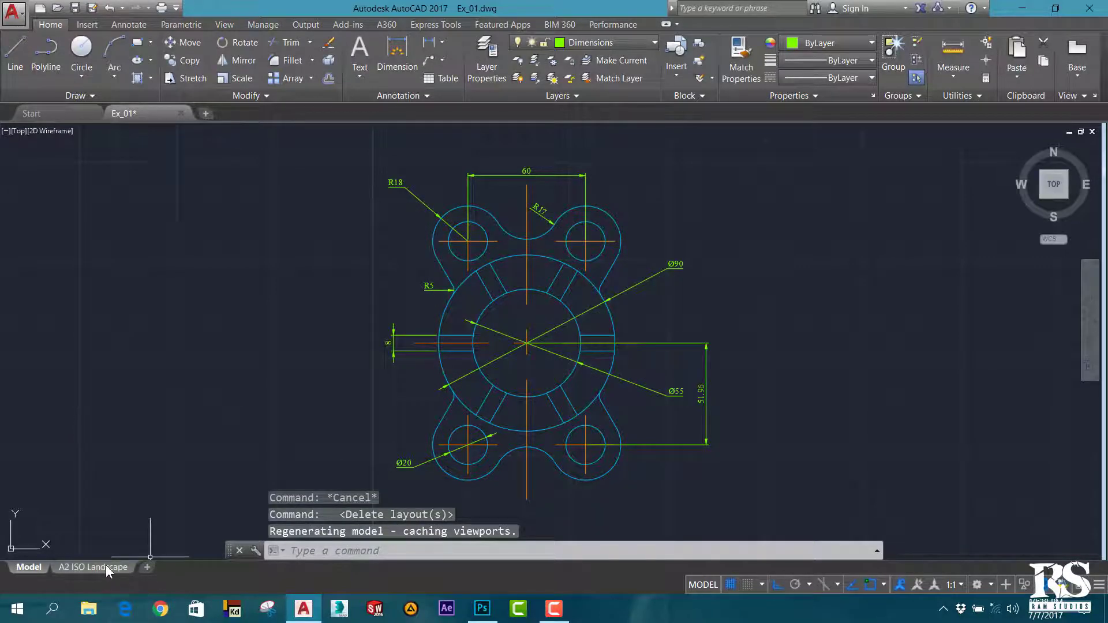
left_click(89, 564)
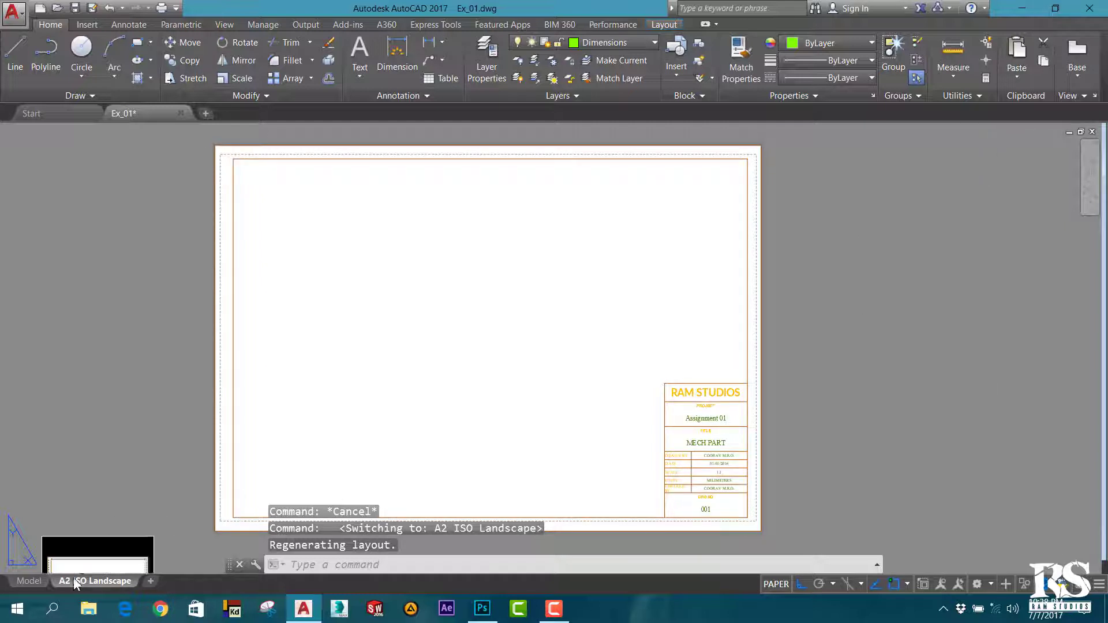
left_click(1053, 8)
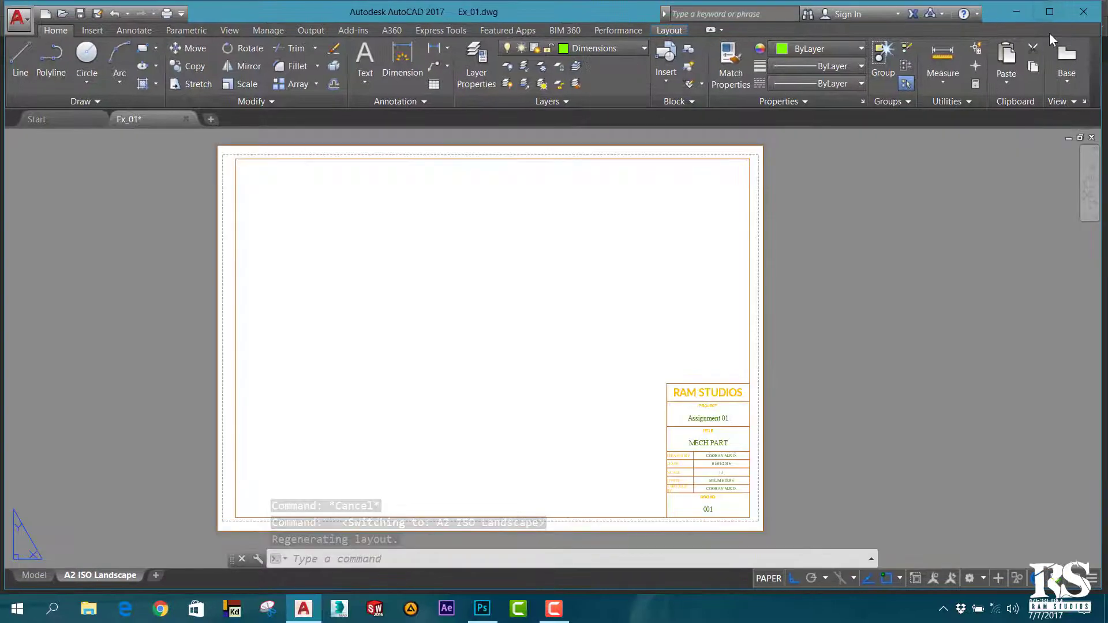
left_click(1050, 11)
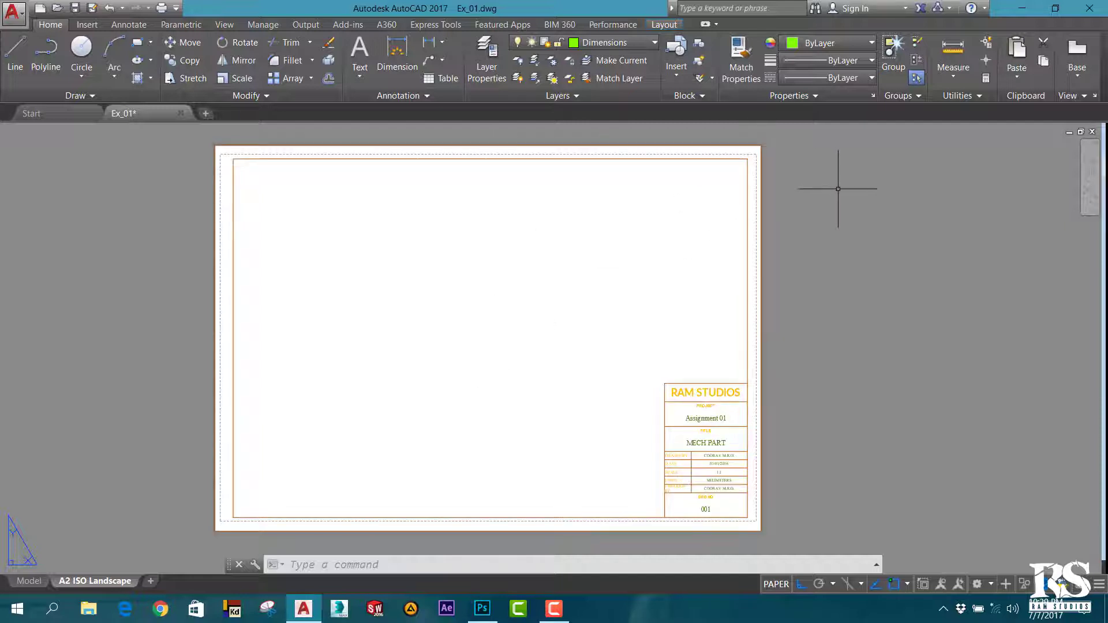
left_click(682, 72)
scroll(760, 160, "down", 2)
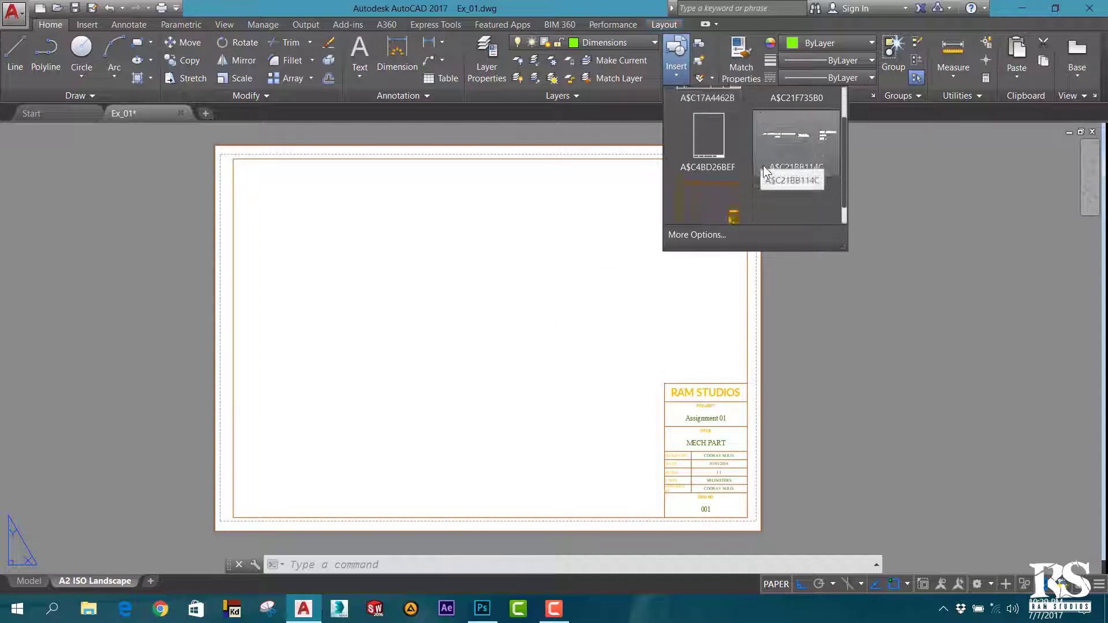
scroll(763, 167, "down", 1)
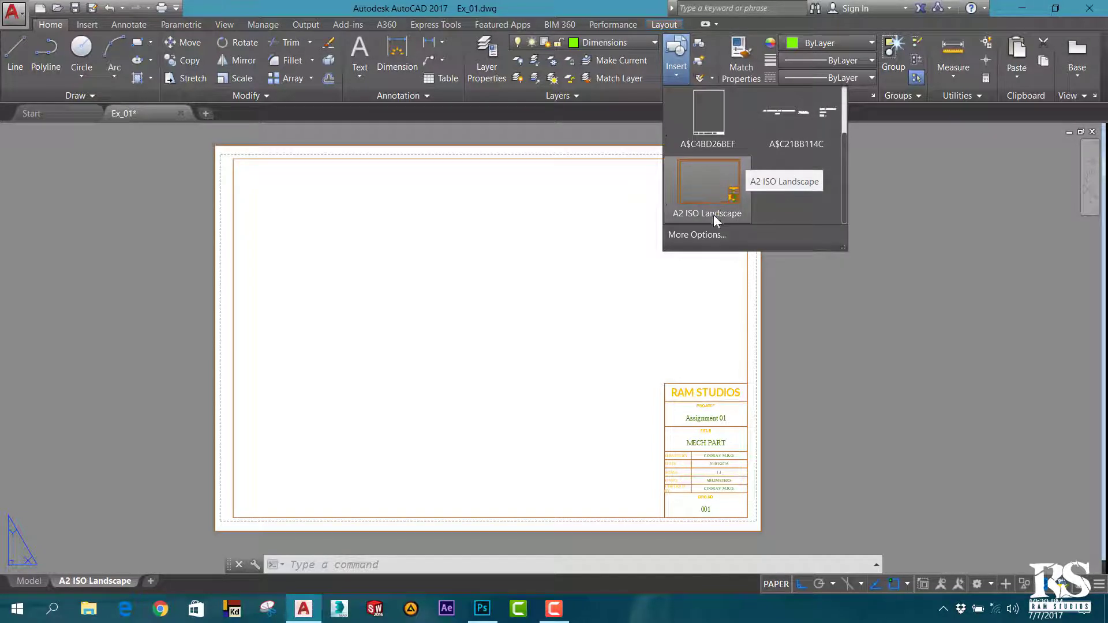
left_click(833, 344)
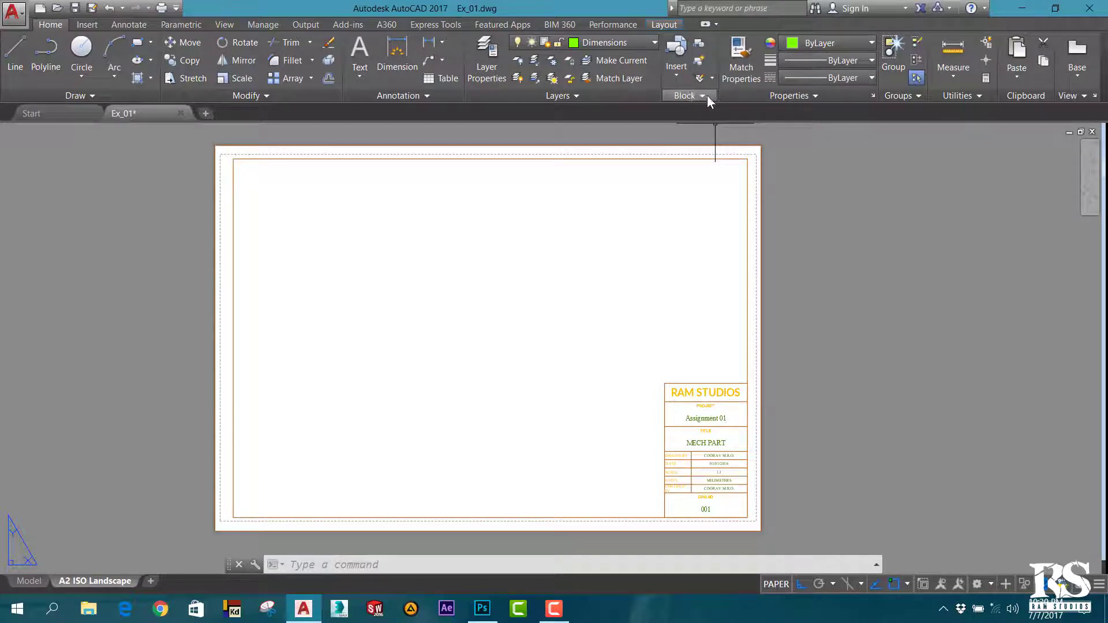
left_click(680, 78)
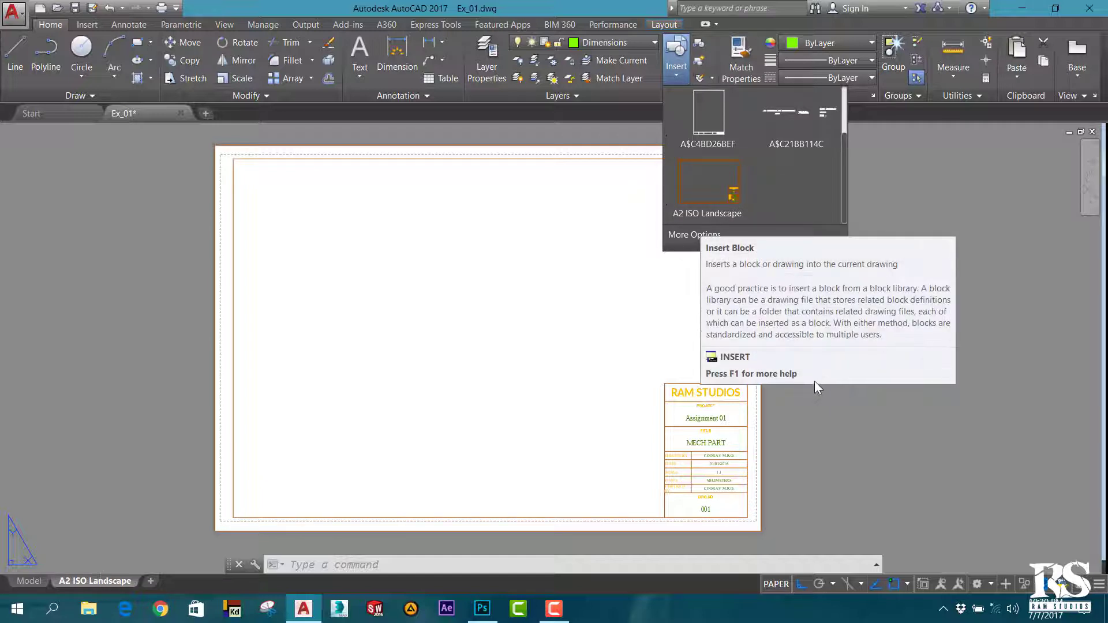
left_click(823, 412)
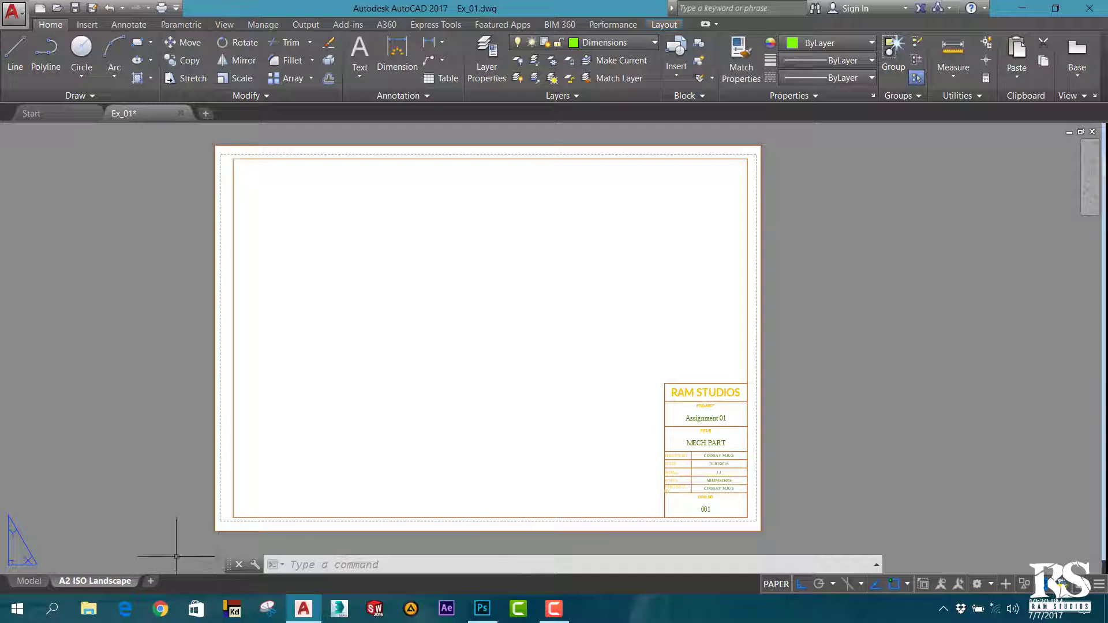
Step: Create a new Layout1 showing the flange and open its Page Setup Manager
left_click(154, 580)
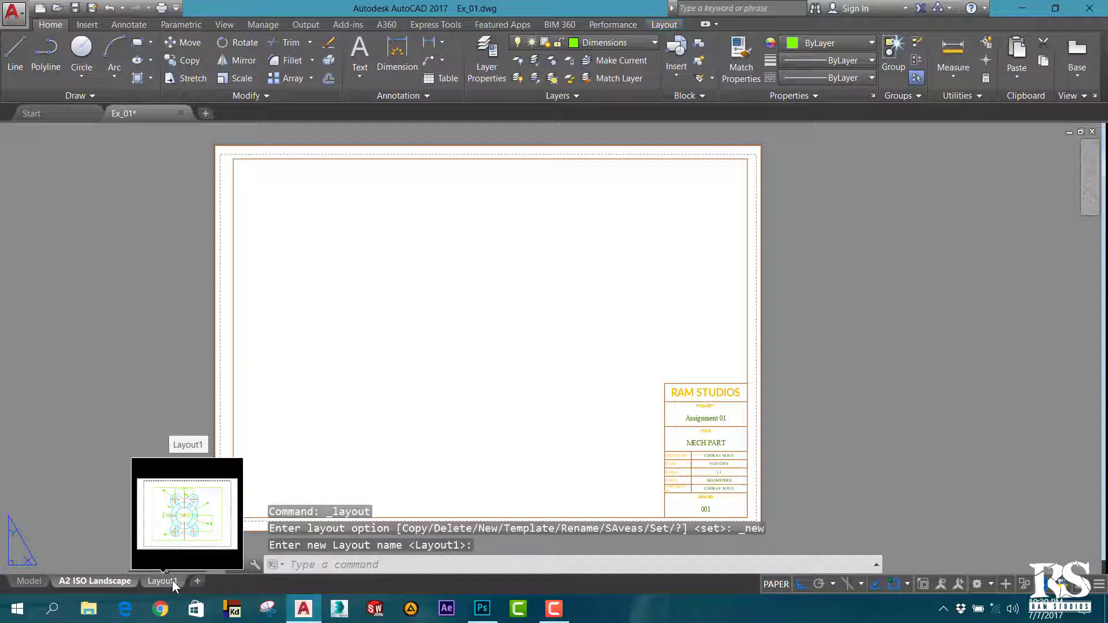
left_click(172, 580)
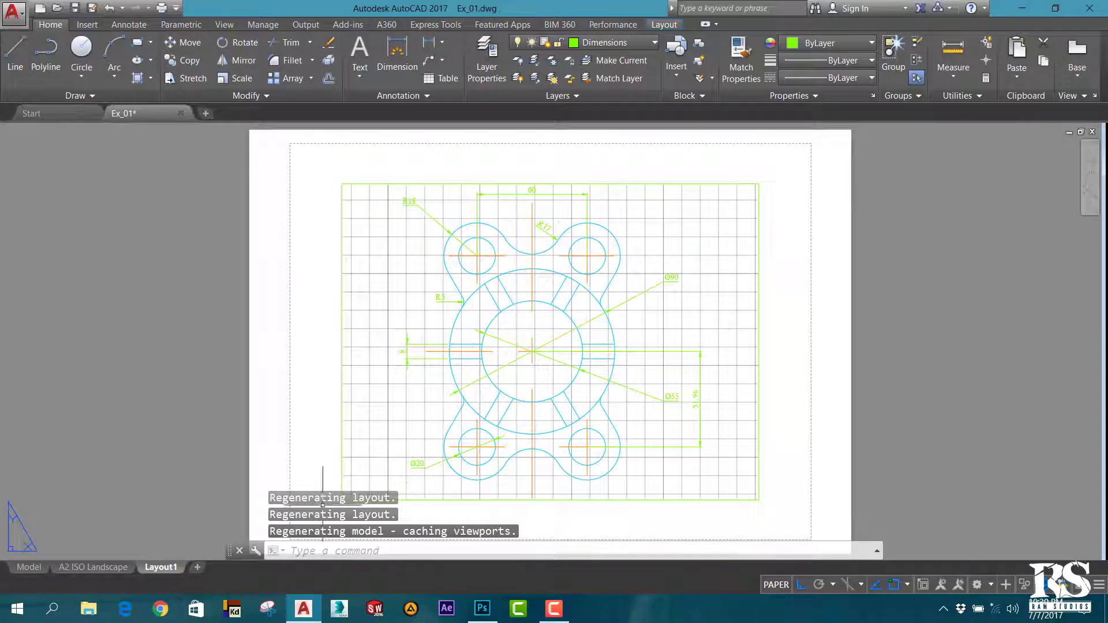
right_click(159, 566)
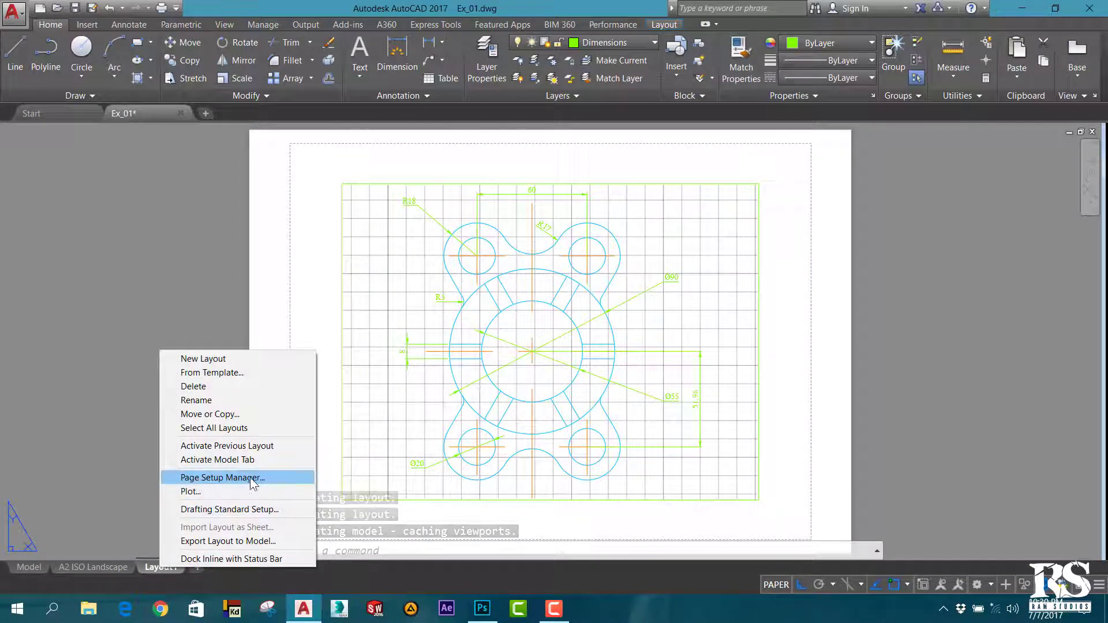
left_click(199, 478)
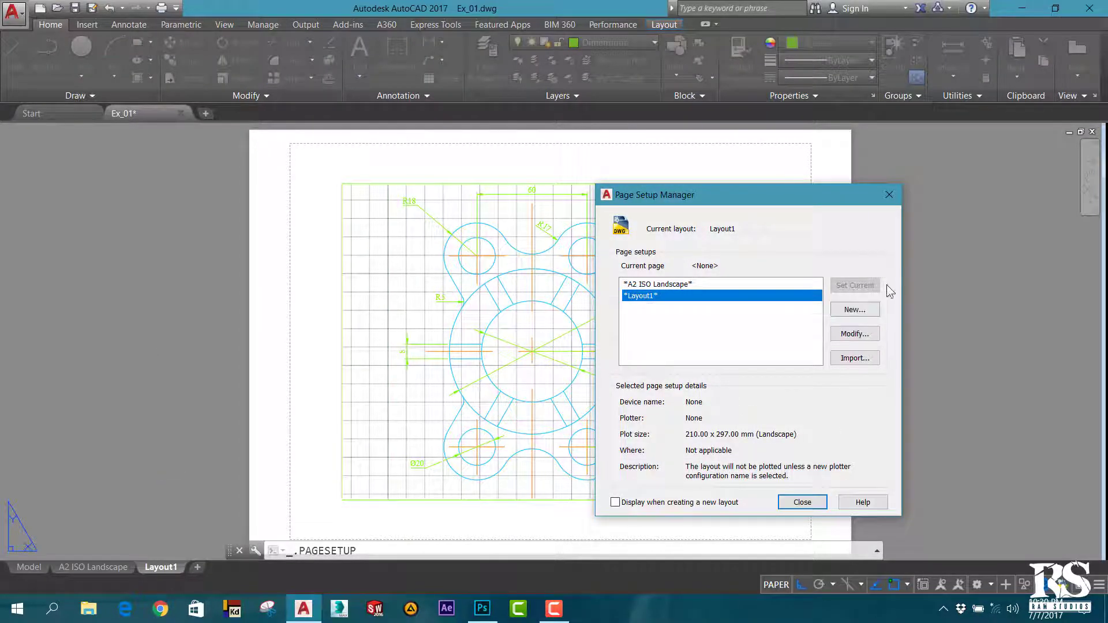
Step: Give Layout1 the DWG To PDF.pc3 plotter with ISO A4 (297.00 x 210.00 MM) landscape paper
left_click(854, 335)
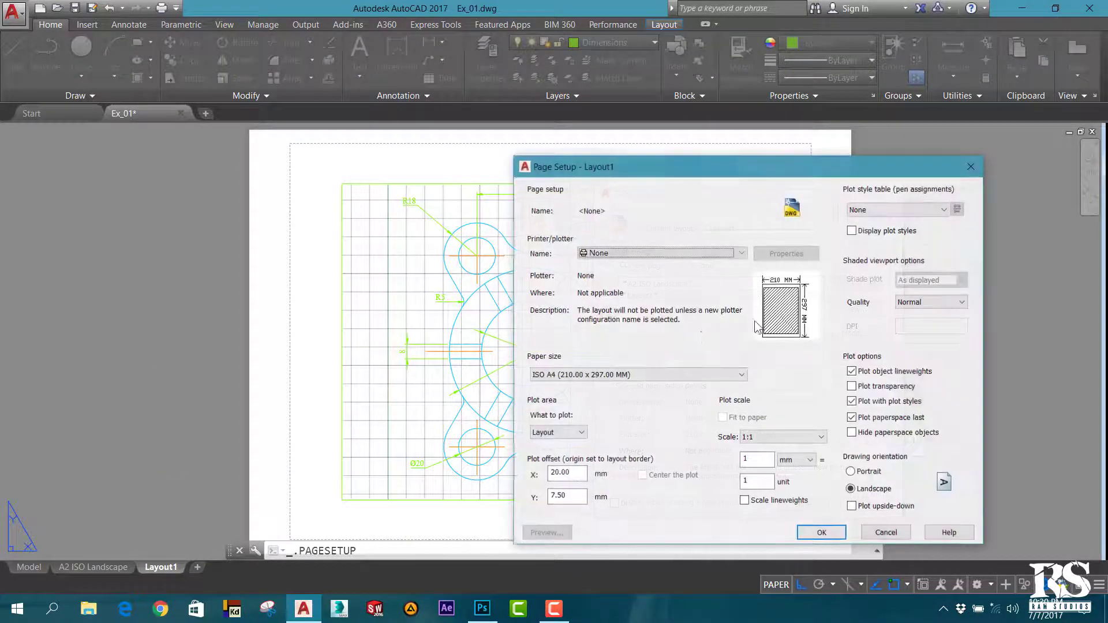
left_click(614, 253)
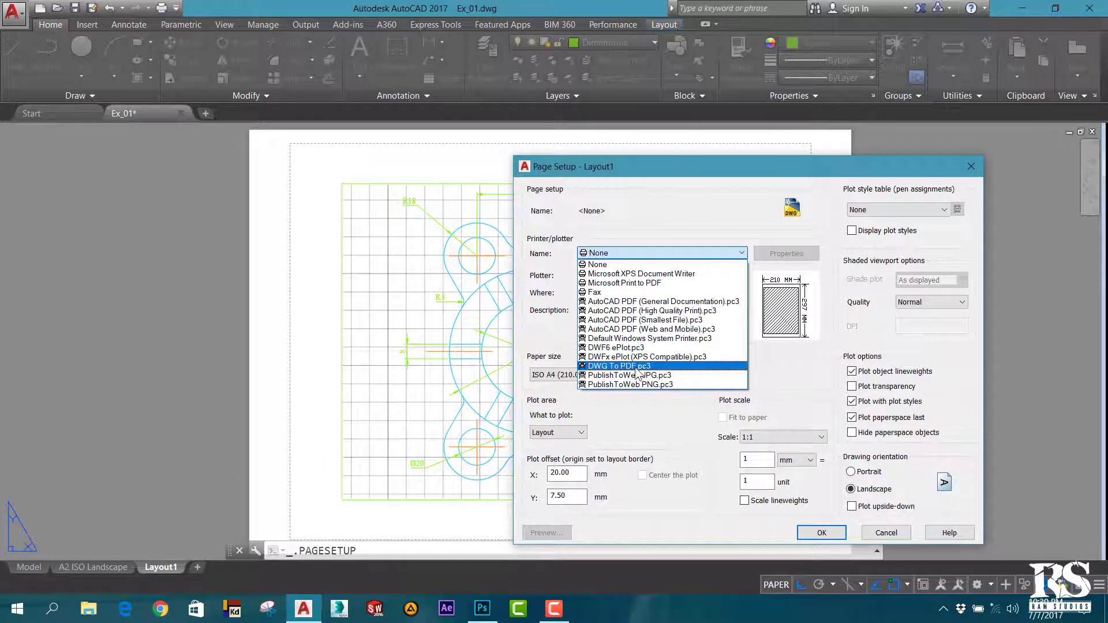
left_click(623, 368)
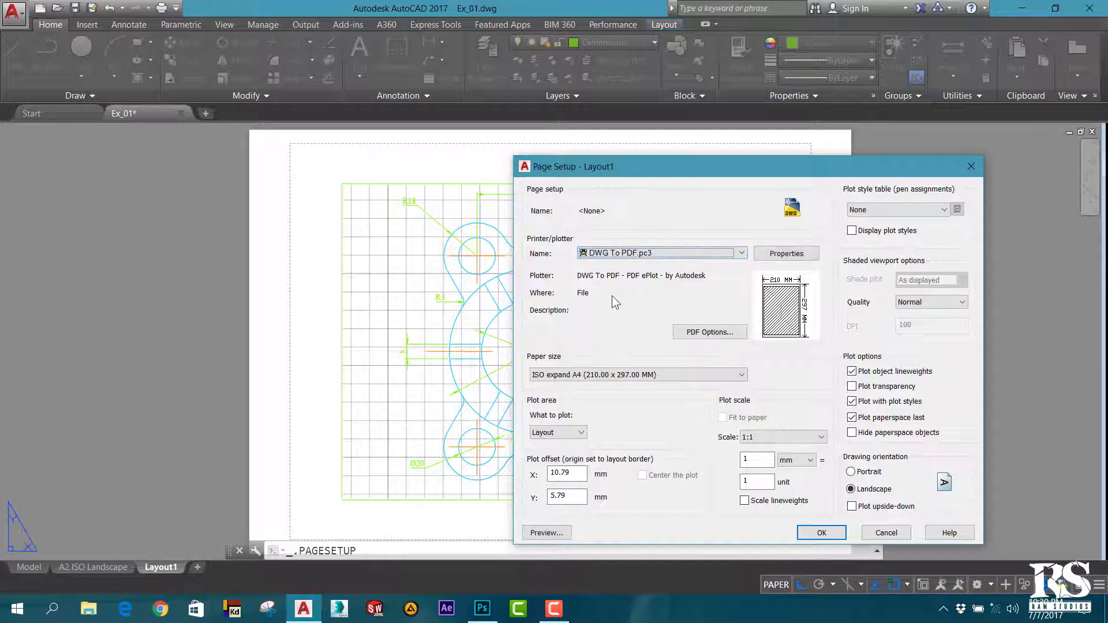
left_click(581, 376)
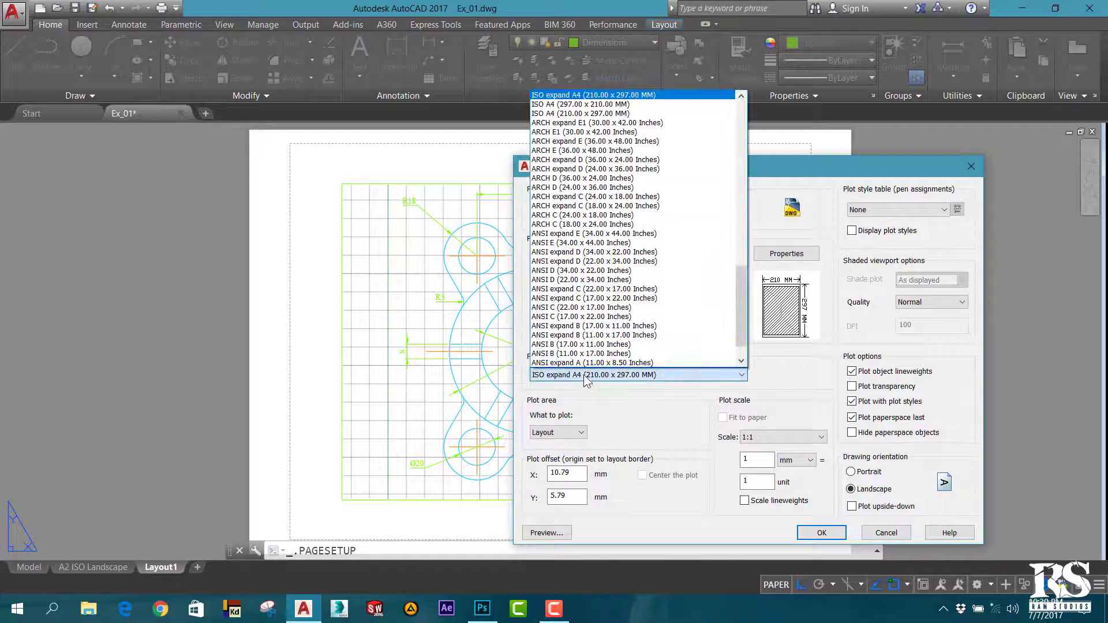
scroll(646, 322, "up", 1)
scroll(647, 322, "up", 2)
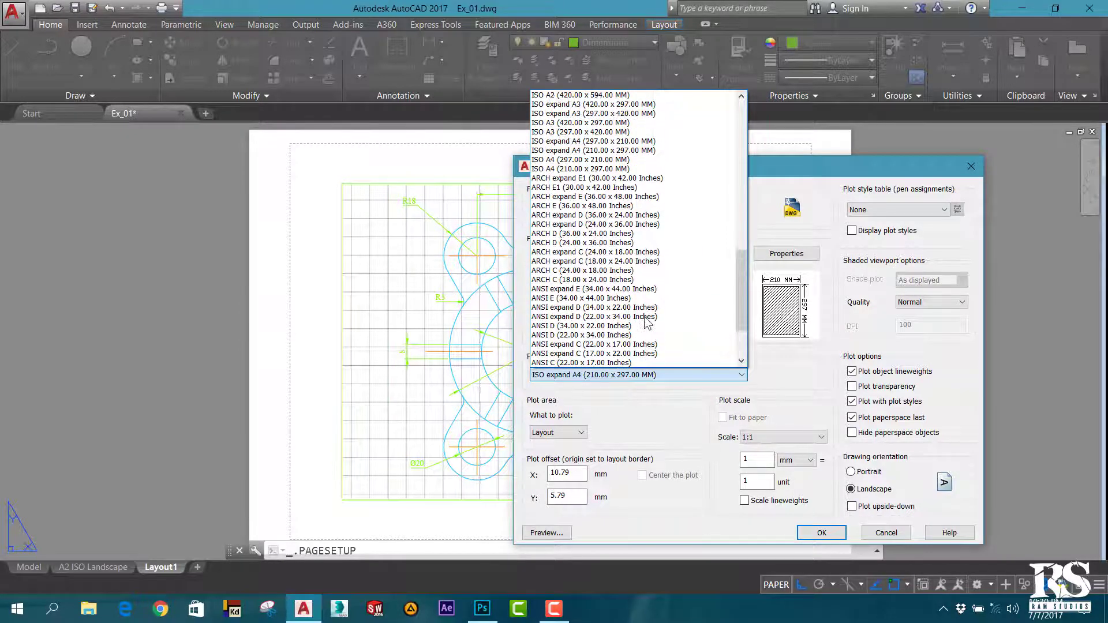
scroll(646, 322, "up", 1)
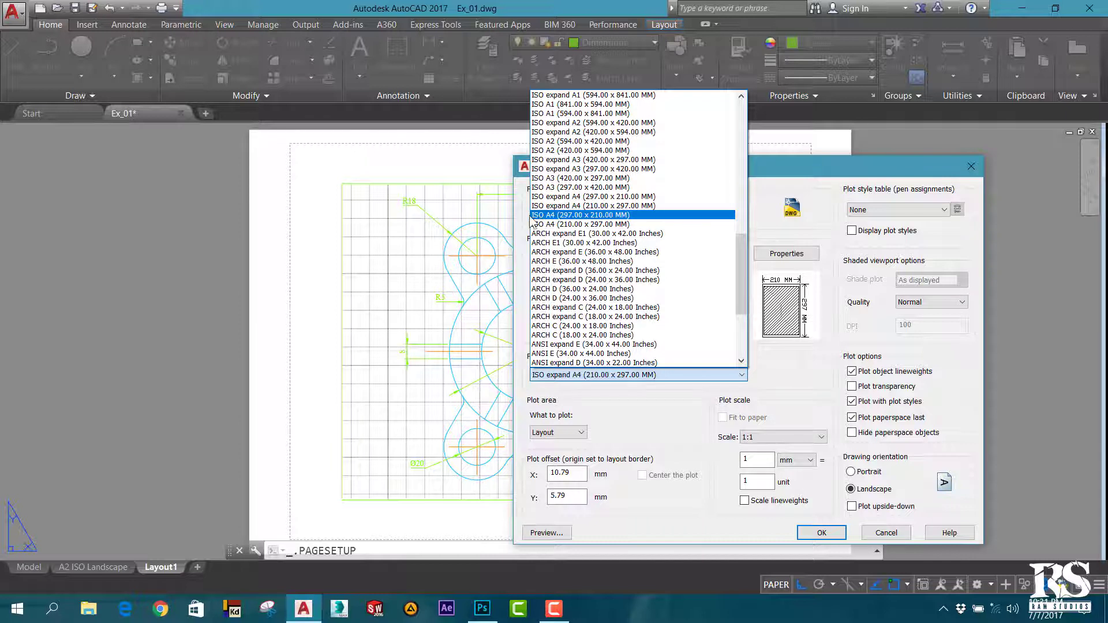
left_click(555, 215)
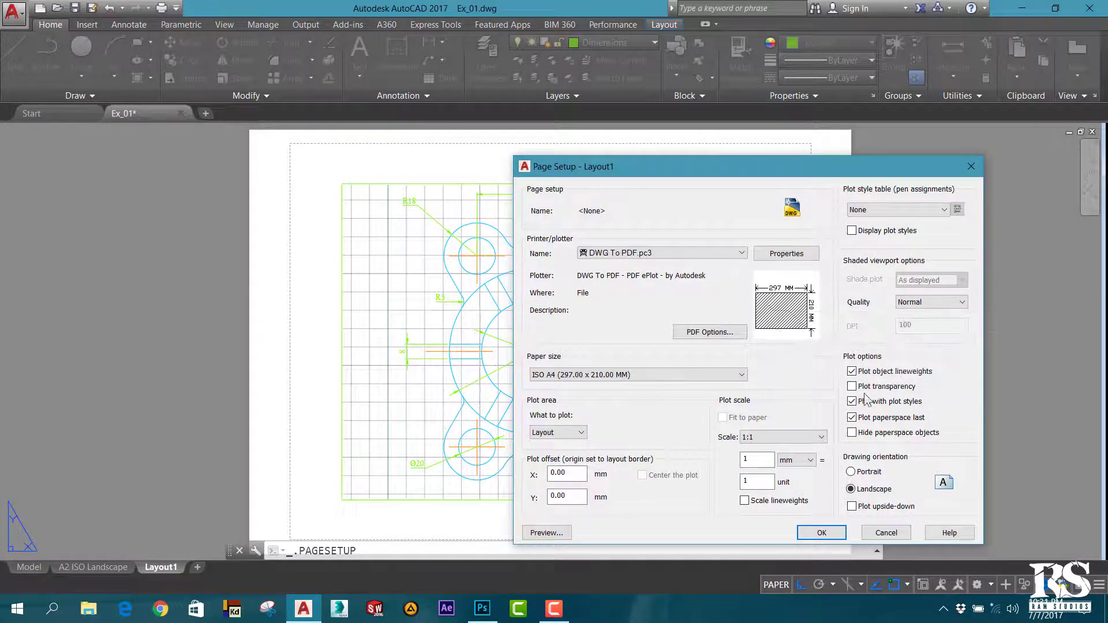
left_click(821, 532)
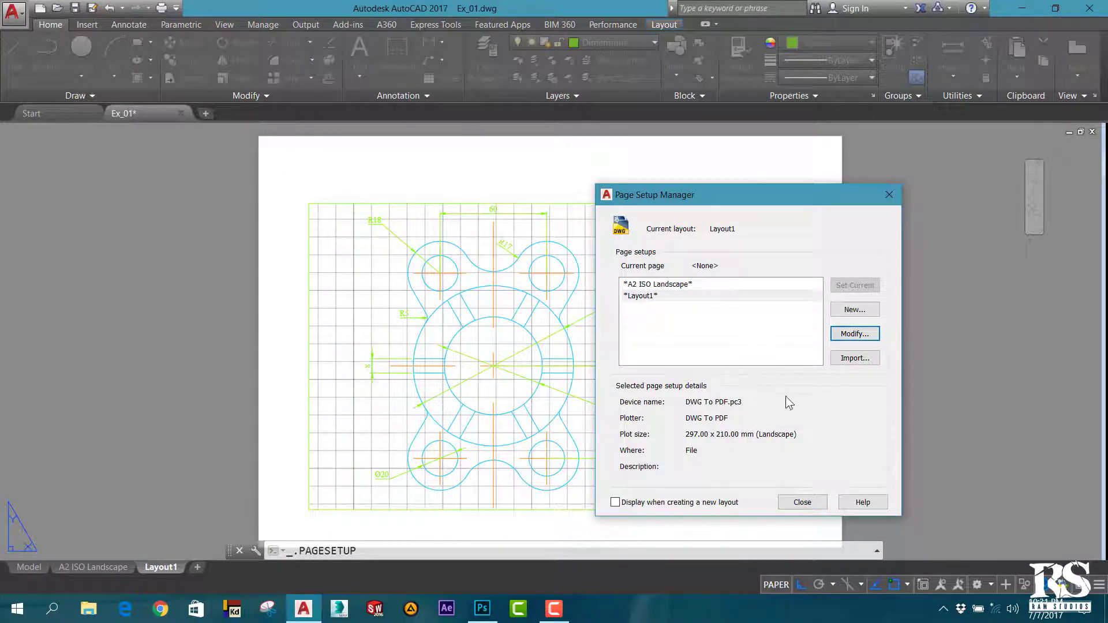
left_click(798, 502)
Step: Window-select the flange viewport on Layout1 and erase it, leaving a blank A4 sheet
scroll(773, 421, "down", 2)
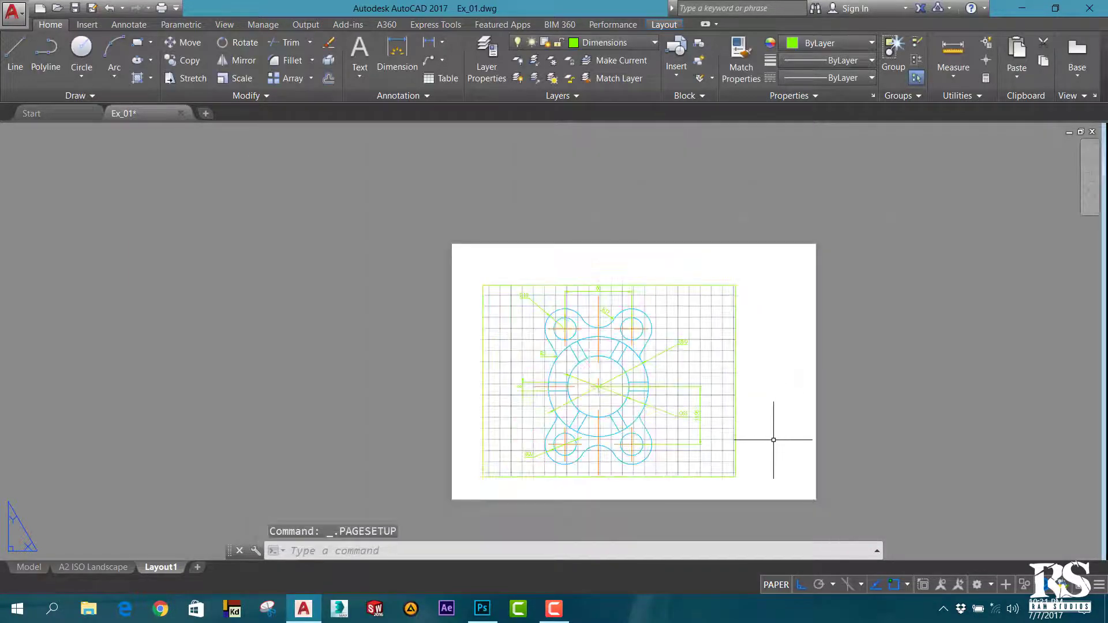
scroll(801, 494, "up", 2)
scroll(796, 494, "down", 2)
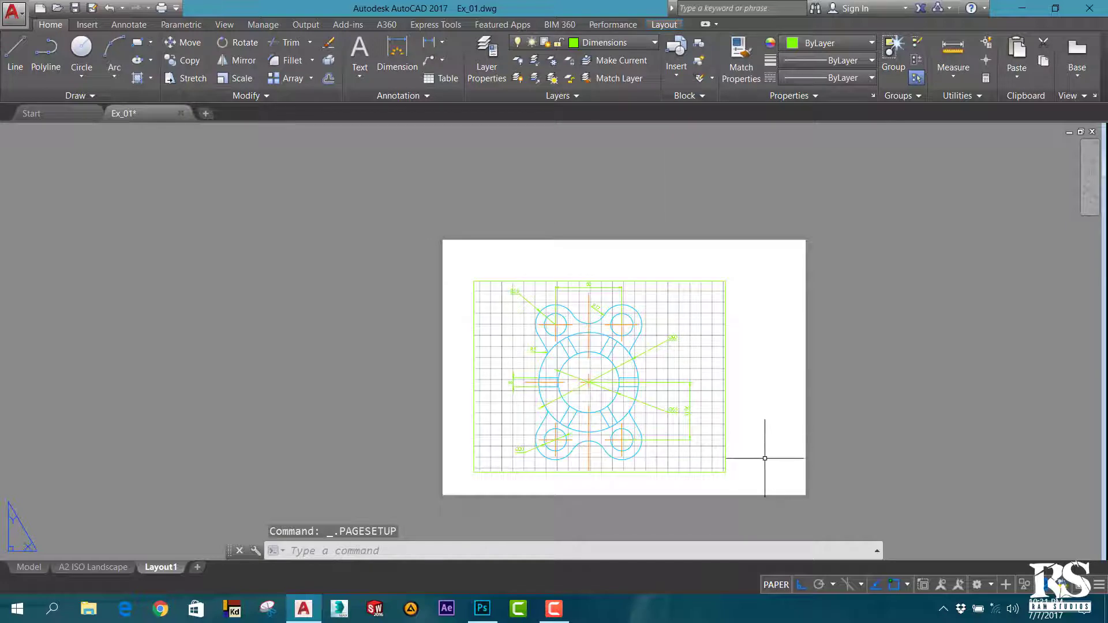
scroll(845, 461, "up", 2)
scroll(834, 462, "down", 2)
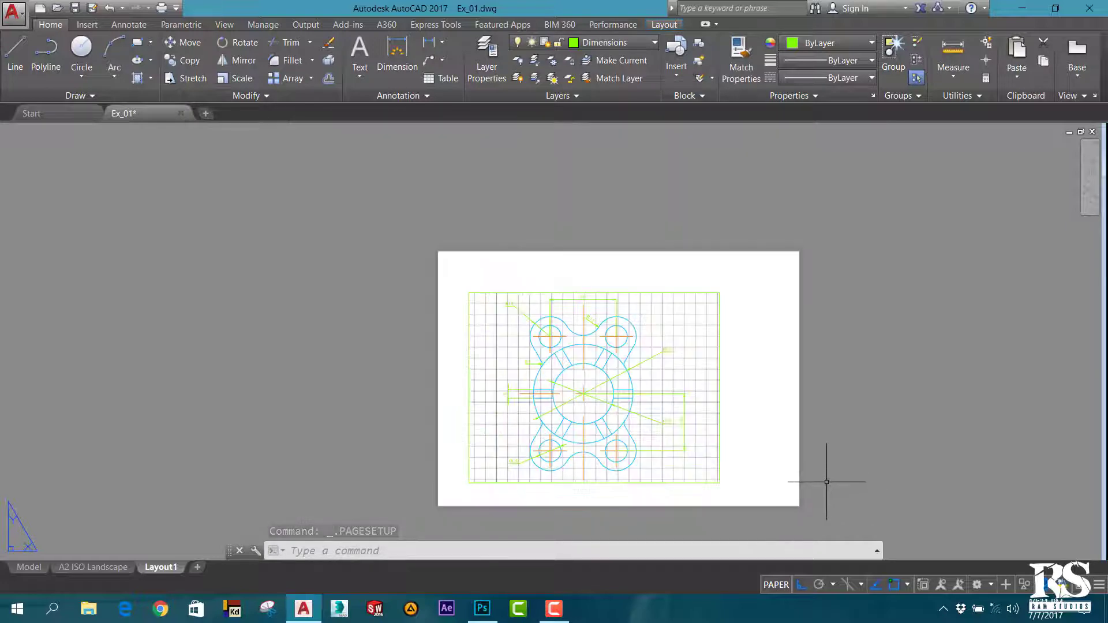
left_click(877, 482)
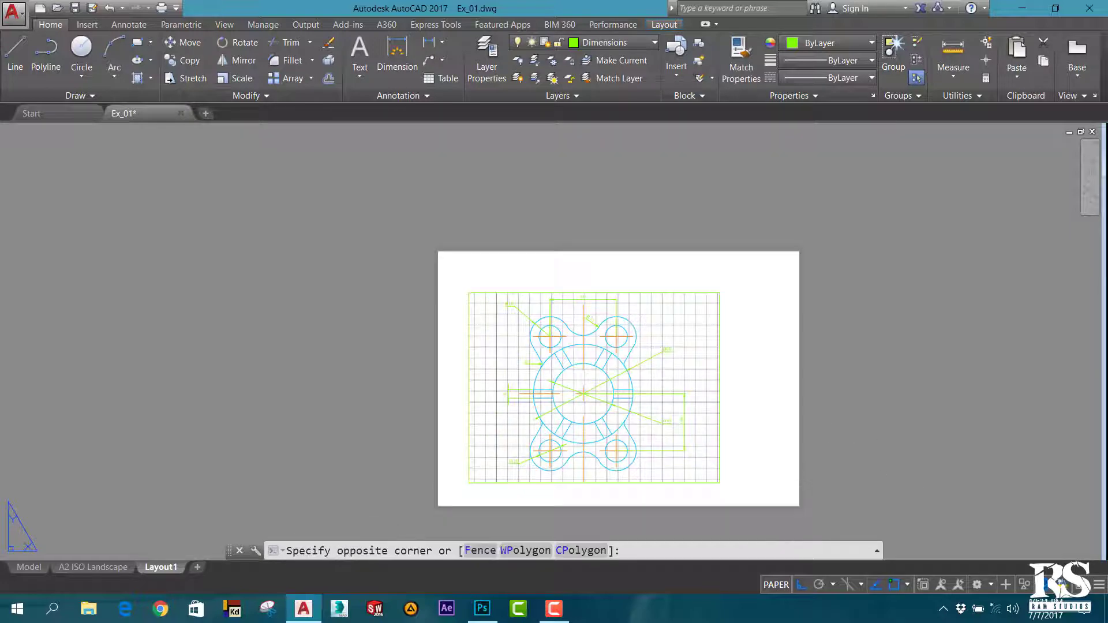
left_click(698, 388)
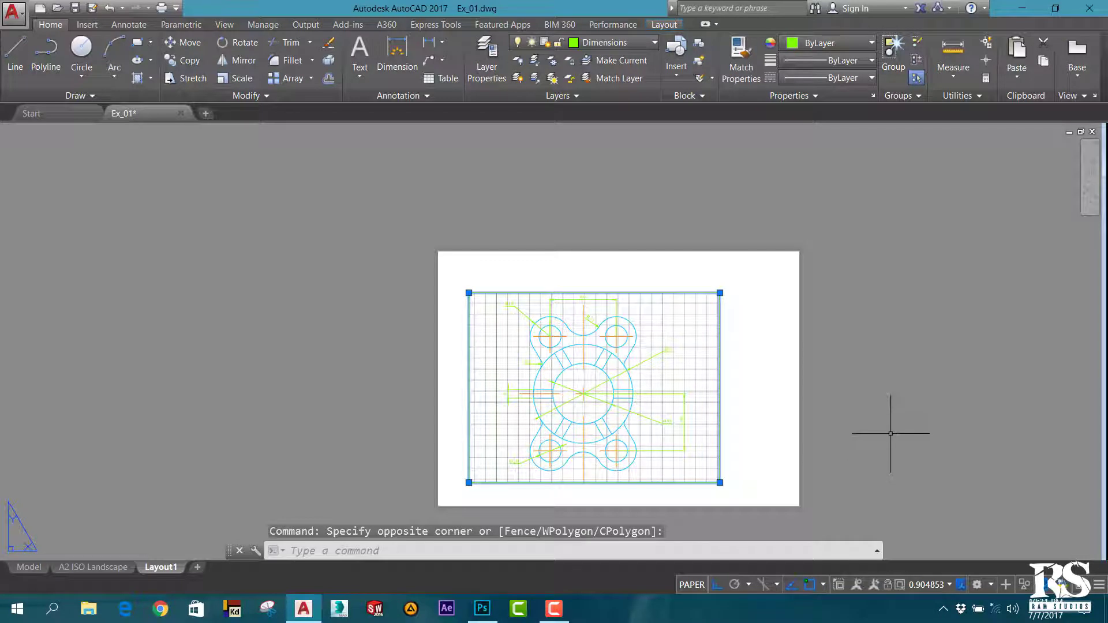
key("Delete")
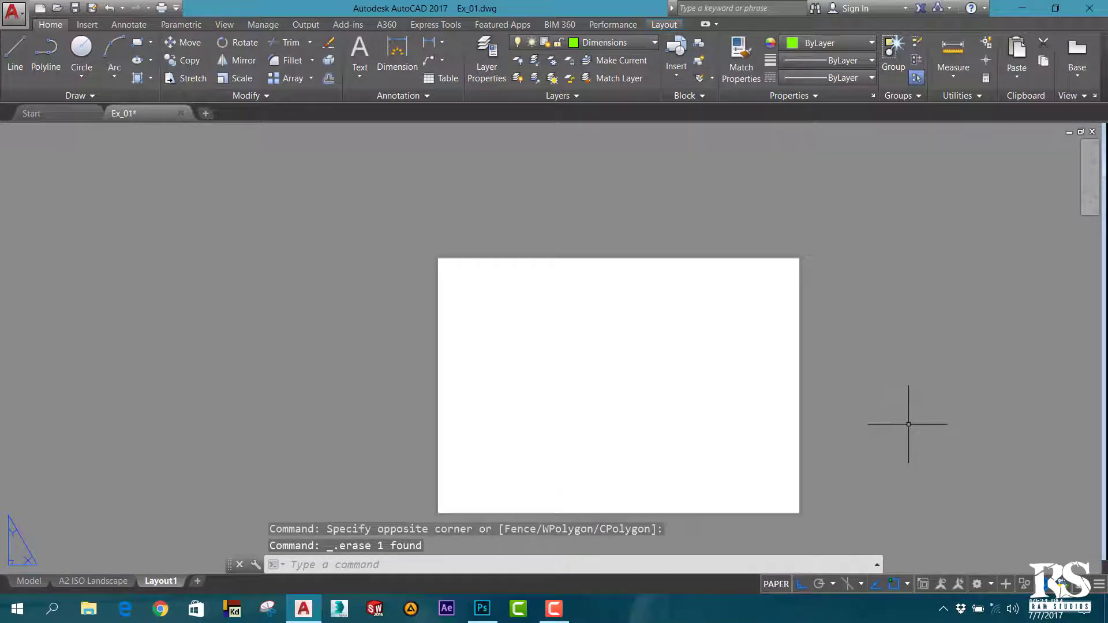
scroll(958, 447, "down", 2)
scroll(954, 465, "up", 2)
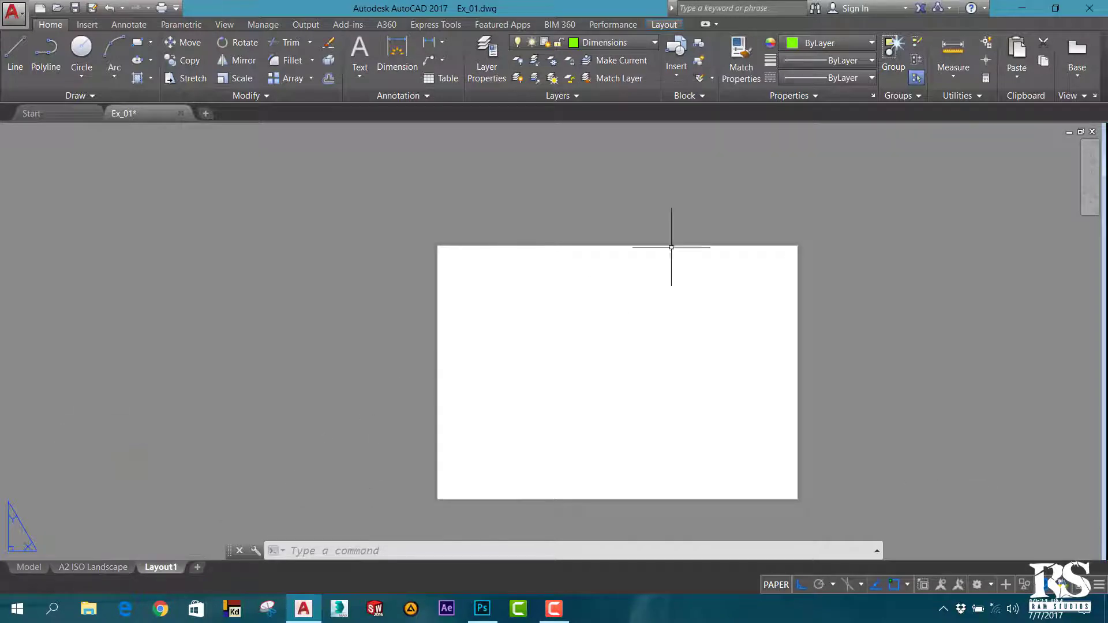
Step: Insert the A2 ISO Landscape block from the Insert gallery at point 0,0
left_click(674, 71)
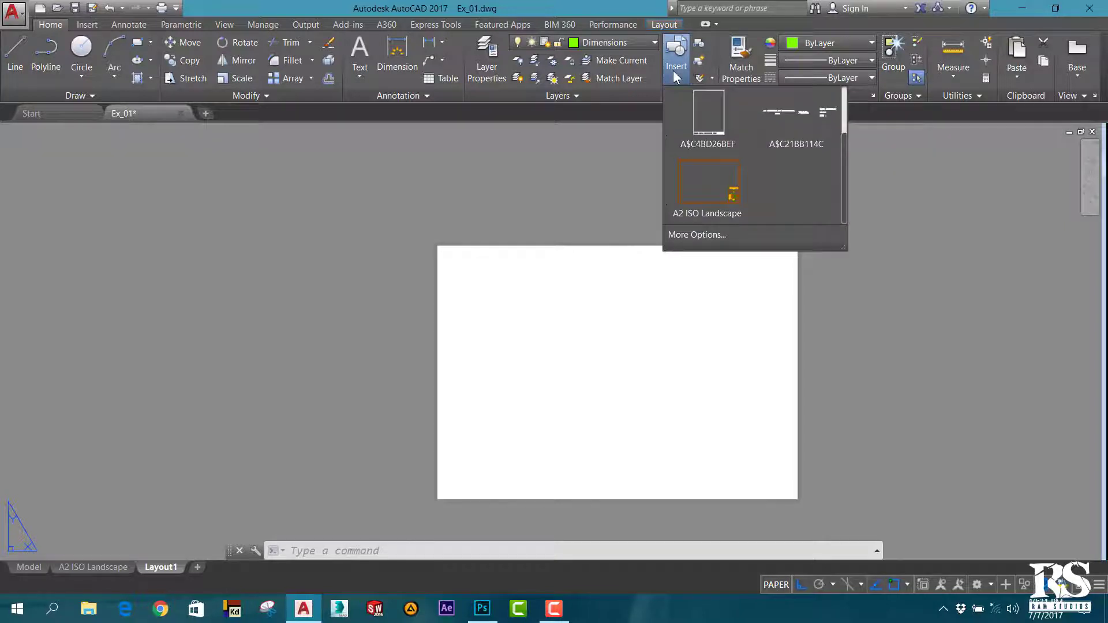
left_click(710, 197)
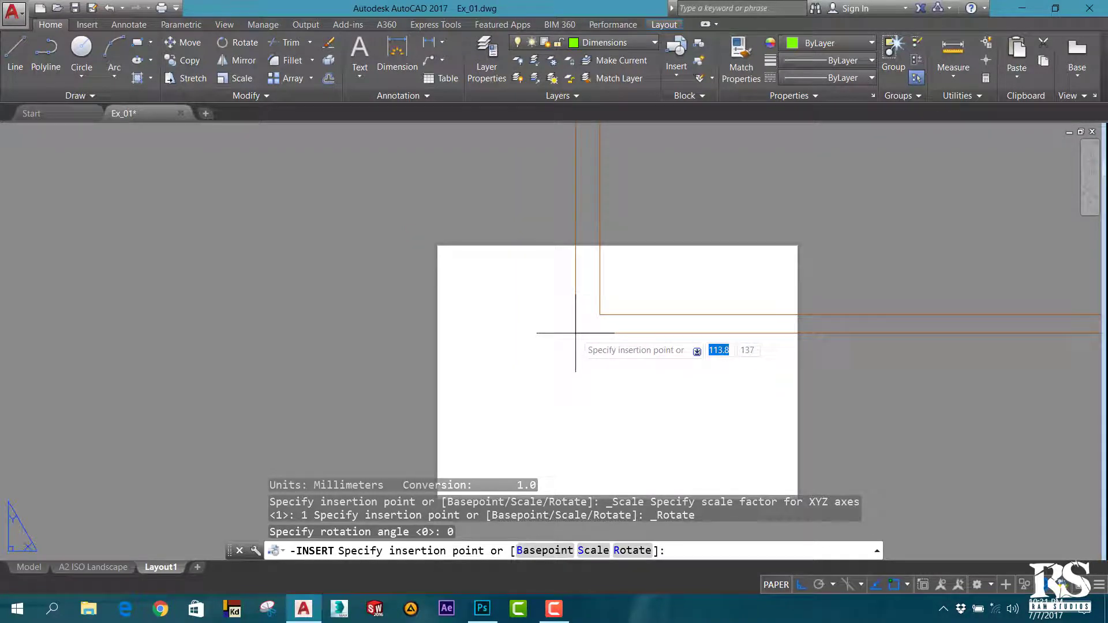
type("0")
key("Tab")
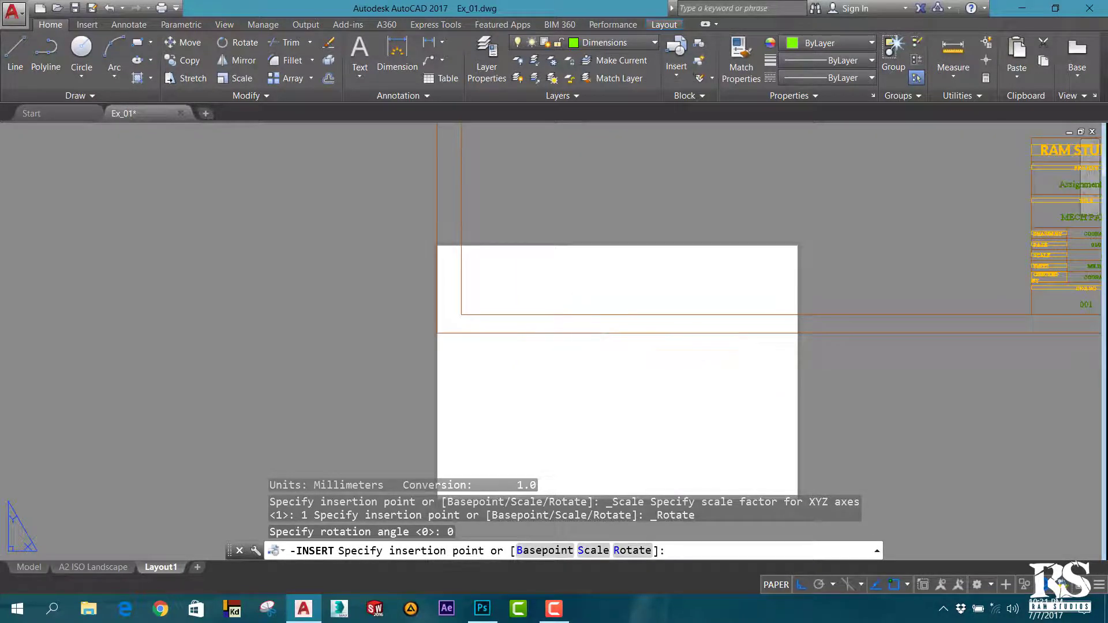
type("0")
key("Return")
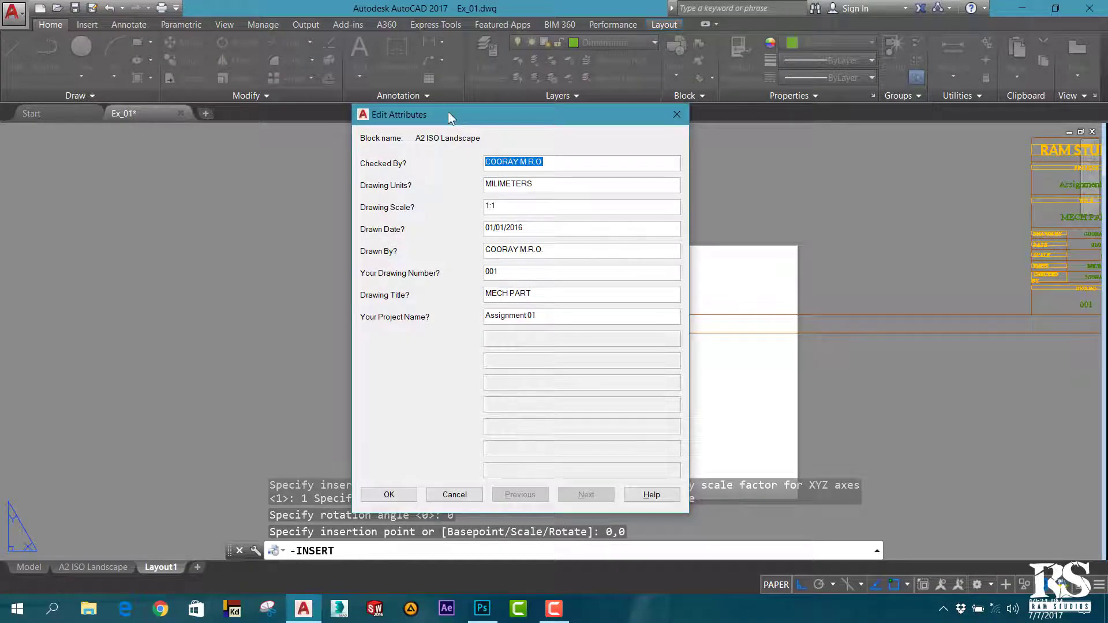
Step: Set Drawn Date to 07/07/2017, replace MECH PART with EXERCISE 01, and accept the attributes
left_click_drag(447, 113, 435, 47)
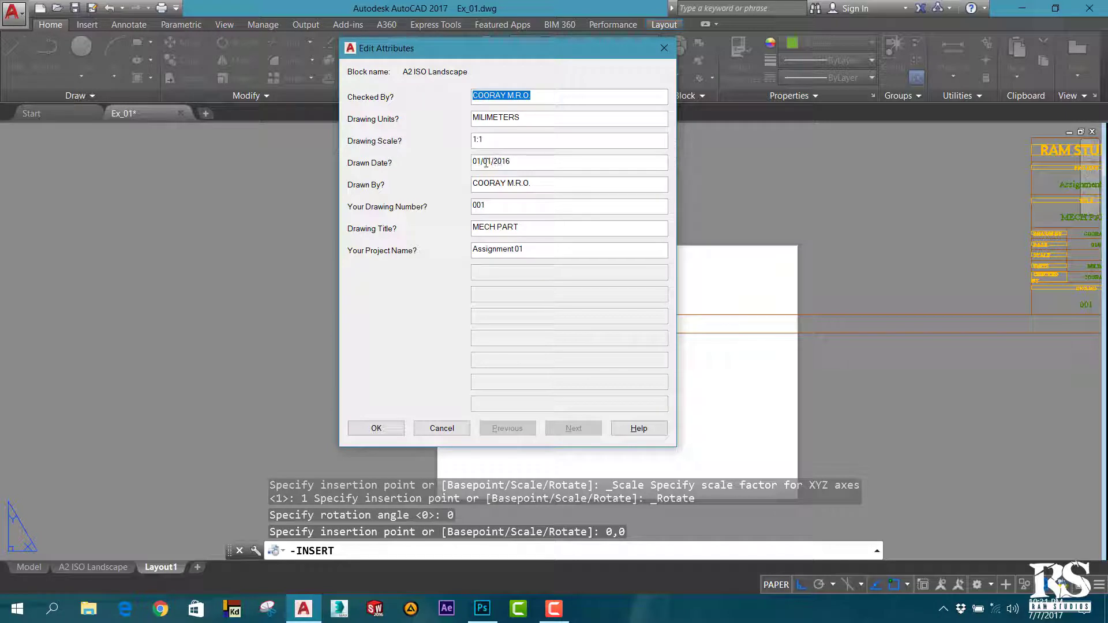
left_click(507, 162)
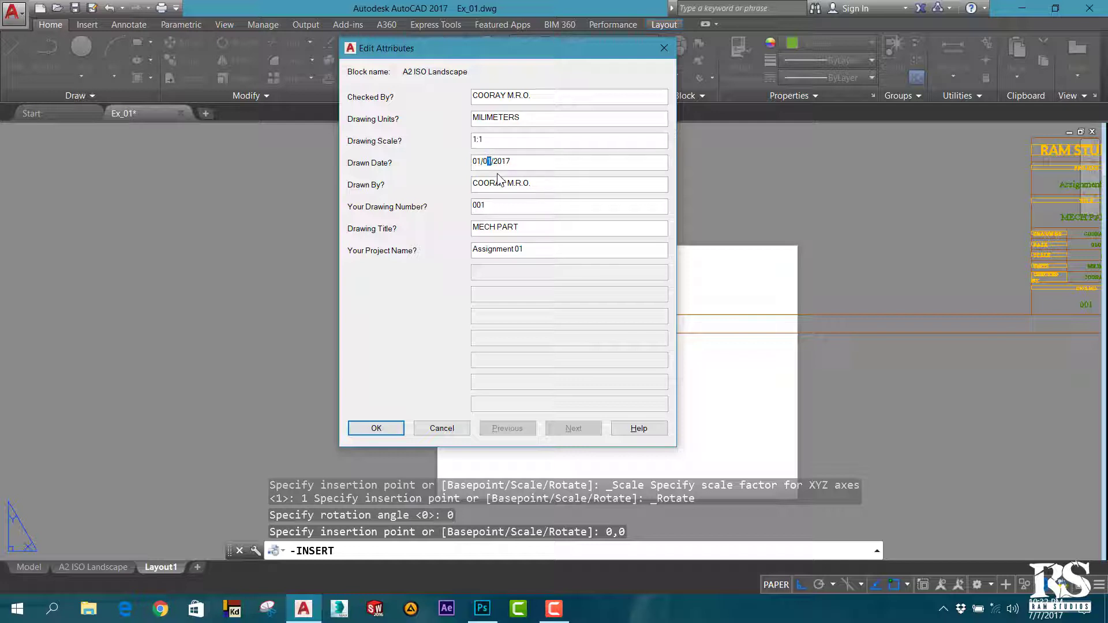
type("7")
left_click(492, 208)
left_click_drag(542, 231, 374, 258)
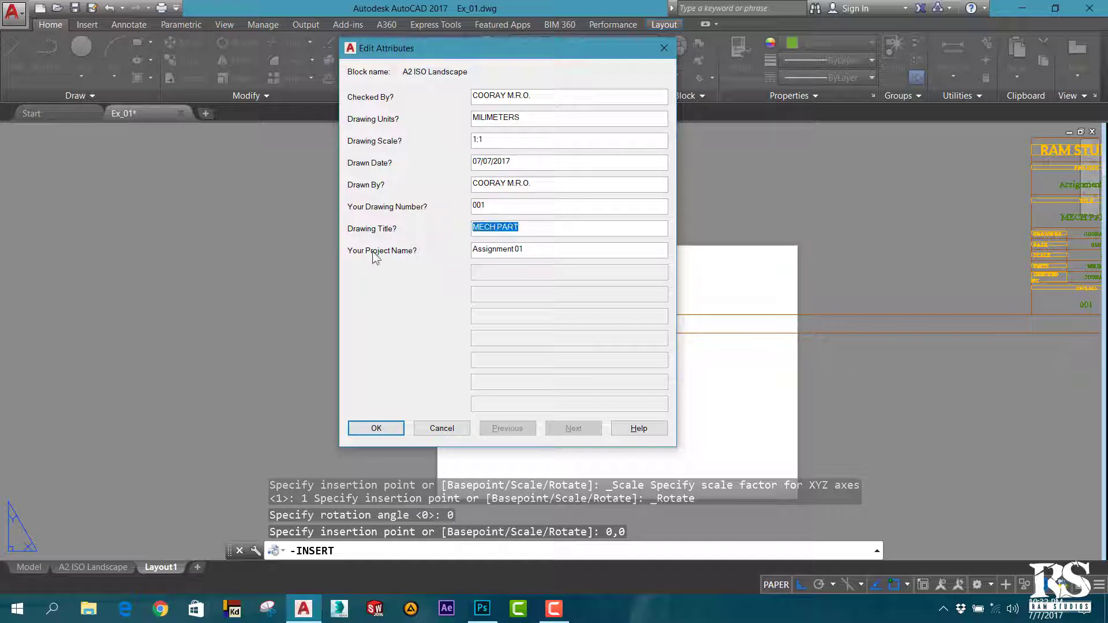
key("BackSpace")
type("EX")
type("ERCISE ")
type("01")
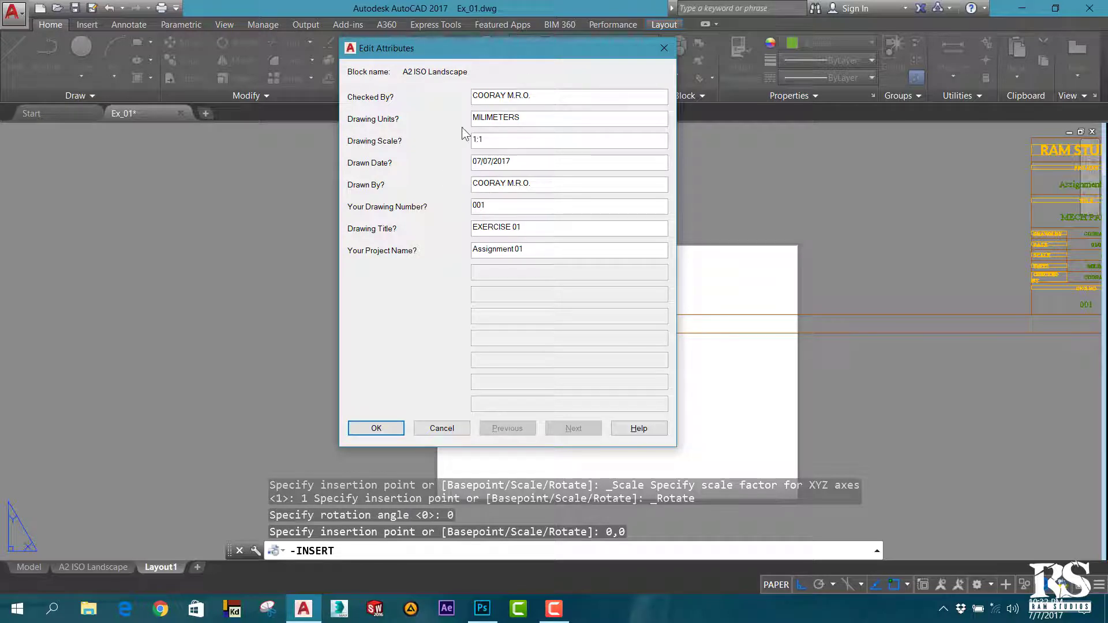
left_click(375, 429)
Step: Scale the title block from its lower-left corner, using the border's height as reference length
scroll(608, 363, "down", 4)
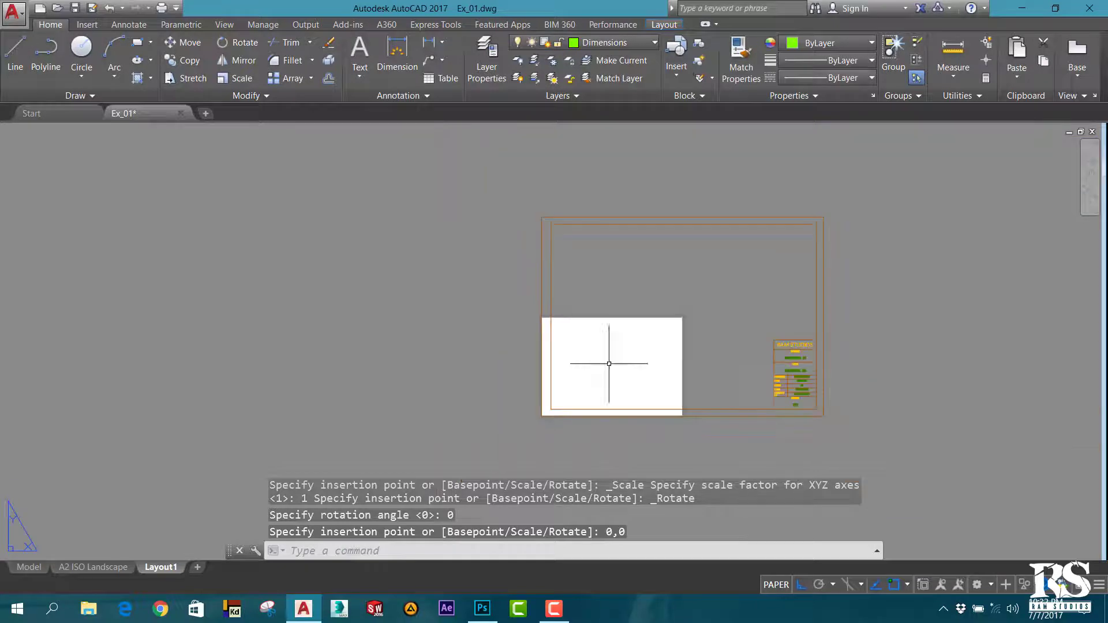
scroll(830, 317, "up", 2)
type("SCALE")
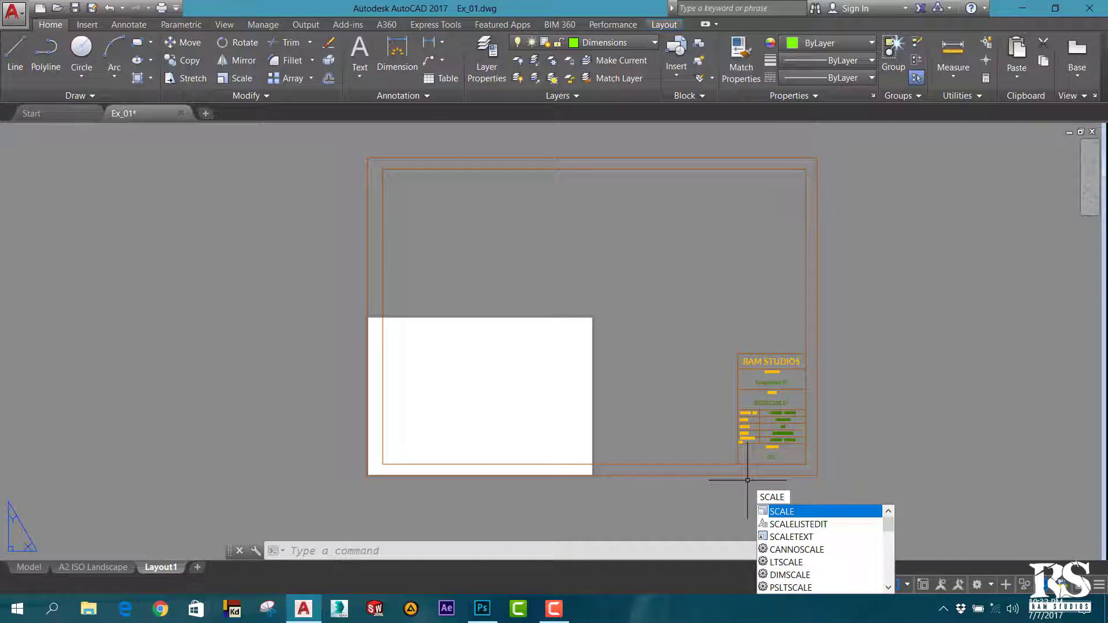
key("Return")
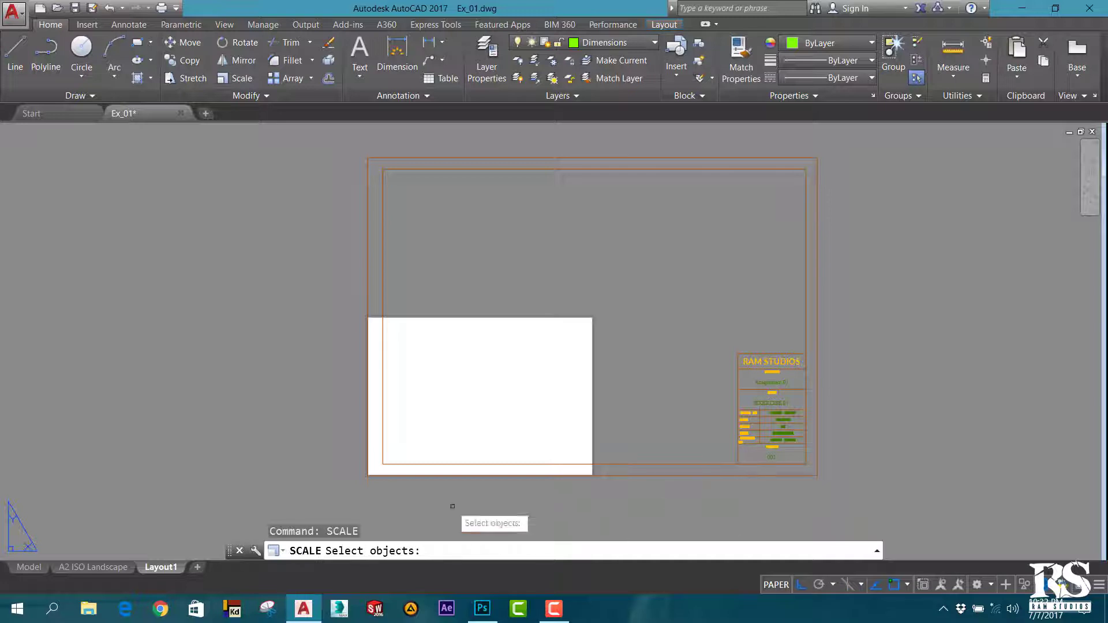
left_click(427, 464)
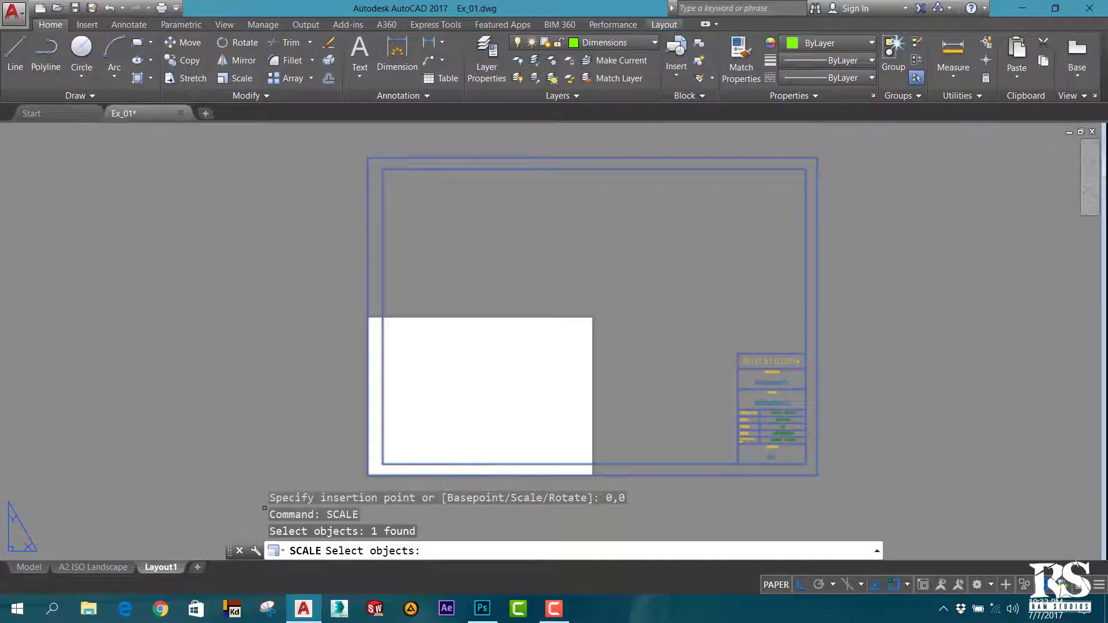
key("Return")
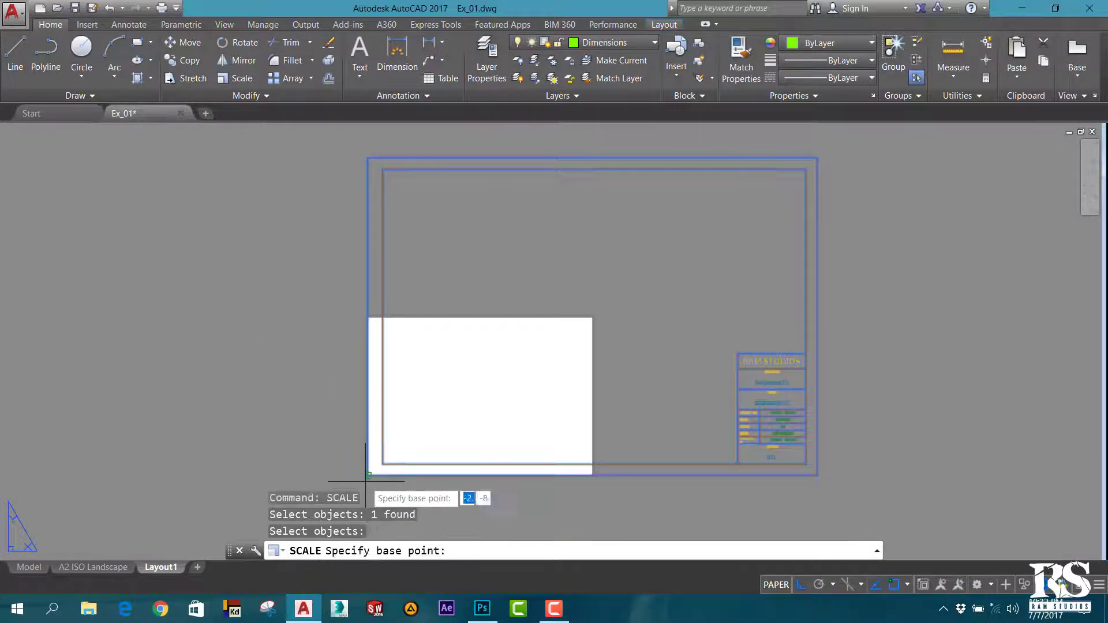
left_click(367, 476)
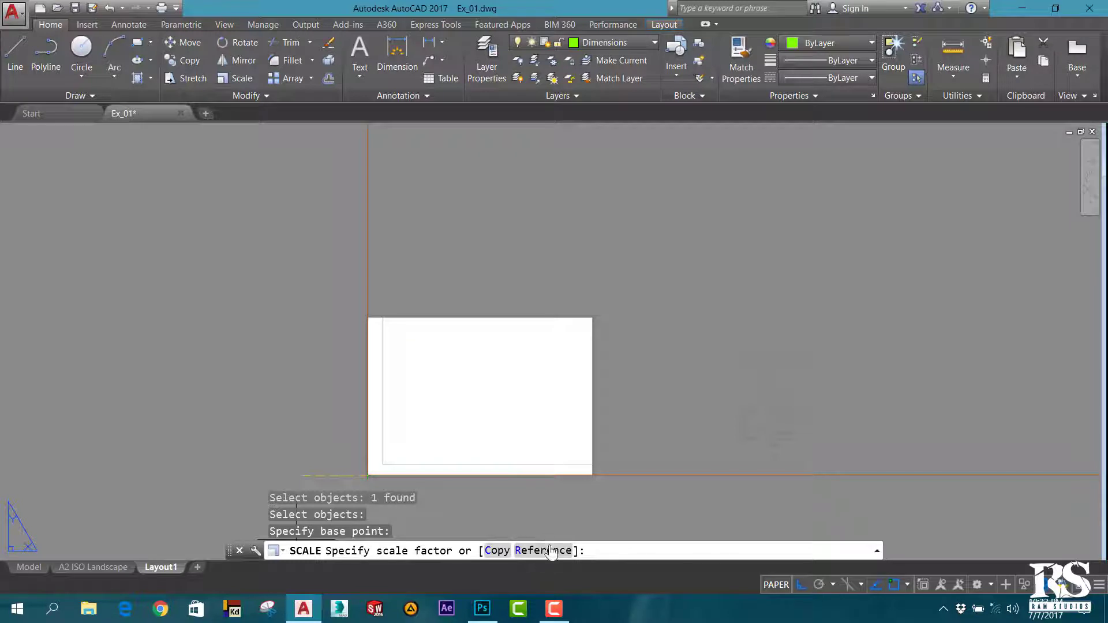
left_click(530, 550)
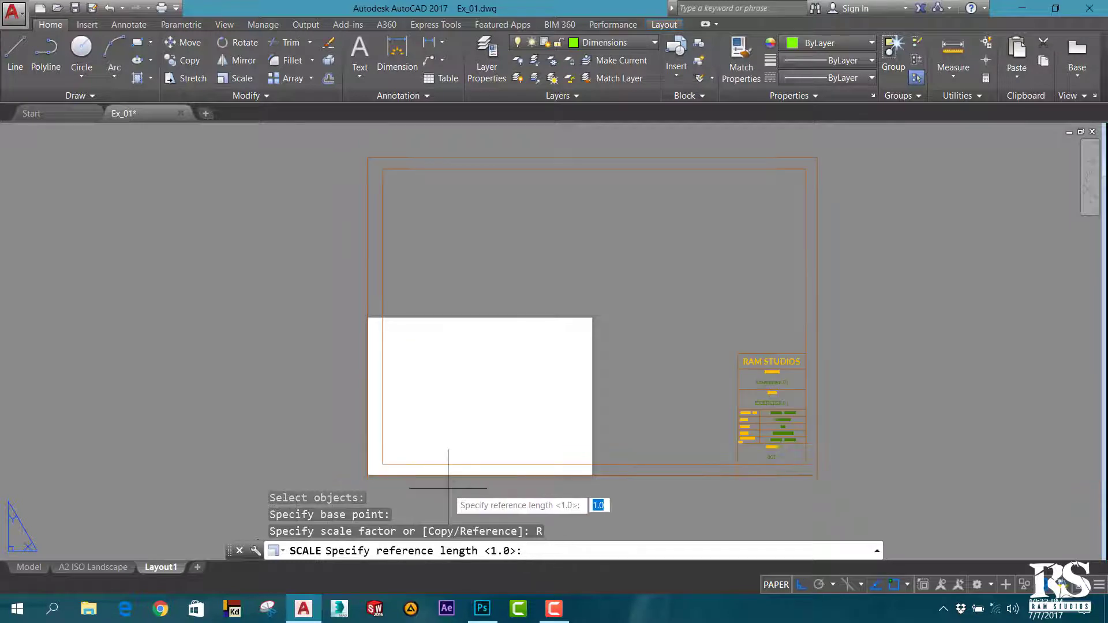
left_click(368, 476)
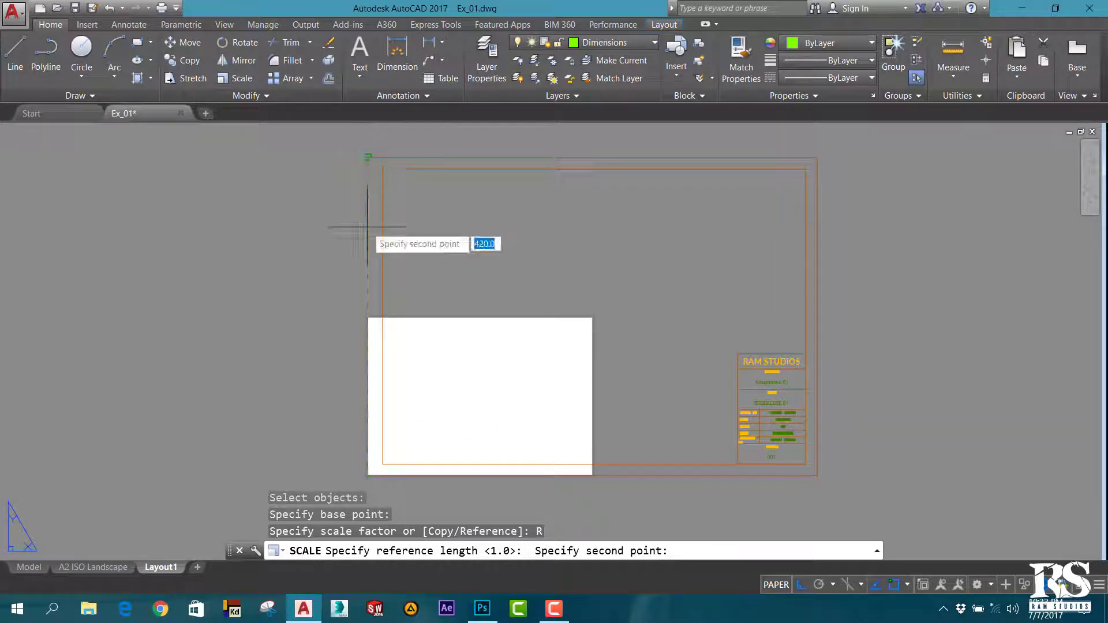
left_click(367, 156)
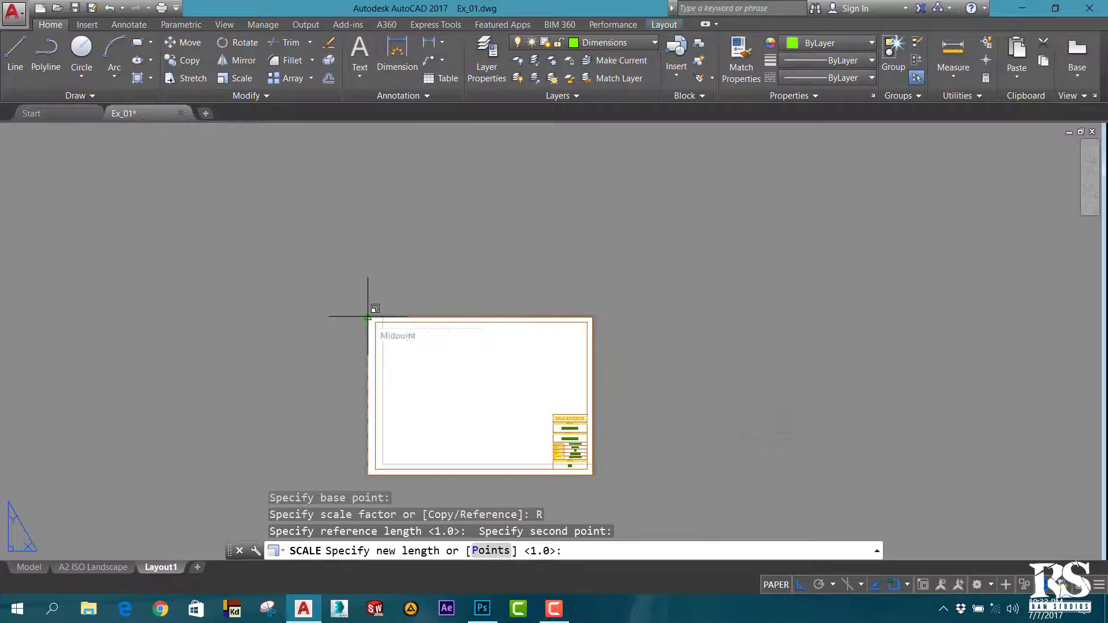
Step: Set the new length at the sheet corner, then zoom around to inspect the enlarged title block
left_click(367, 316)
scroll(571, 341, "up", 2)
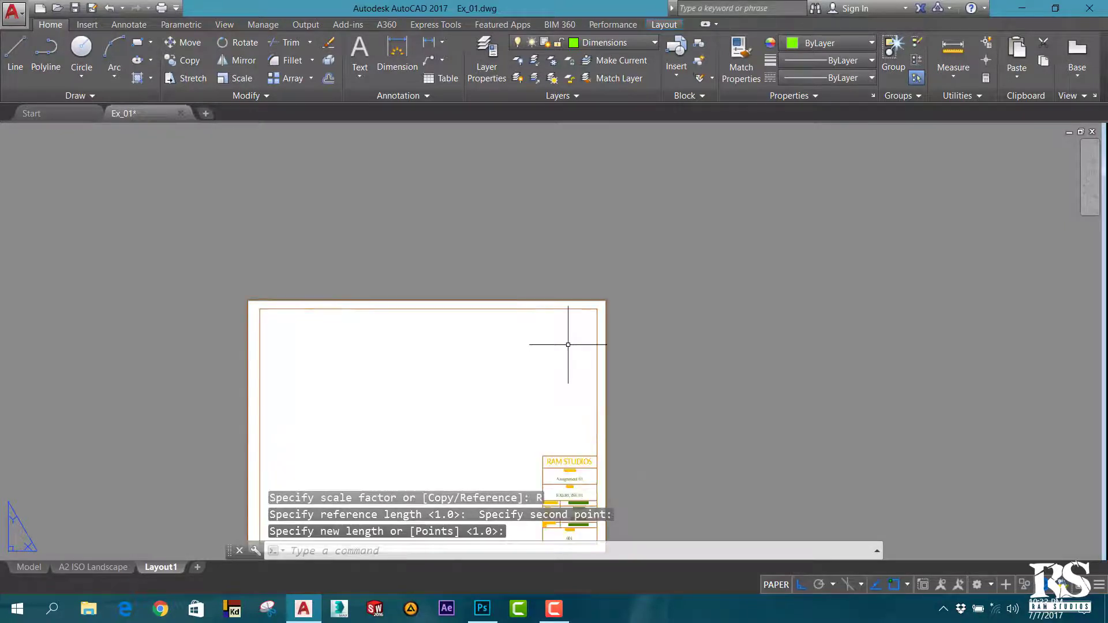
scroll(588, 273, "up", 2)
scroll(587, 274, "up", 3)
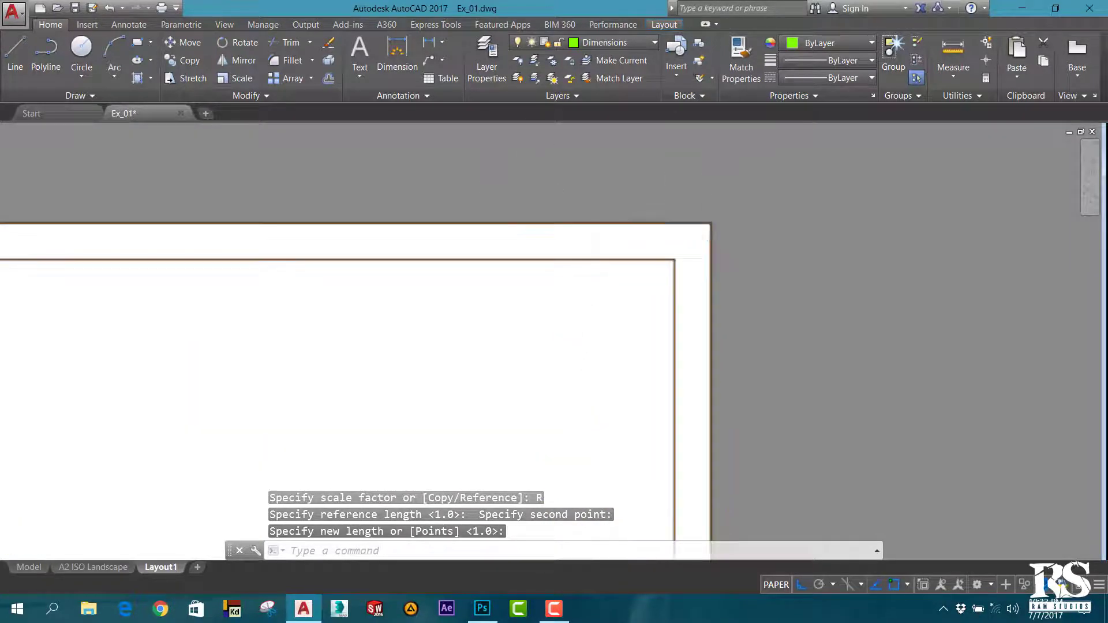
scroll(704, 231, "down", 8)
scroll(699, 456, "up", 2)
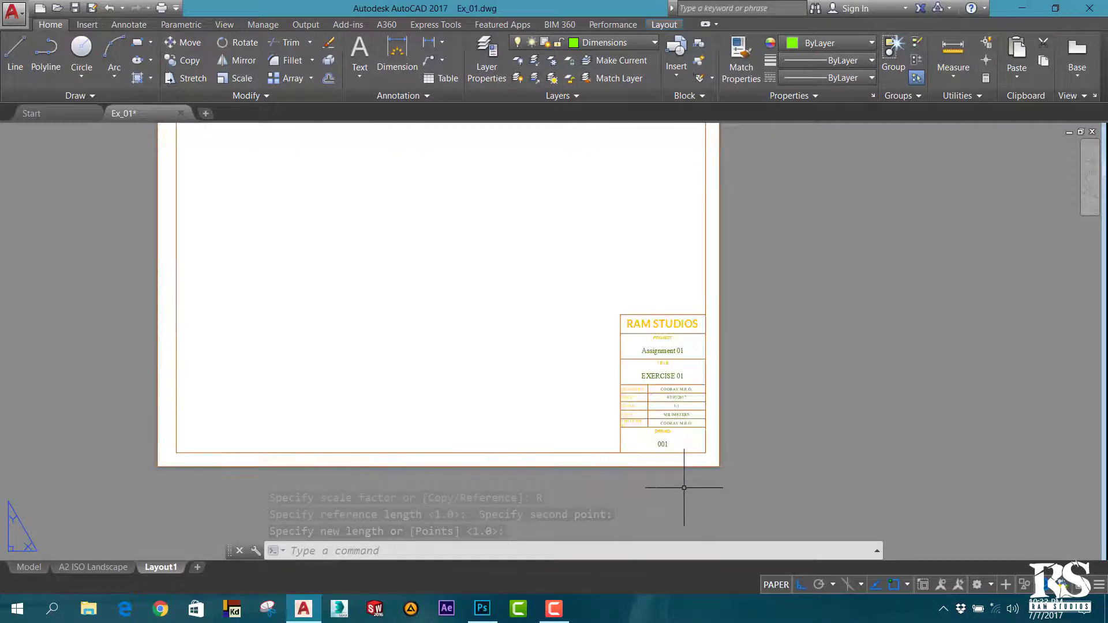
scroll(693, 438, "up", 2)
scroll(773, 450, "down", 2)
scroll(784, 418, "down", 3)
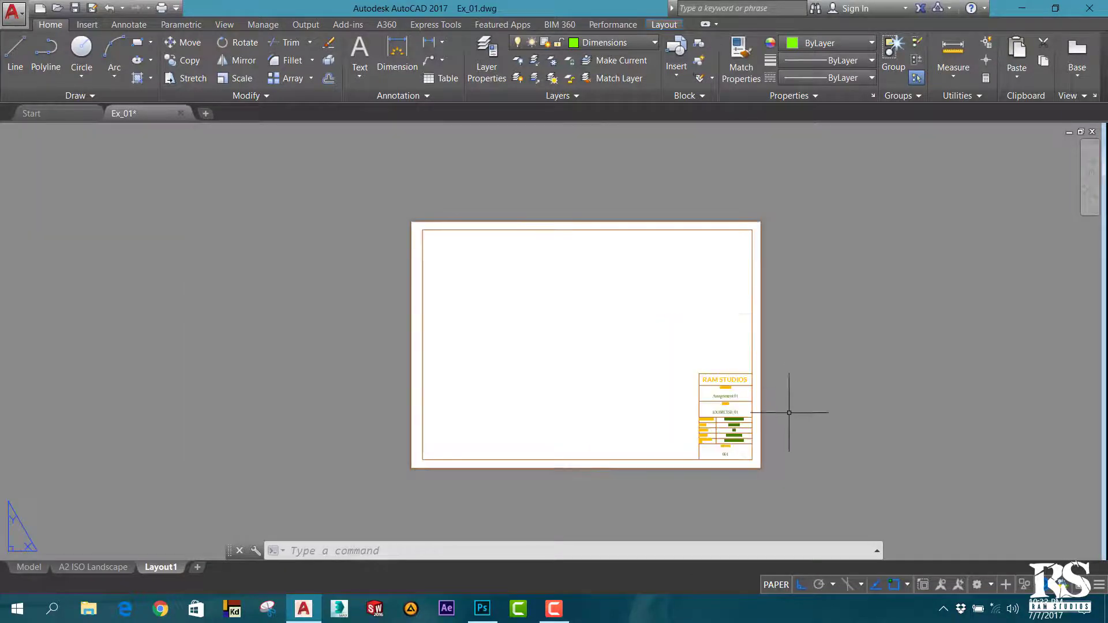
scroll(751, 442, "up", 3)
scroll(721, 450, "down", 2)
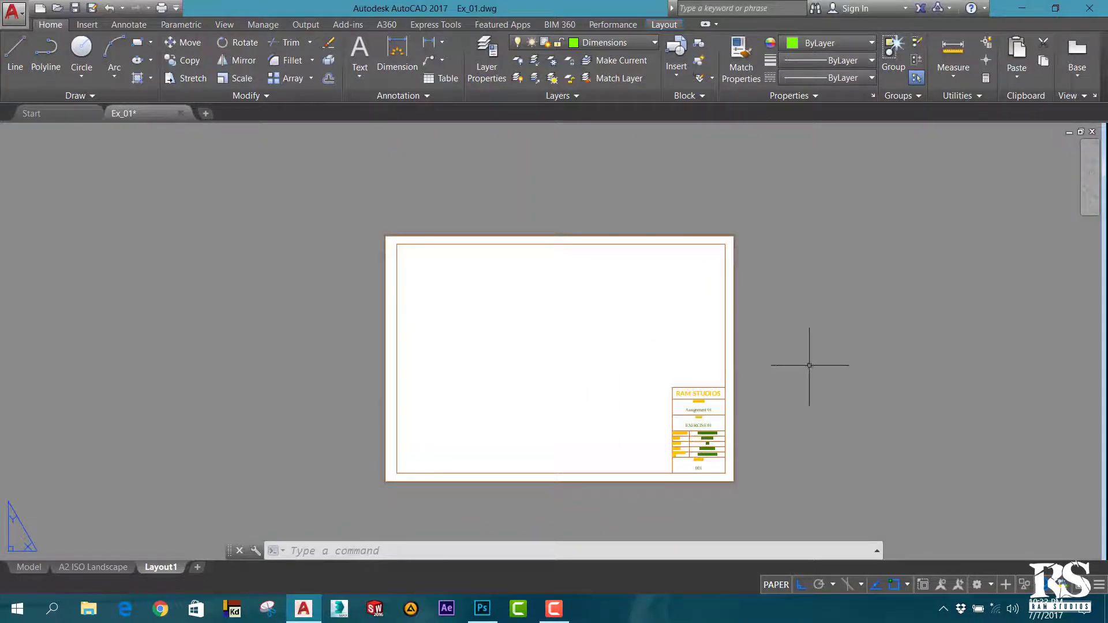
scroll(756, 410, "up", 2)
scroll(750, 427, "up", 2)
scroll(750, 433, "up", 2)
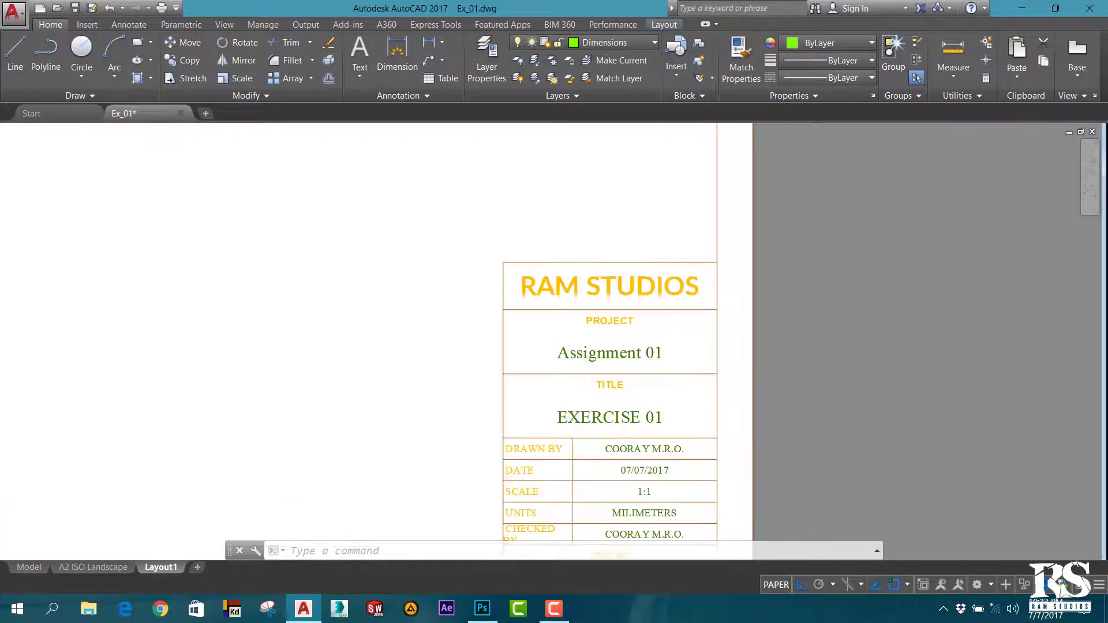
scroll(762, 439, "down", 4)
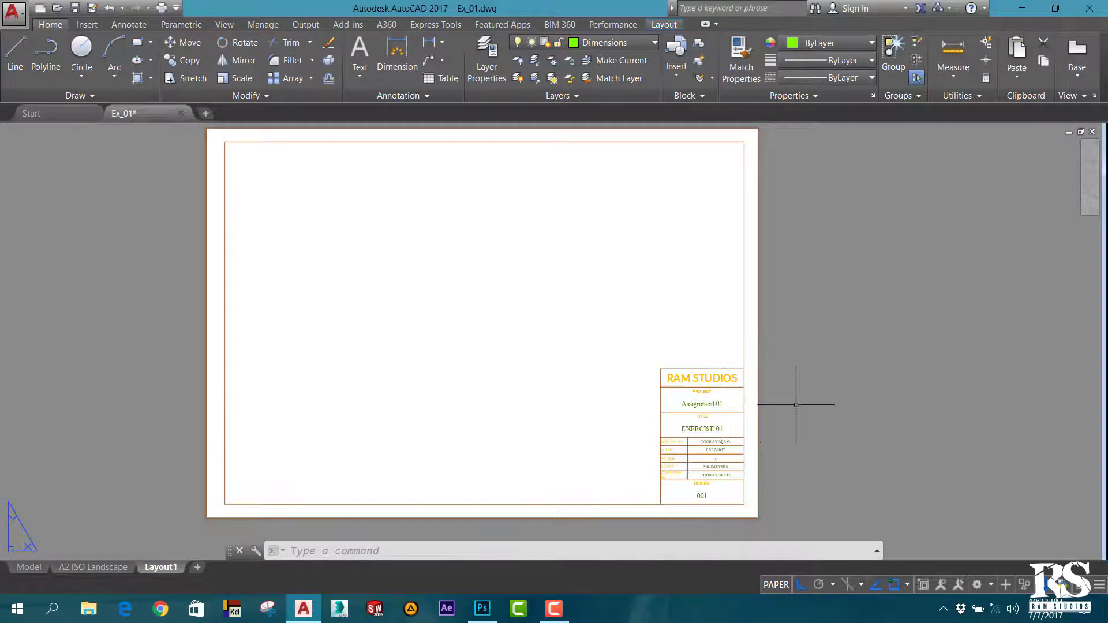
scroll(796, 404, "down", 2)
scroll(797, 402, "up", 2)
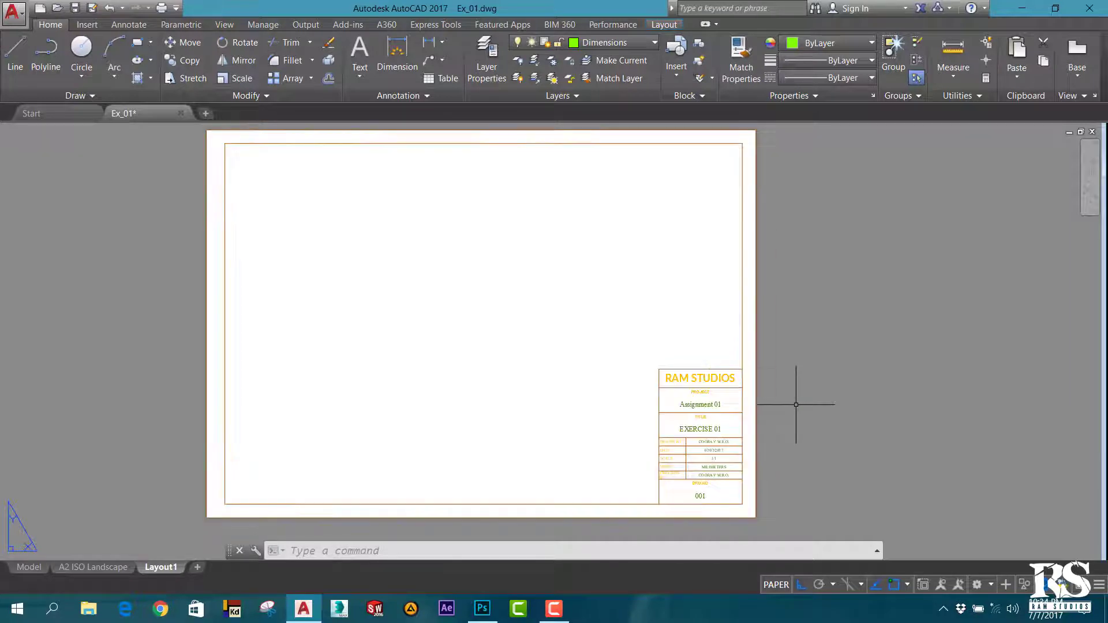
scroll(791, 425, "up", 2)
scroll(799, 436, "down", 2)
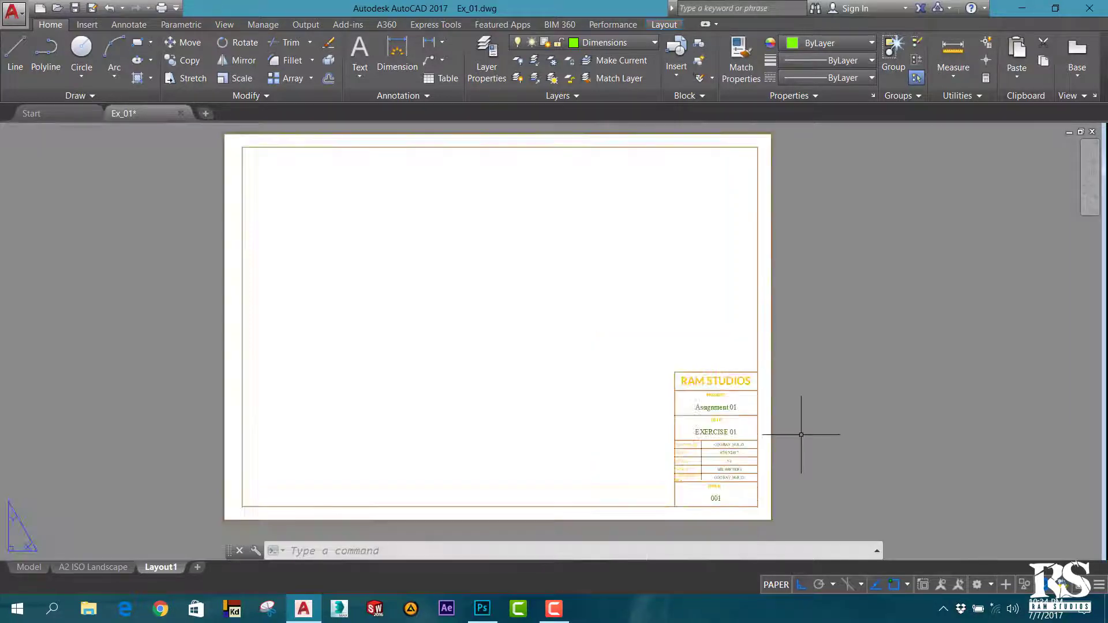
scroll(787, 279, "down", 2)
scroll(803, 261, "up", 2)
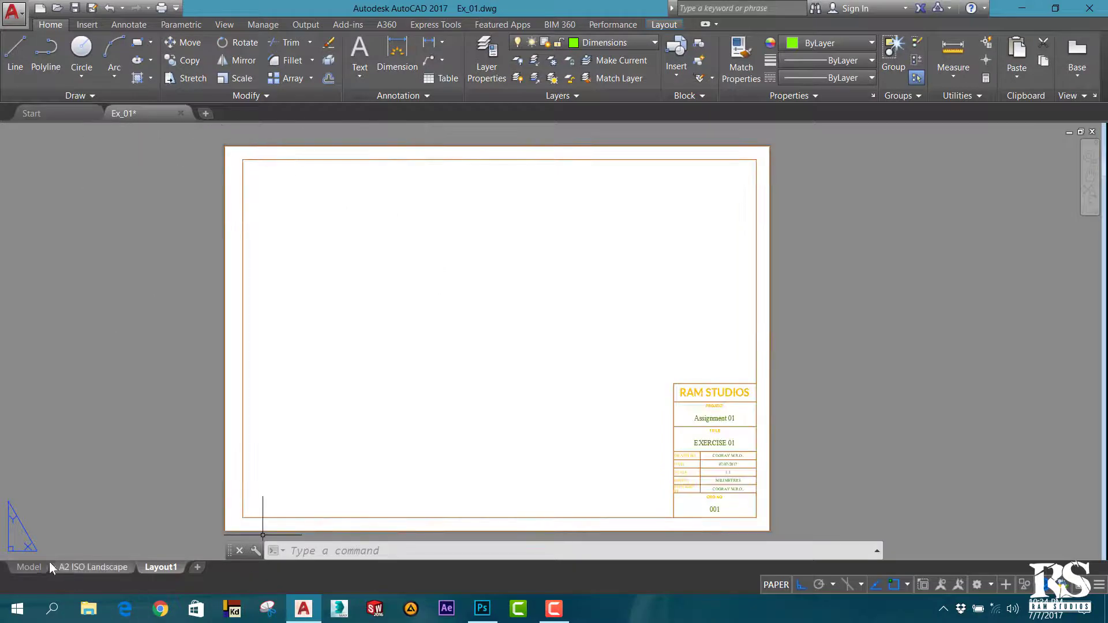
Step: Check the part in model space, return to Layout1, and start a Rectangular layout viewport
left_click(32, 566)
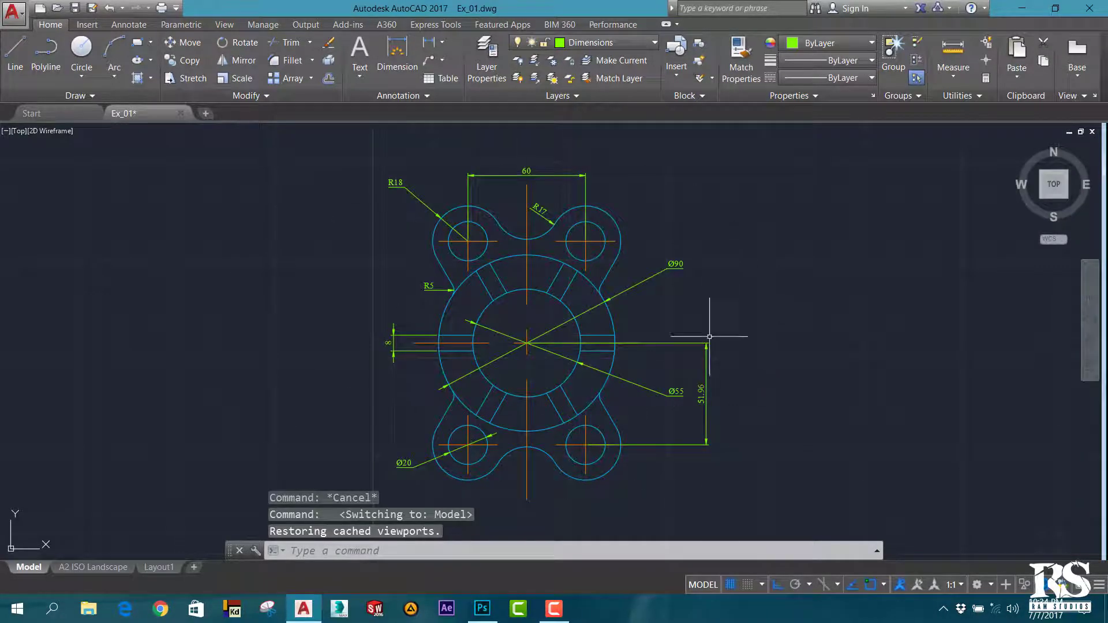
left_click(161, 568)
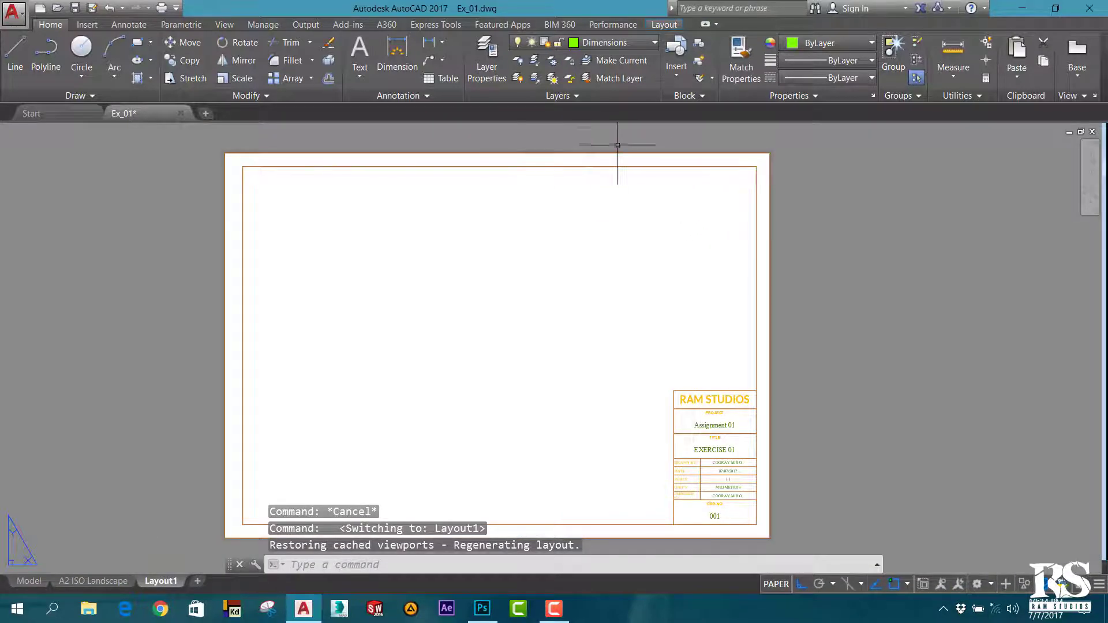
left_click(668, 27)
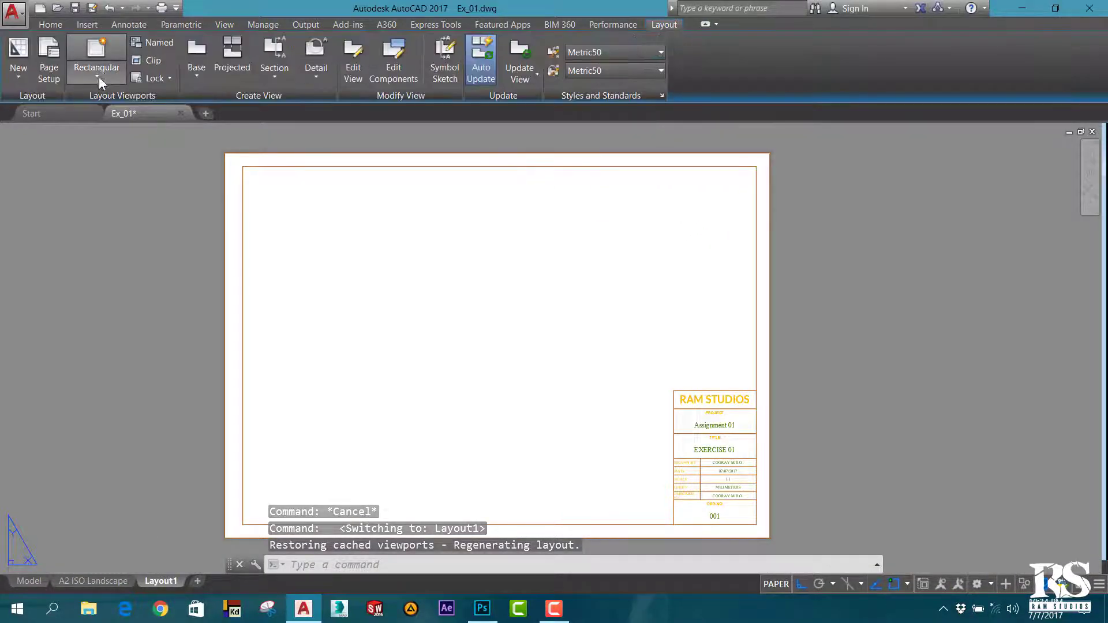
left_click(97, 57)
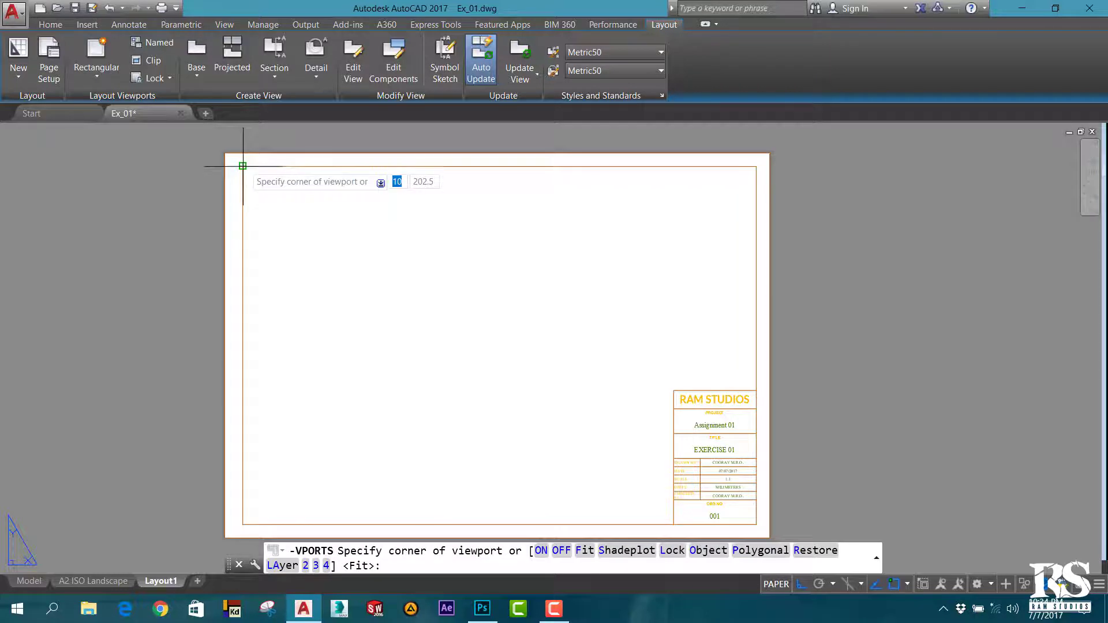
Step: Draw a viewport from the inner border's top-left corner to beside the title block's bottom edge
left_click(242, 166)
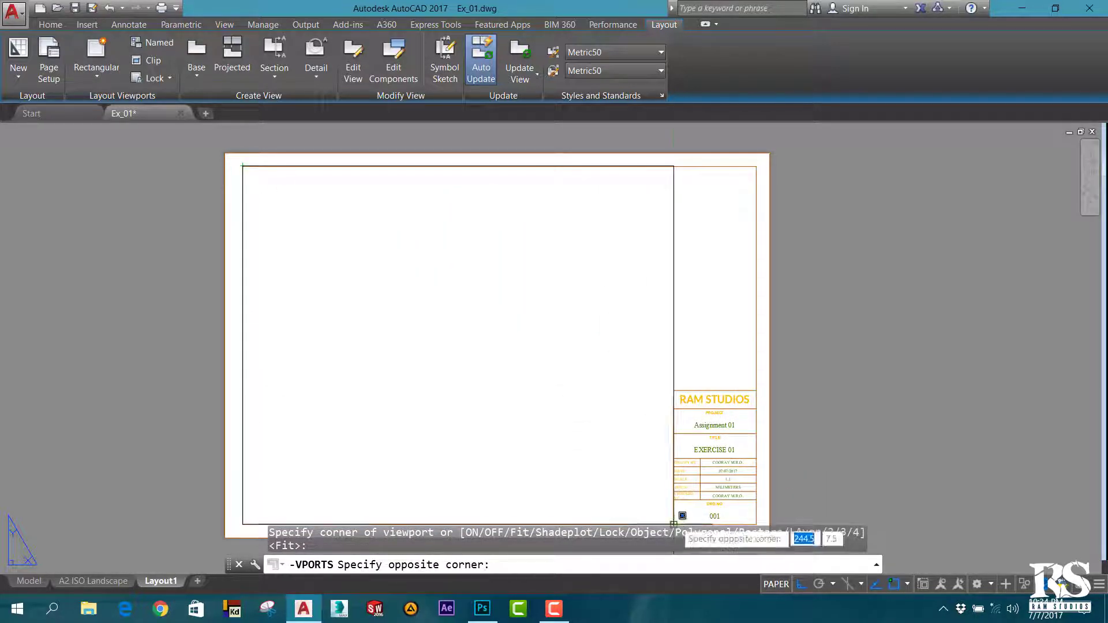
scroll(668, 480, "down", 2)
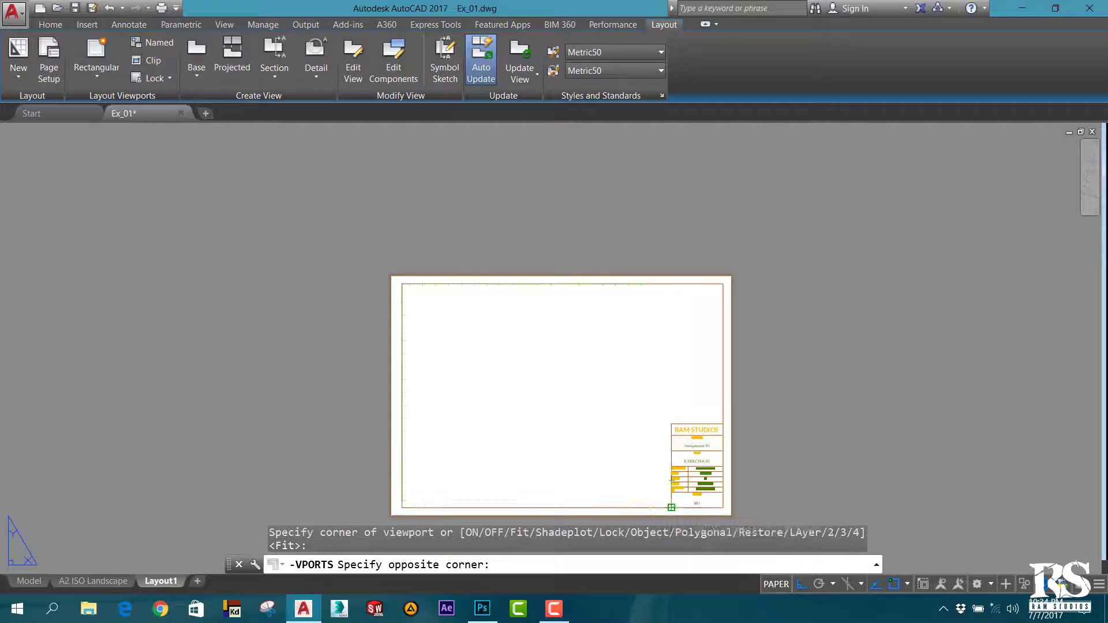
left_click(671, 507)
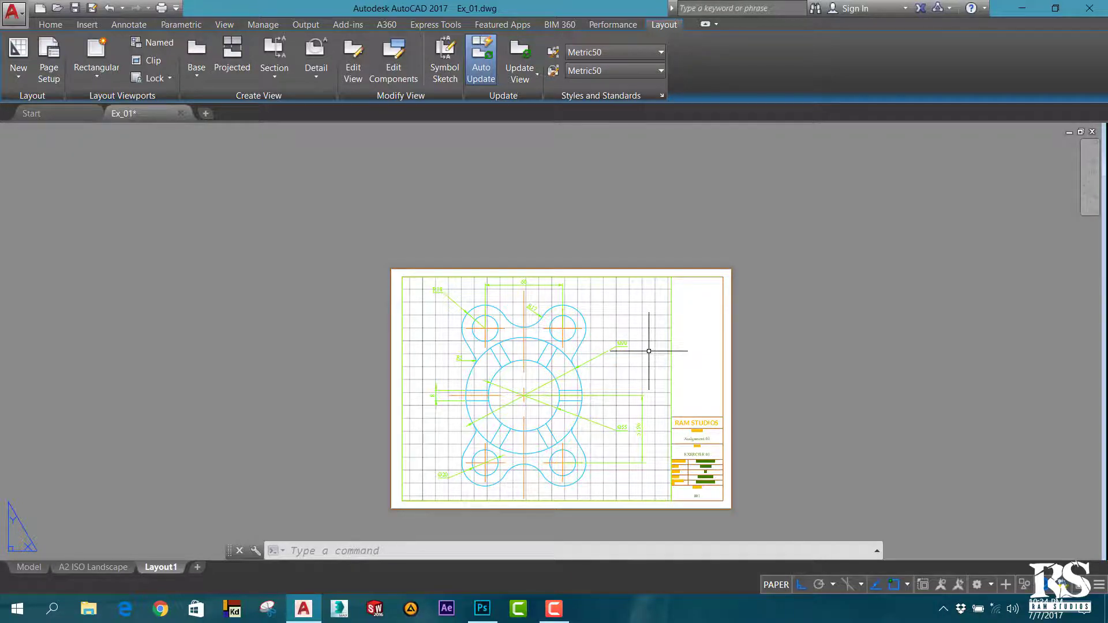
Step: Activate the viewport and apply Scale to fit, cancelling a stray selection
double_click(649, 350)
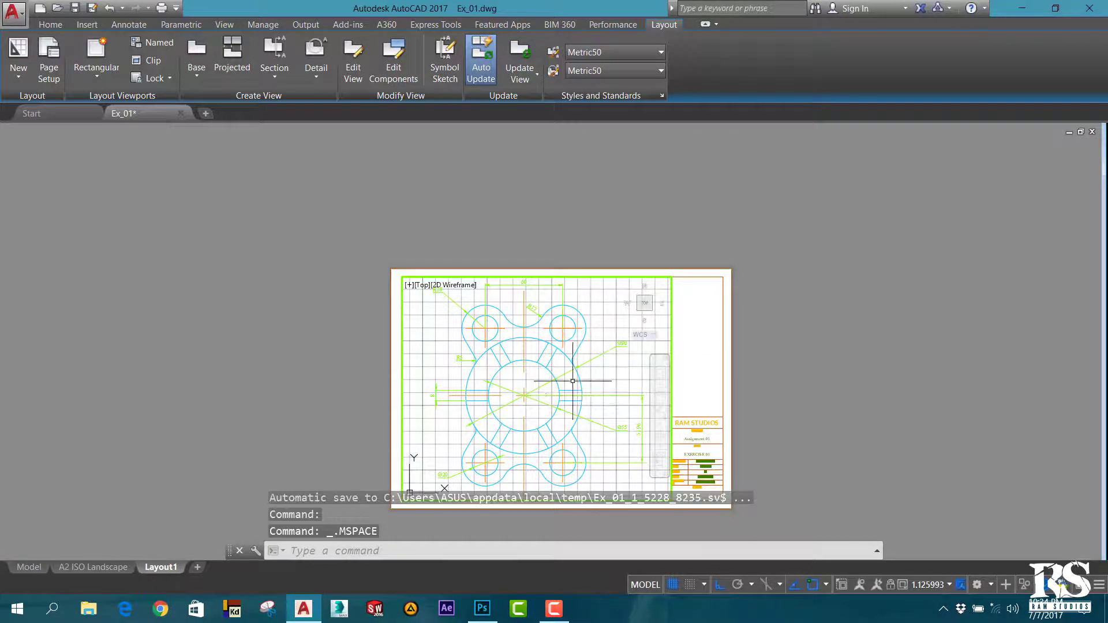
left_click(949, 587)
left_click(1050, 275)
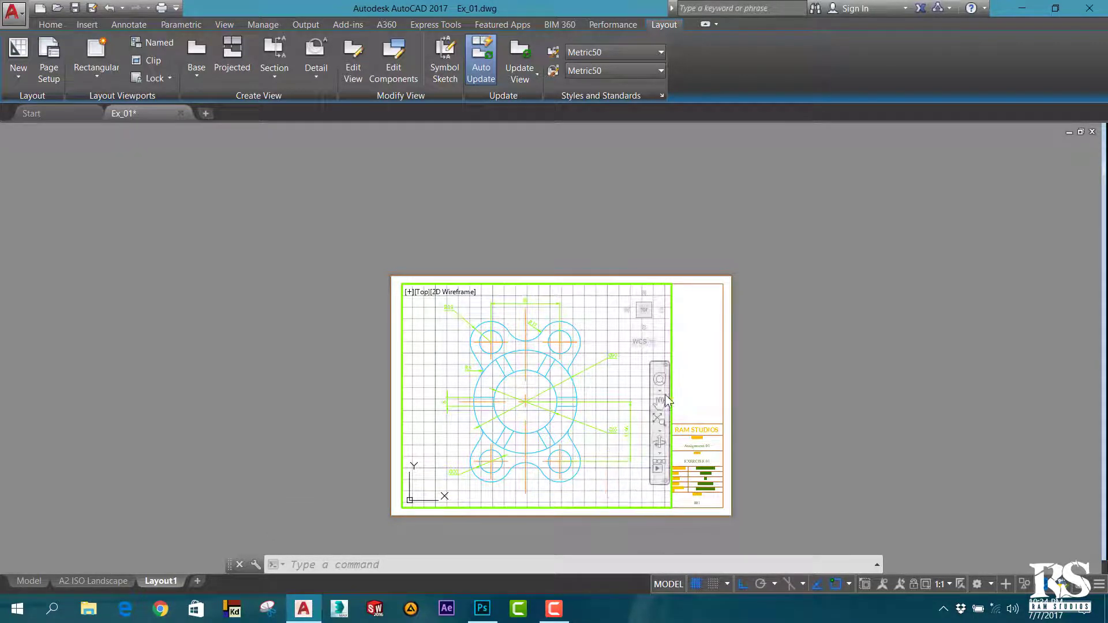
left_click(606, 498)
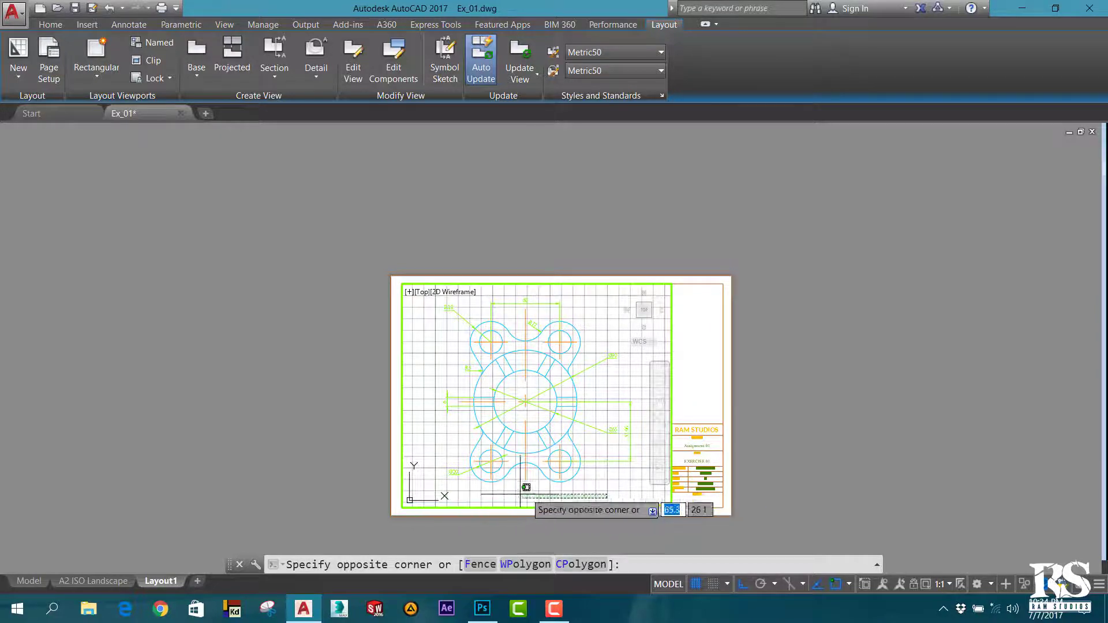
key("Escape")
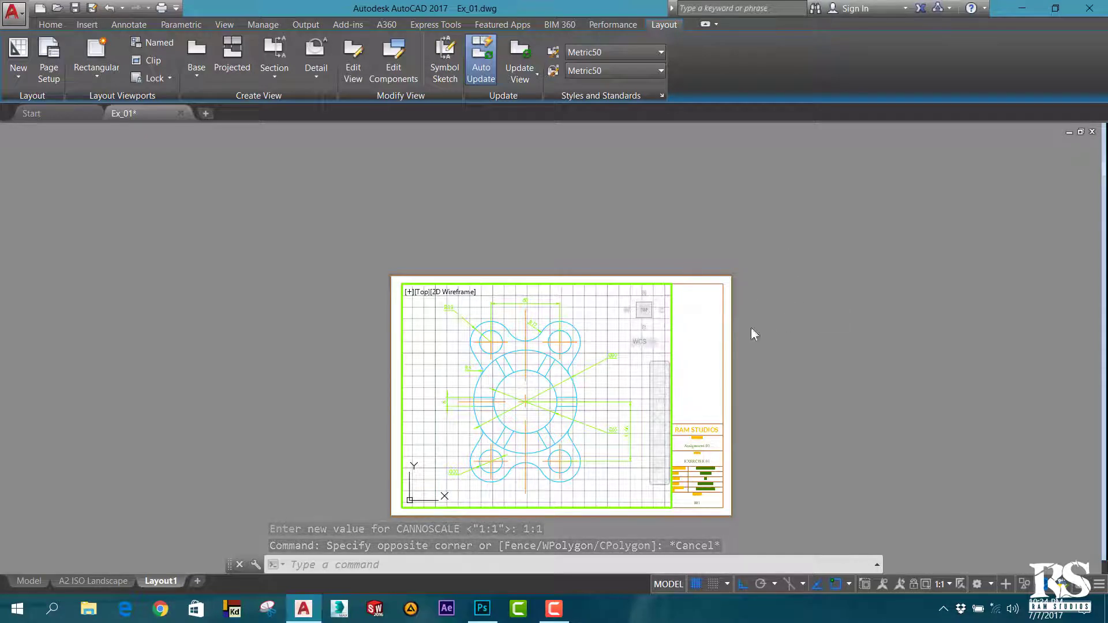
Step: Switch back to paper space and zoom in and out on the Layout1 sheet
double_click(814, 349)
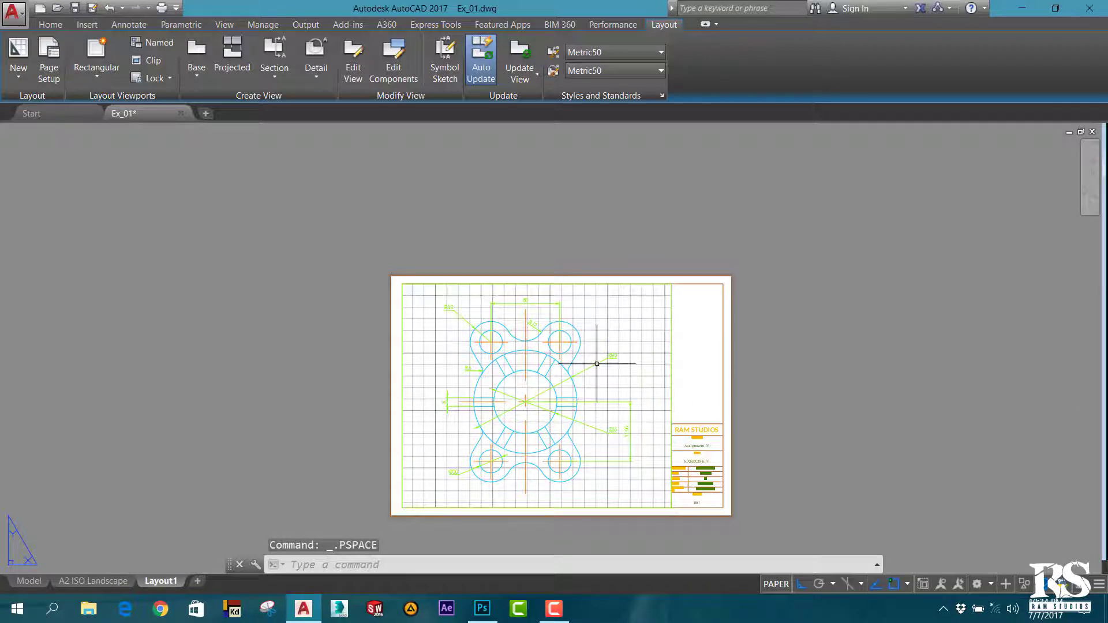
scroll(673, 455, "down", 2)
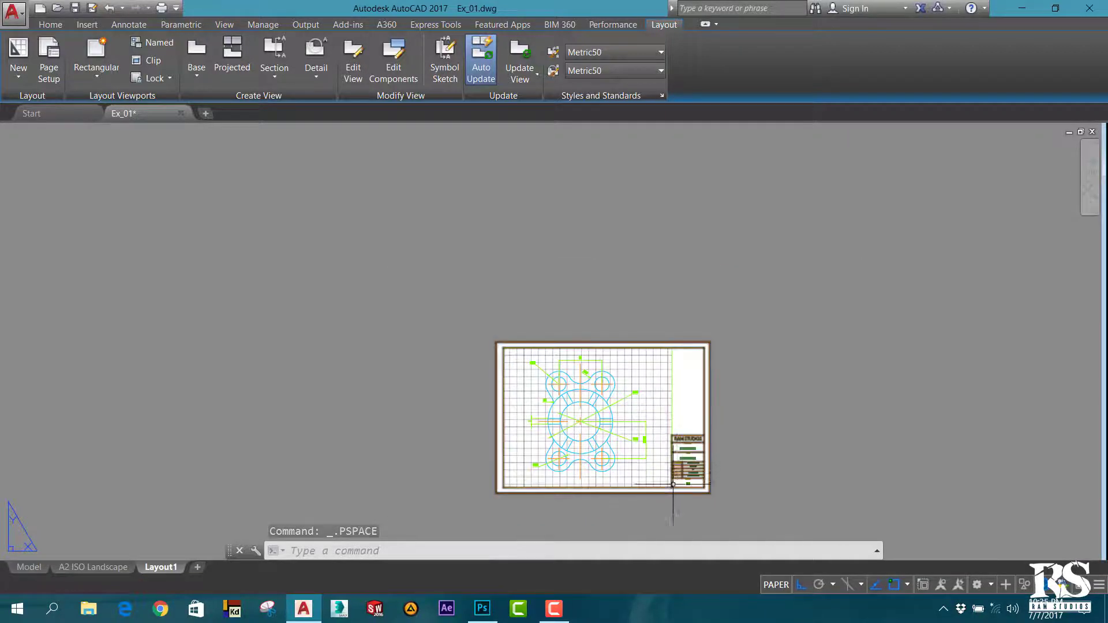
scroll(673, 484, "up", 2)
scroll(689, 470, "up", 2)
scroll(761, 397, "down", 2)
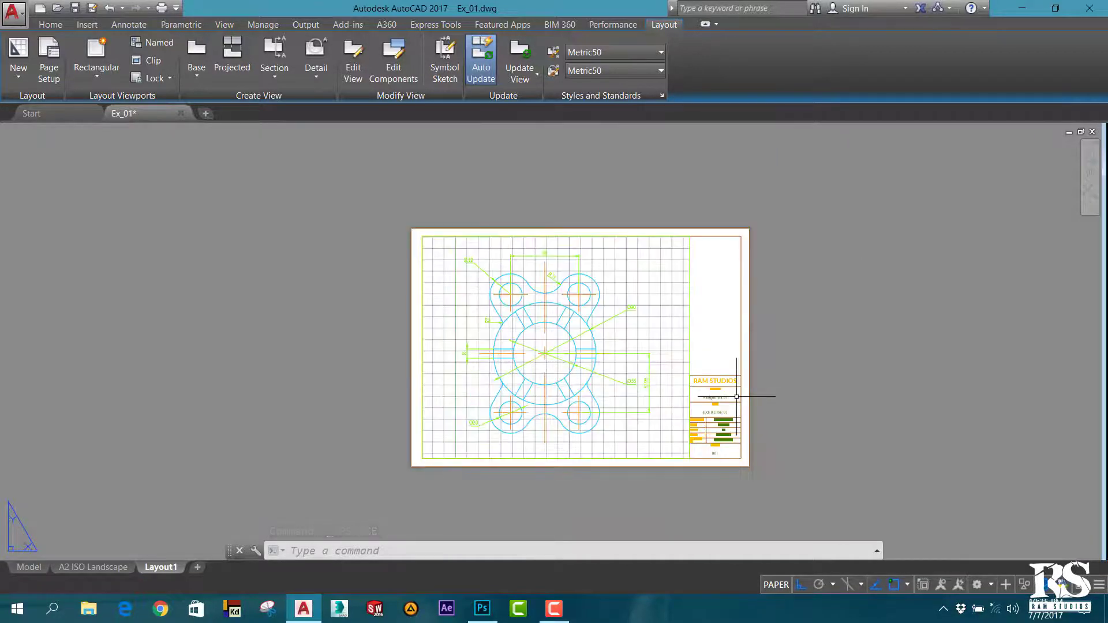
scroll(742, 304, "up", 2)
scroll(717, 304, "down", 2)
scroll(739, 393, "up", 2)
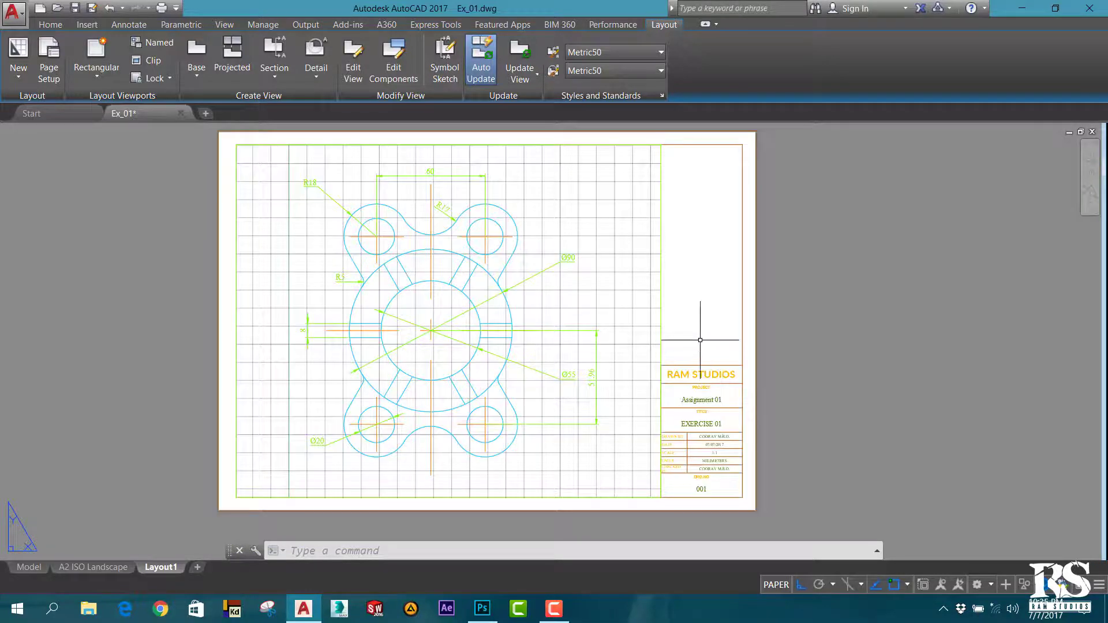
scroll(700, 340, "down", 2)
scroll(681, 294, "up", 2)
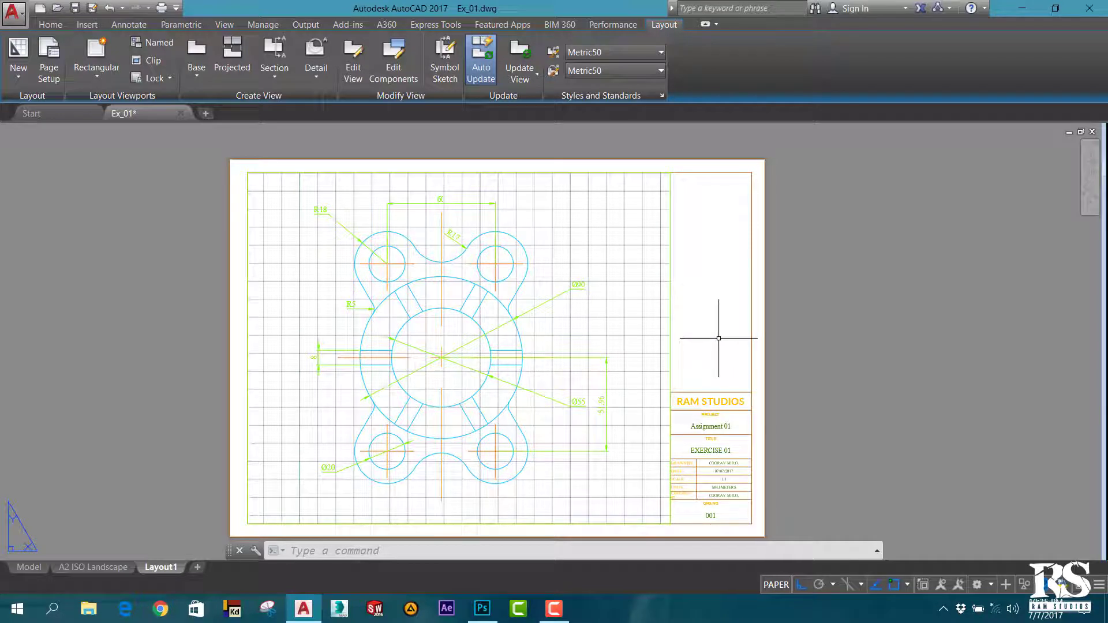
Step: Open the Plot dialog for Layout1 from its tab menu
right_click(172, 568)
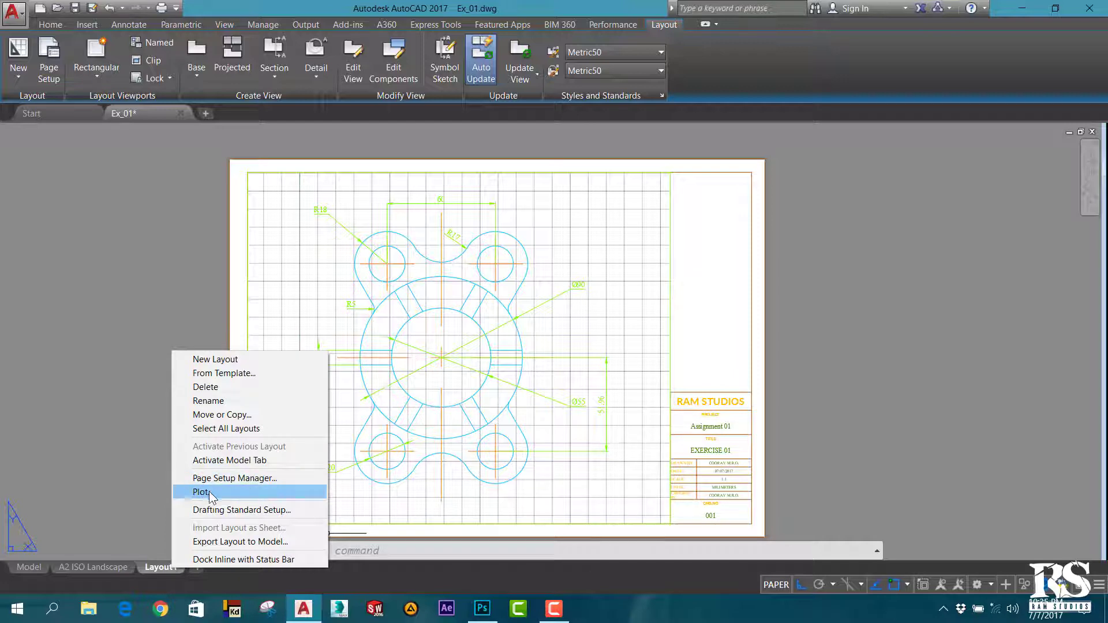
left_click(259, 480)
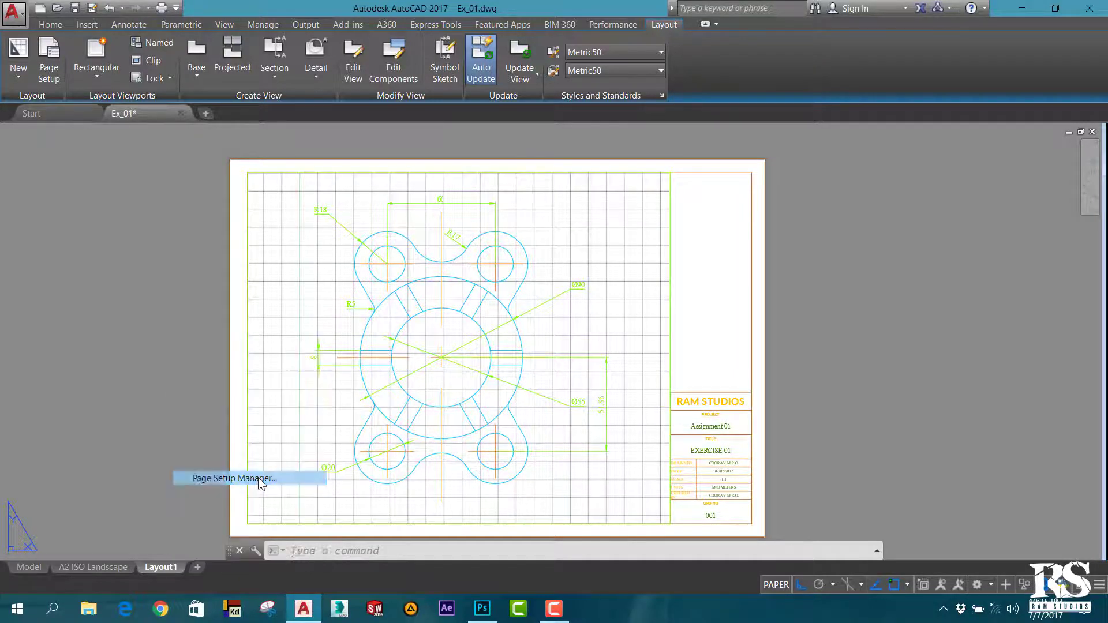
key("Escape")
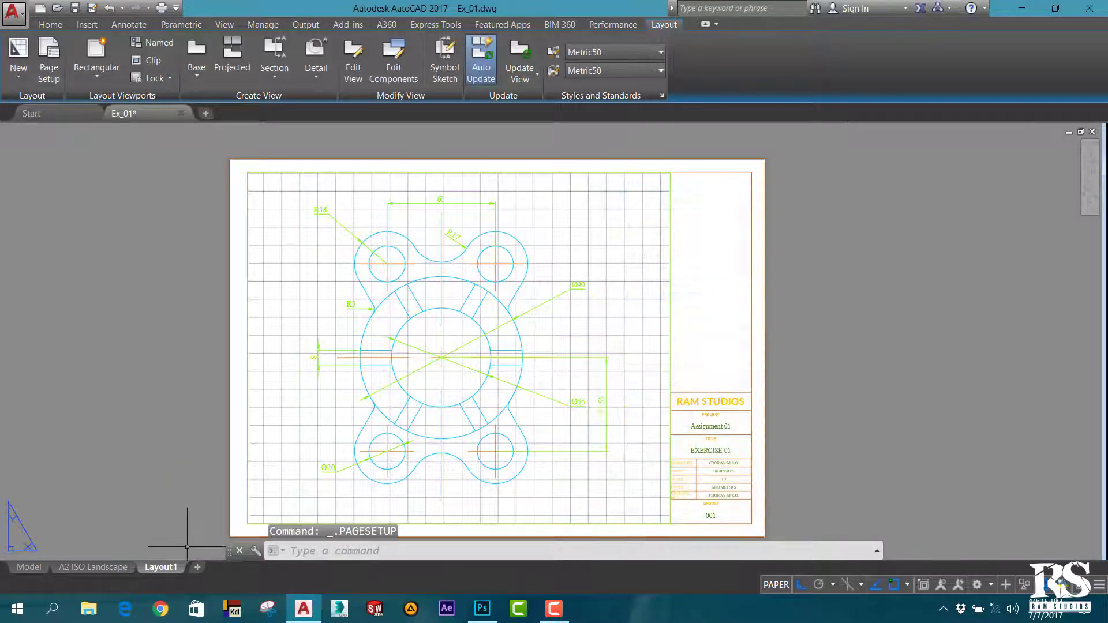
right_click(178, 563)
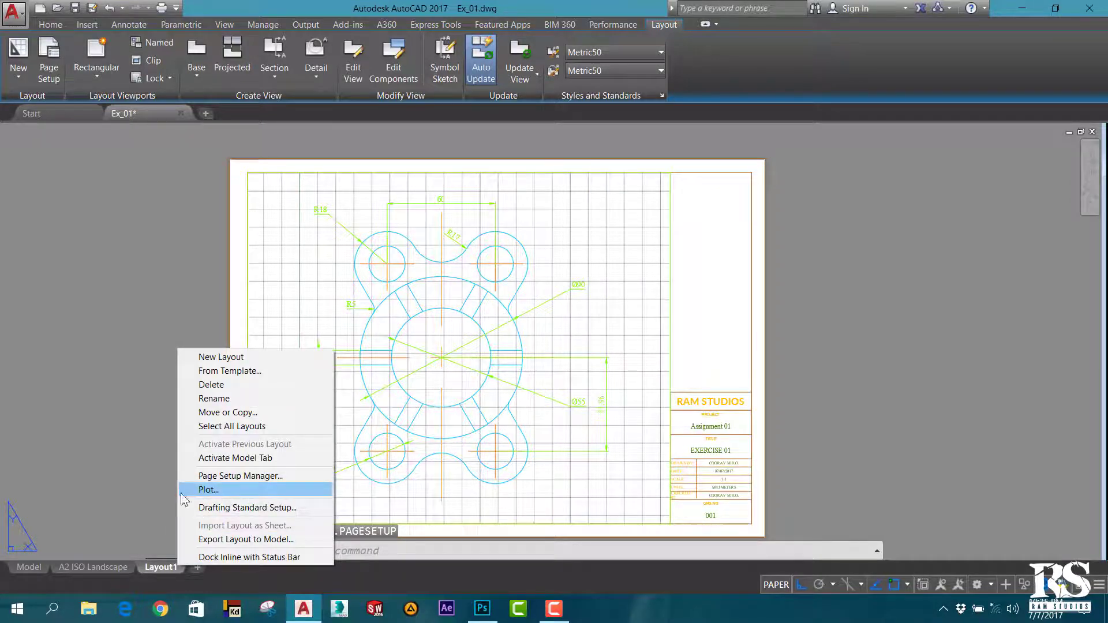
left_click(218, 490)
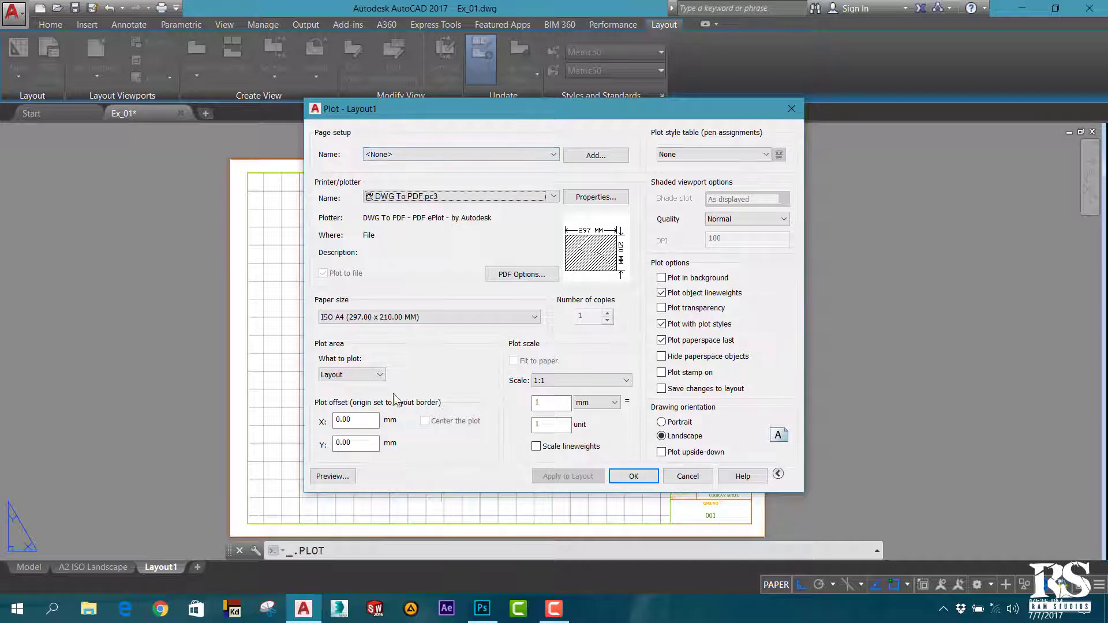
Step: Set the plot style table to monochrome.ctb and confirm the plot settings
left_click(692, 154)
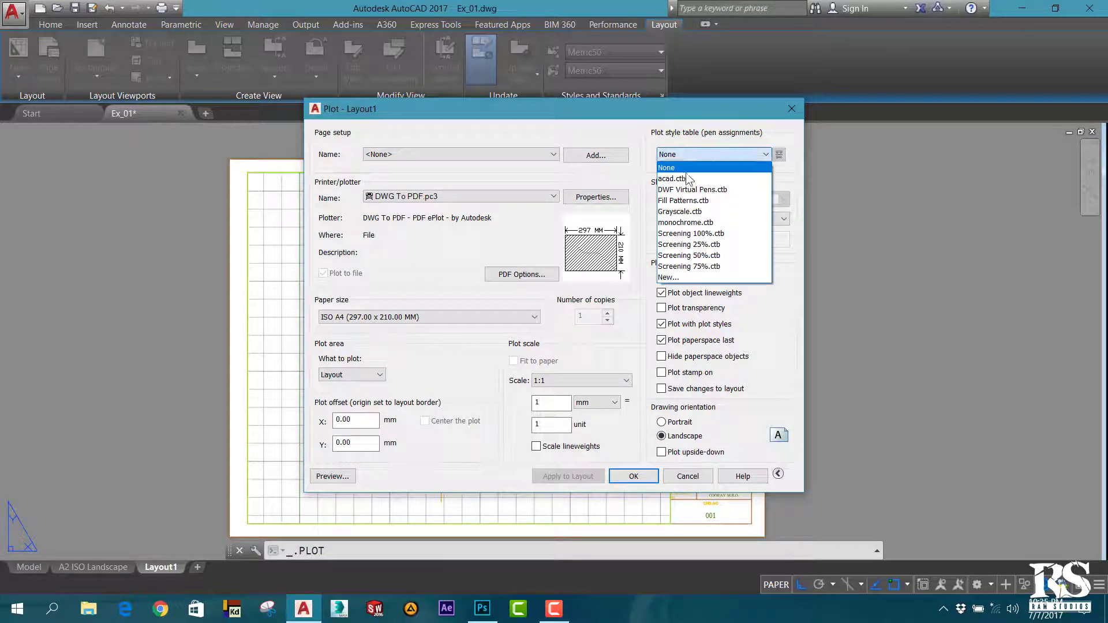
left_click(689, 223)
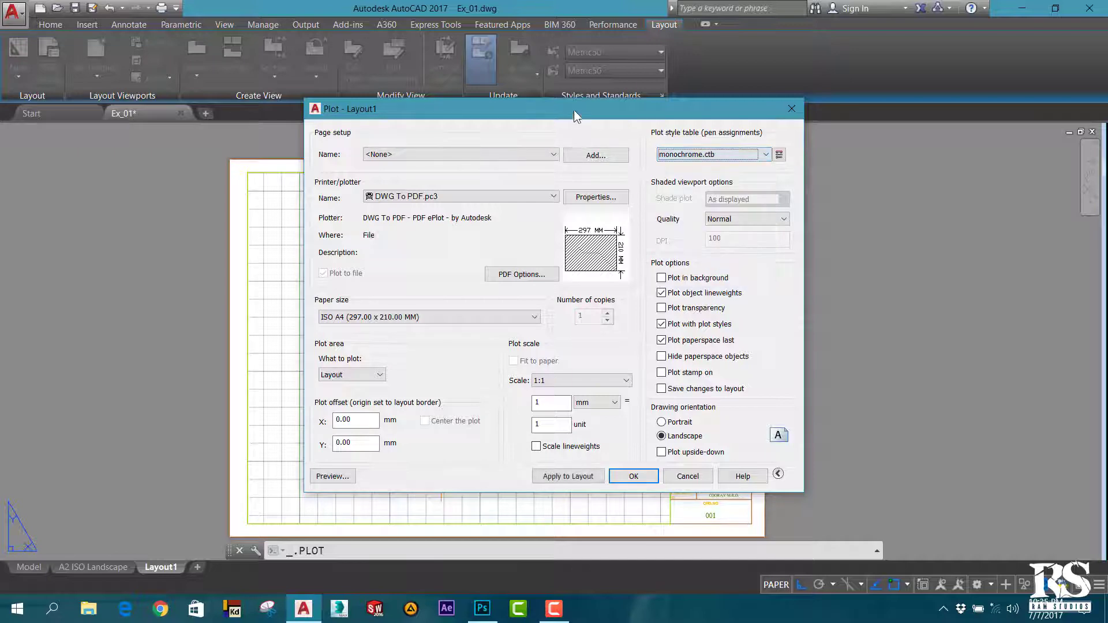
left_click_drag(573, 109, 878, 118)
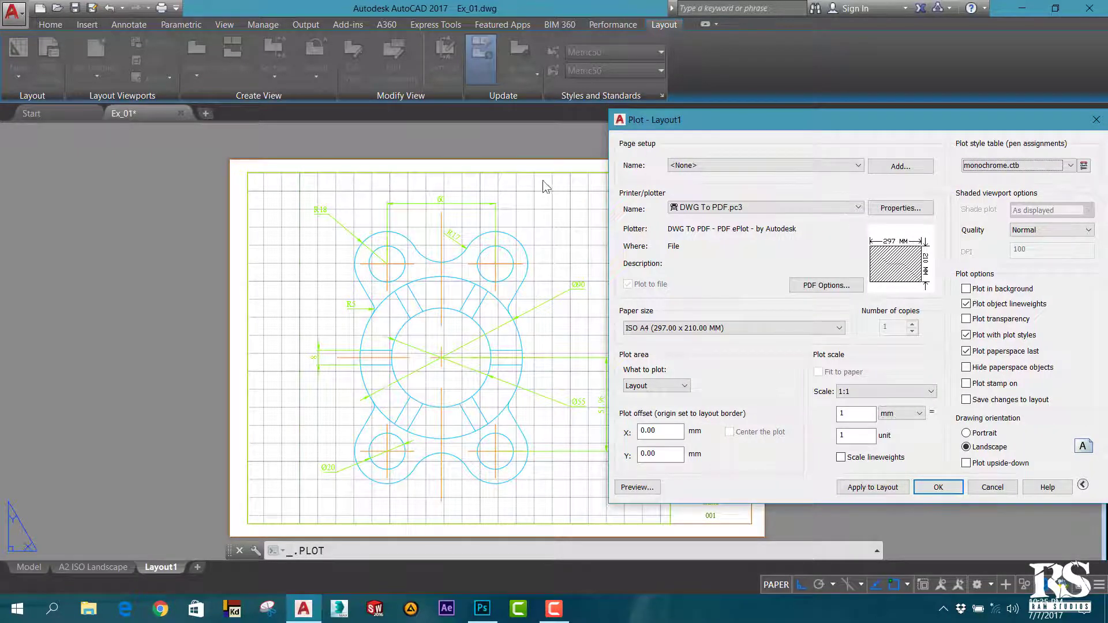
left_click_drag(848, 120, 572, 130)
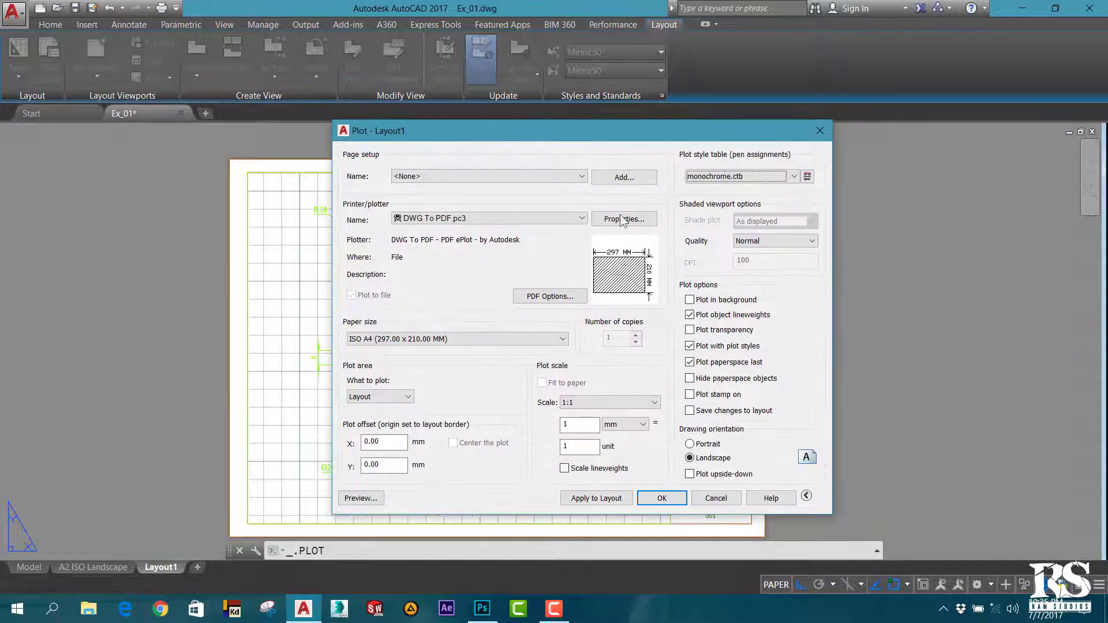
left_click(709, 179)
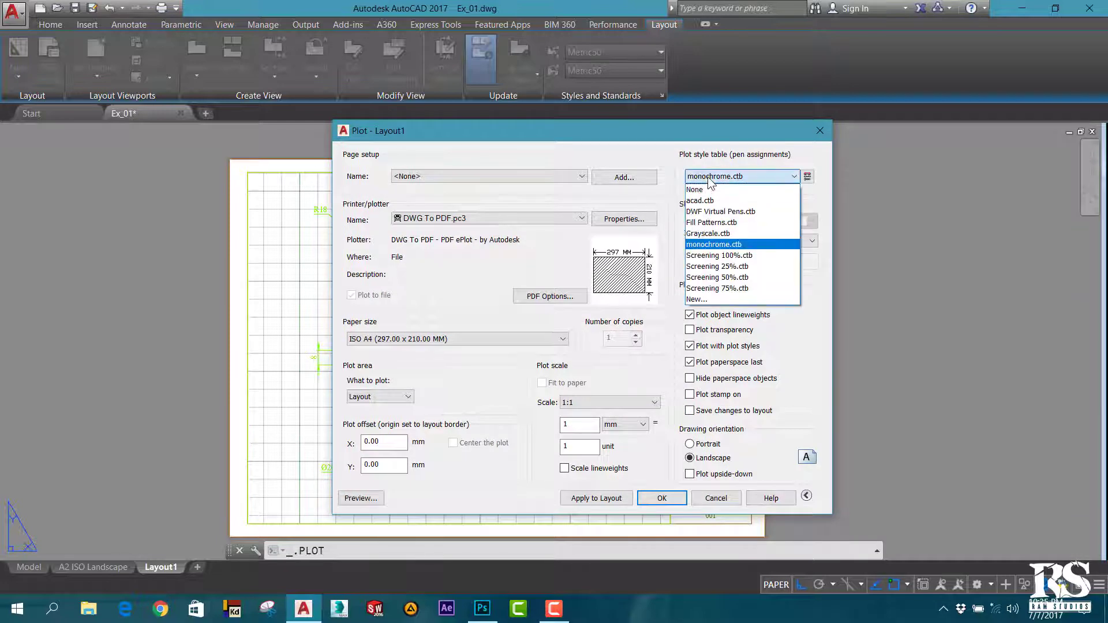
left_click(709, 244)
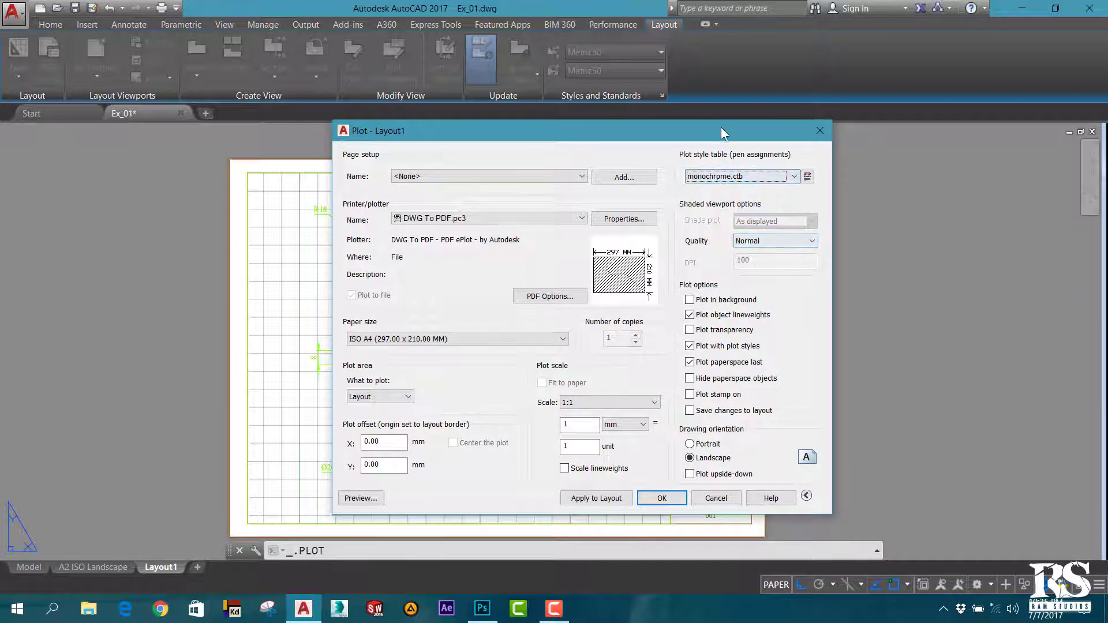
mouse_move(717, 129)
left_mouse_down()
mouse_move(874, 38)
mouse_move(901, 94)
left_mouse_up()
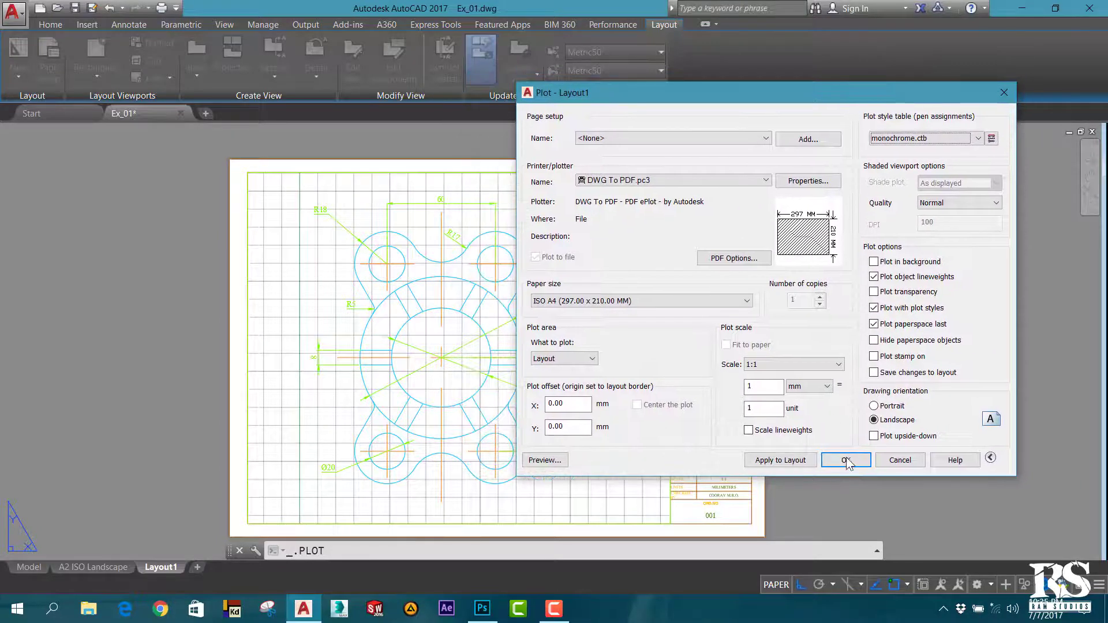
left_click(846, 460)
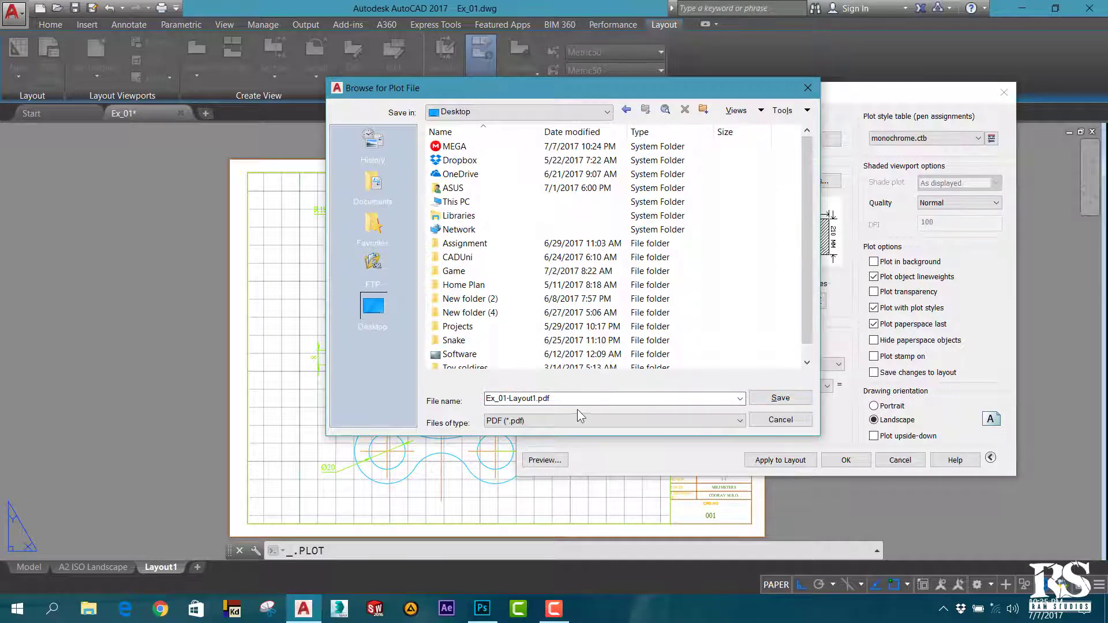
Step: Save the plot as Ex_01-Layout1.pdf and scroll through it in Edge
left_click(786, 404)
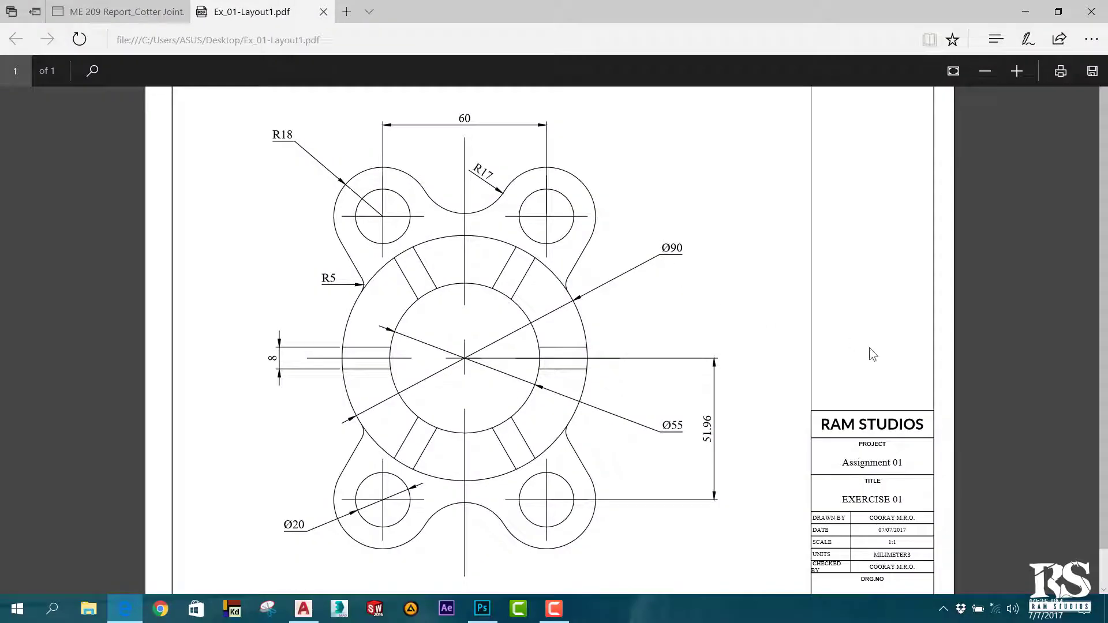
scroll(884, 388, "down", 1)
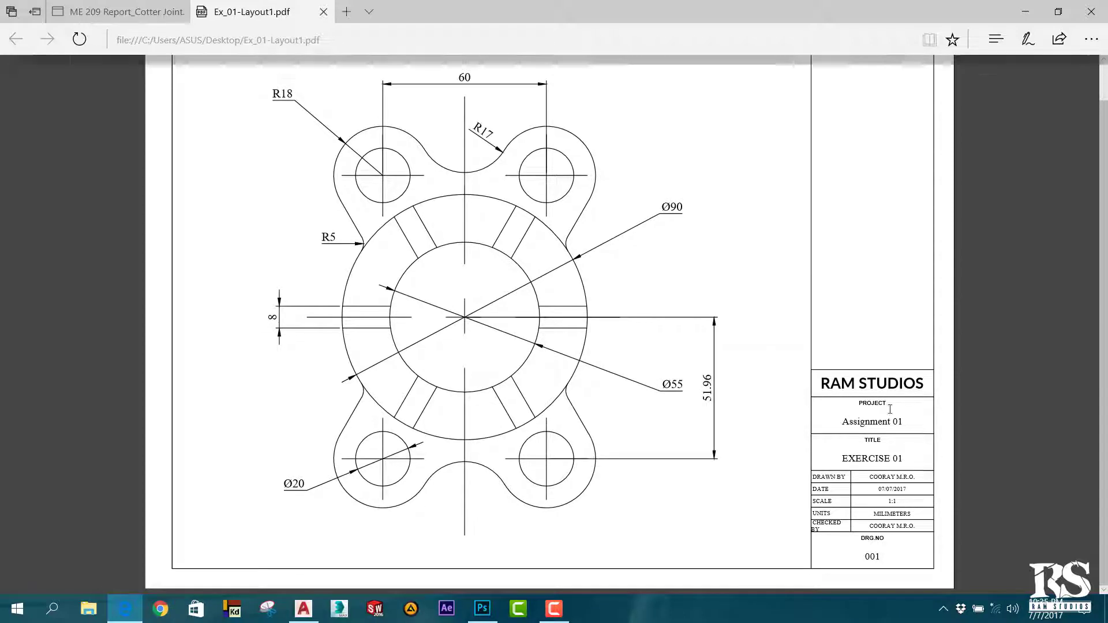
scroll(822, 556, "up", 1)
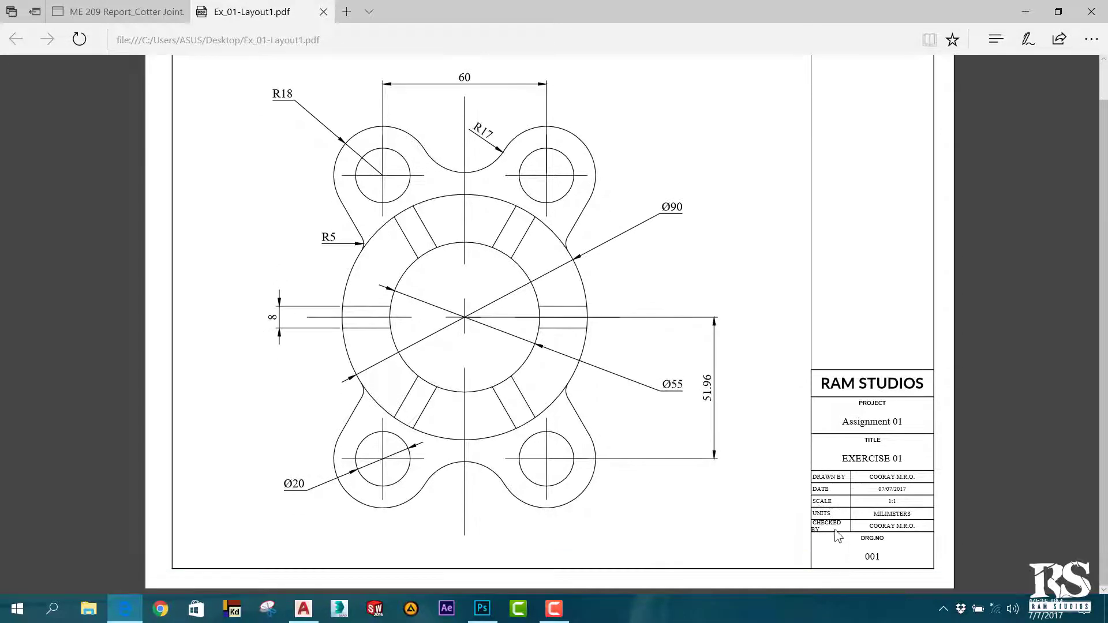
scroll(673, 300, "down", 1)
scroll(796, 450, "up", 1)
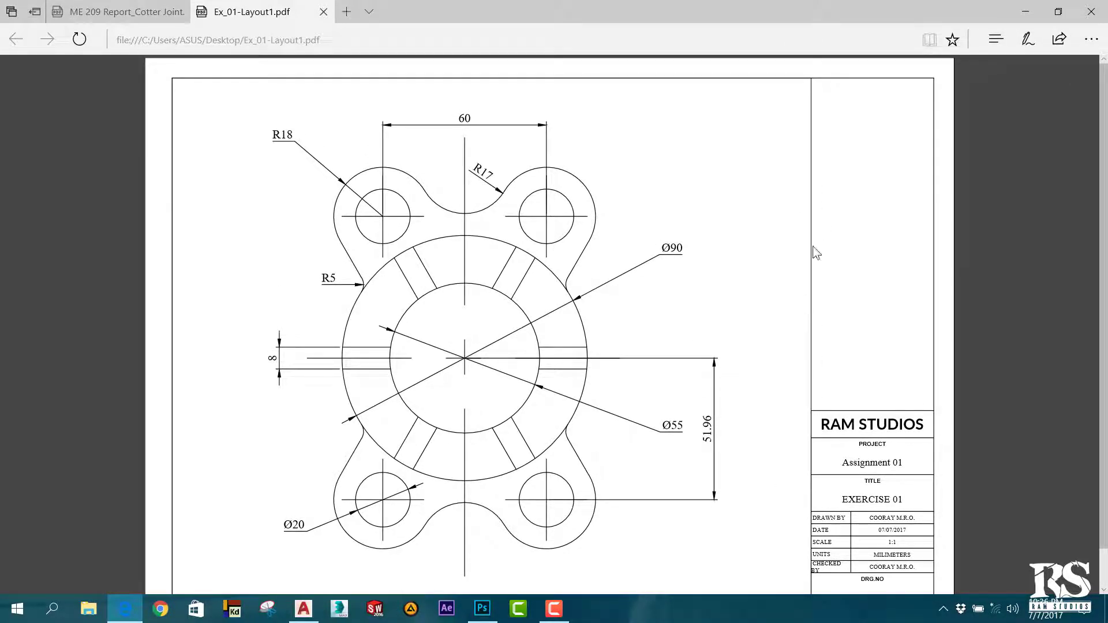
scroll(808, 289, "down", 1)
scroll(153, 188, "up", 1)
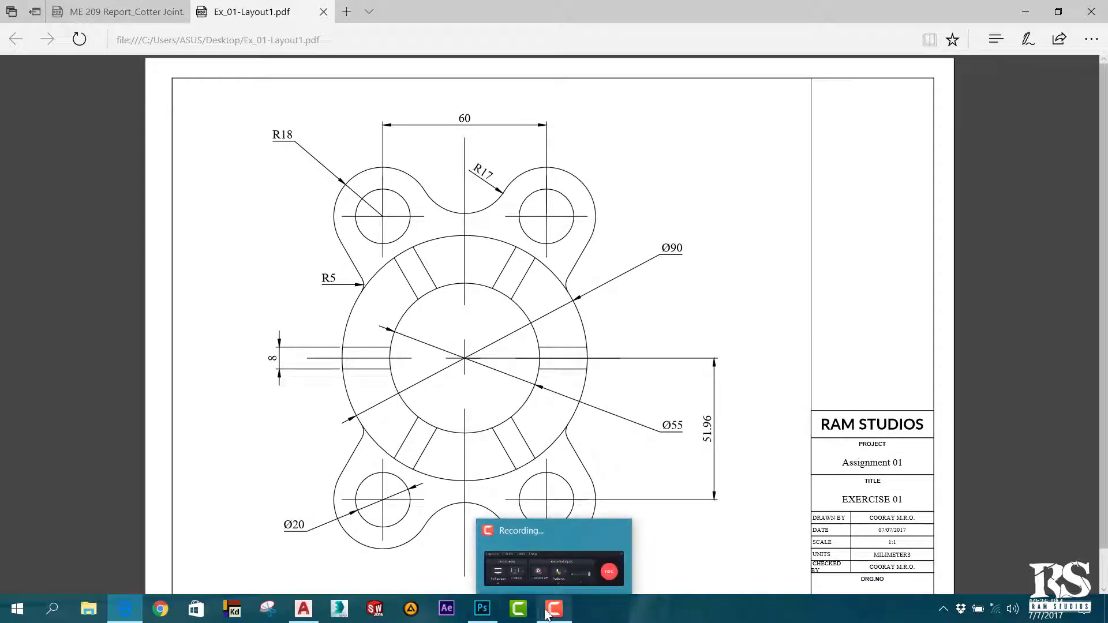
Step: Move the layout viewport onto the hidden Rough layer, then bring up Layout1's tab menu
left_click(311, 609)
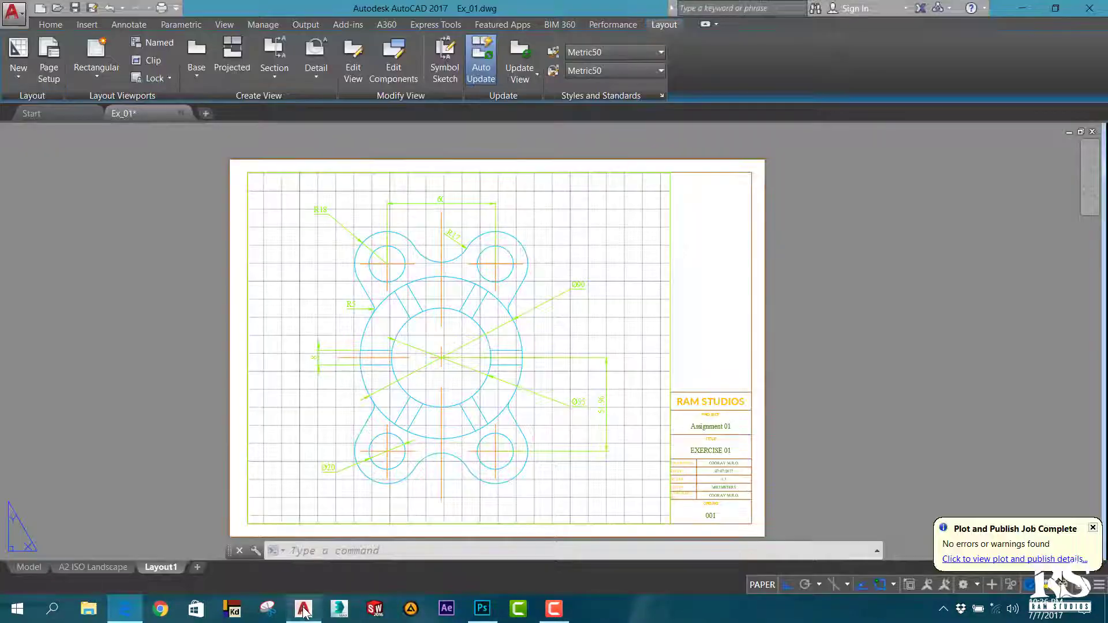
left_click(670, 227)
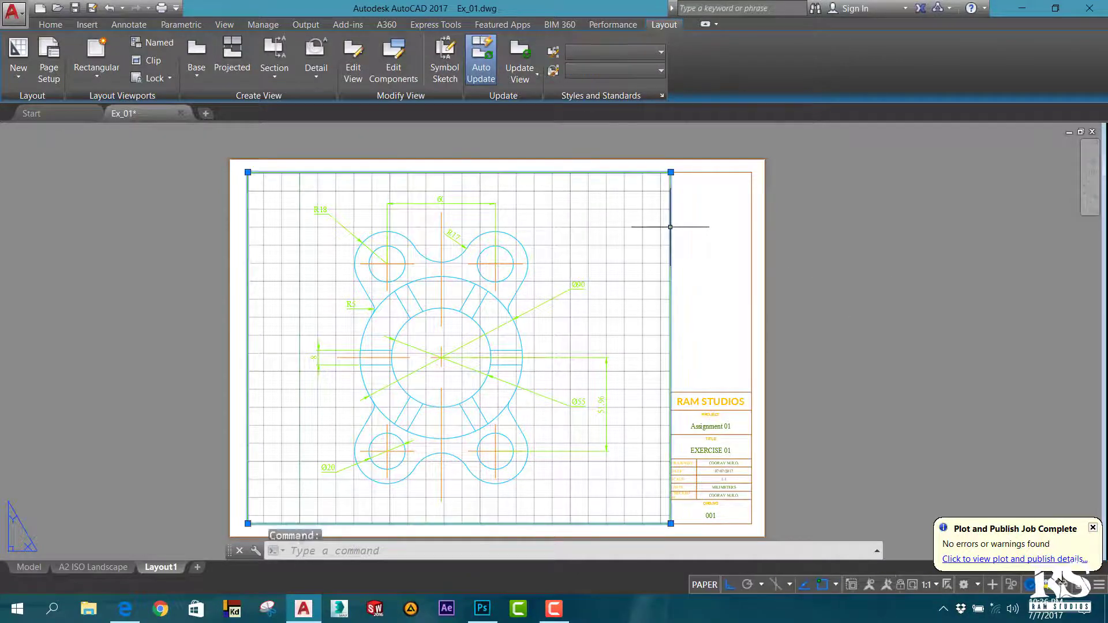
left_click(50, 24)
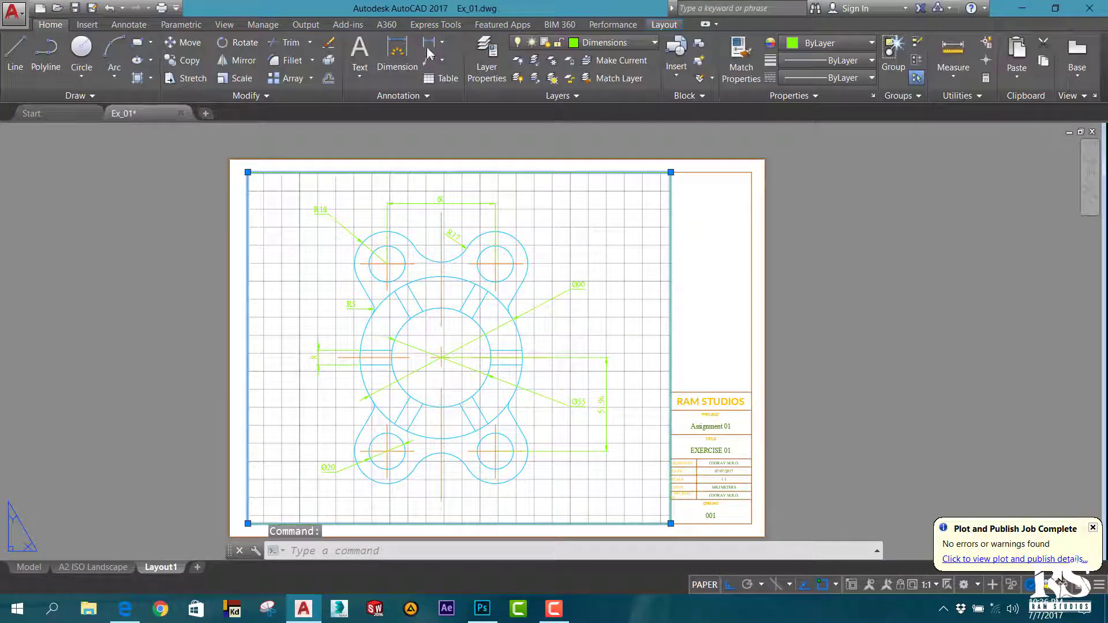
left_click(642, 43)
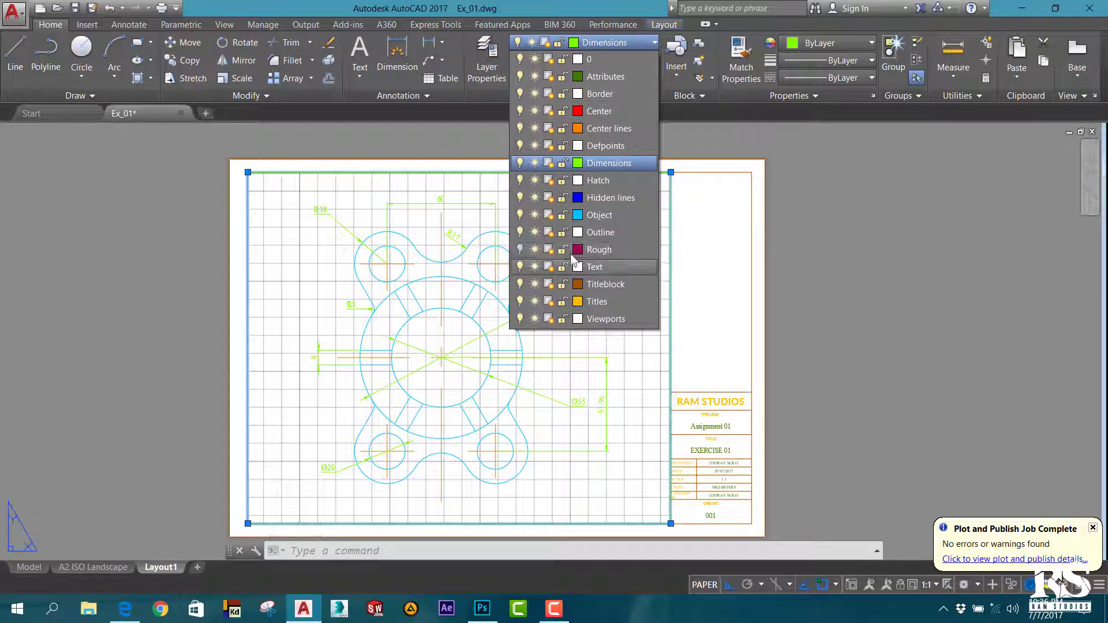
left_click(606, 250)
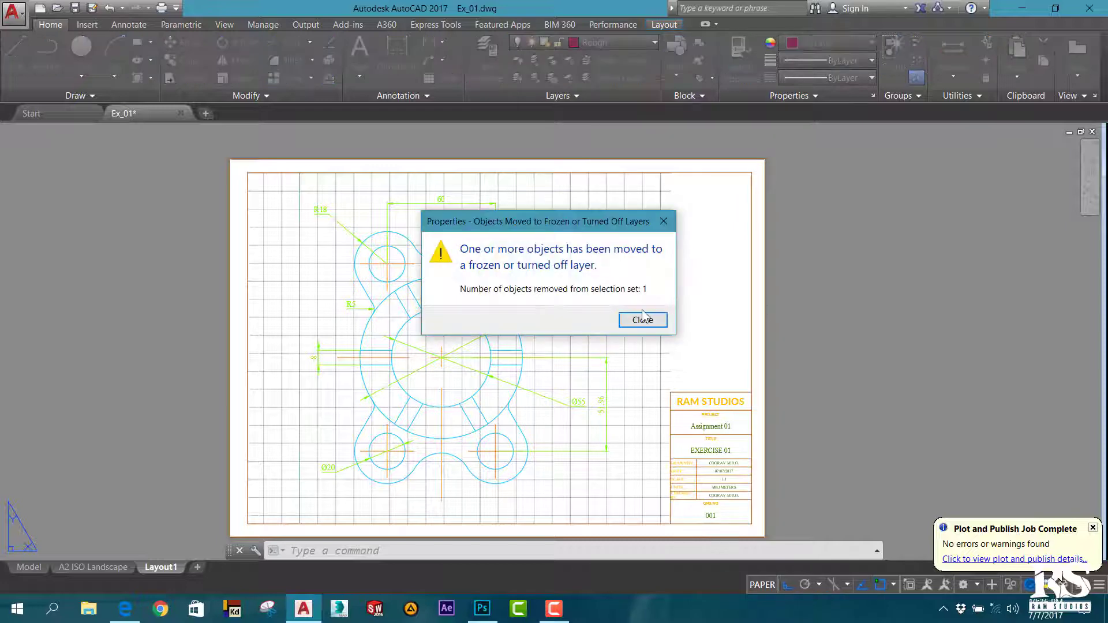
left_click(641, 317)
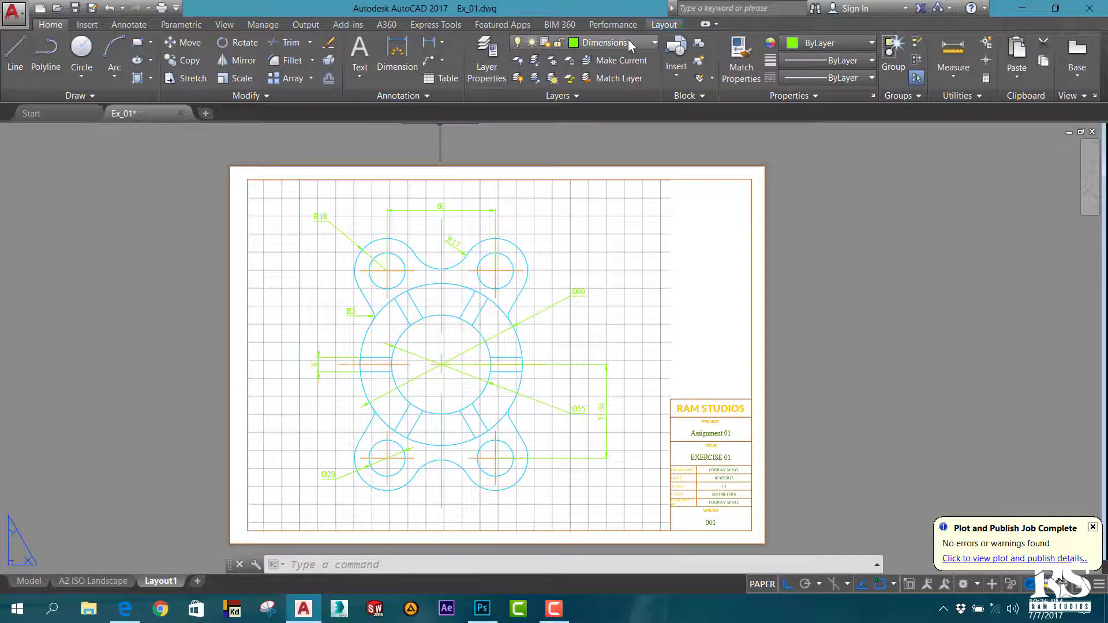
left_click(628, 39)
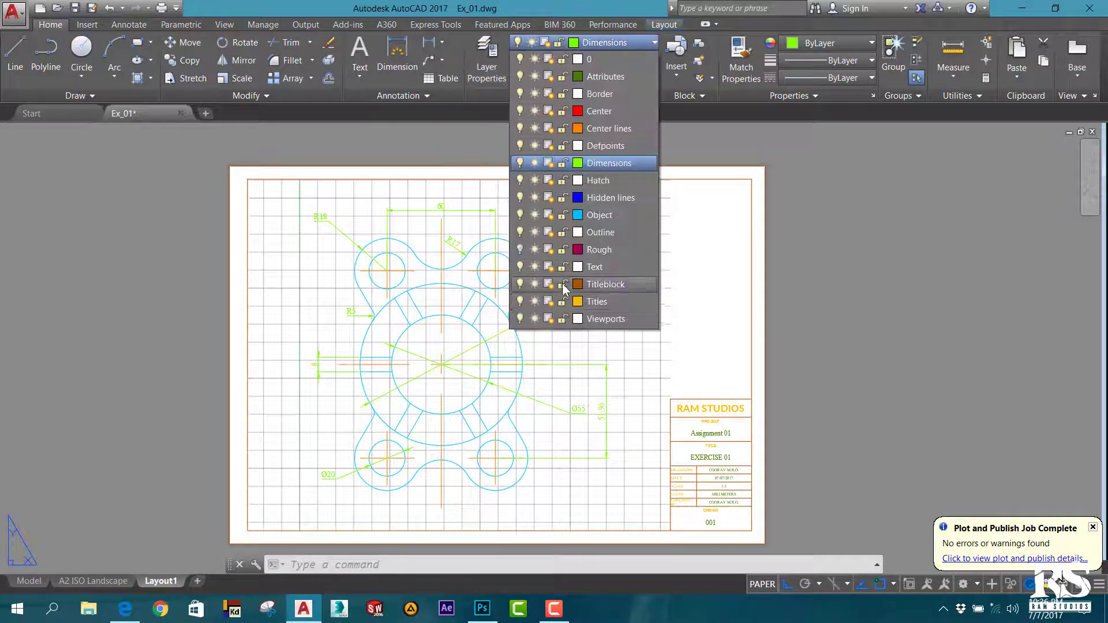
left_click(782, 260)
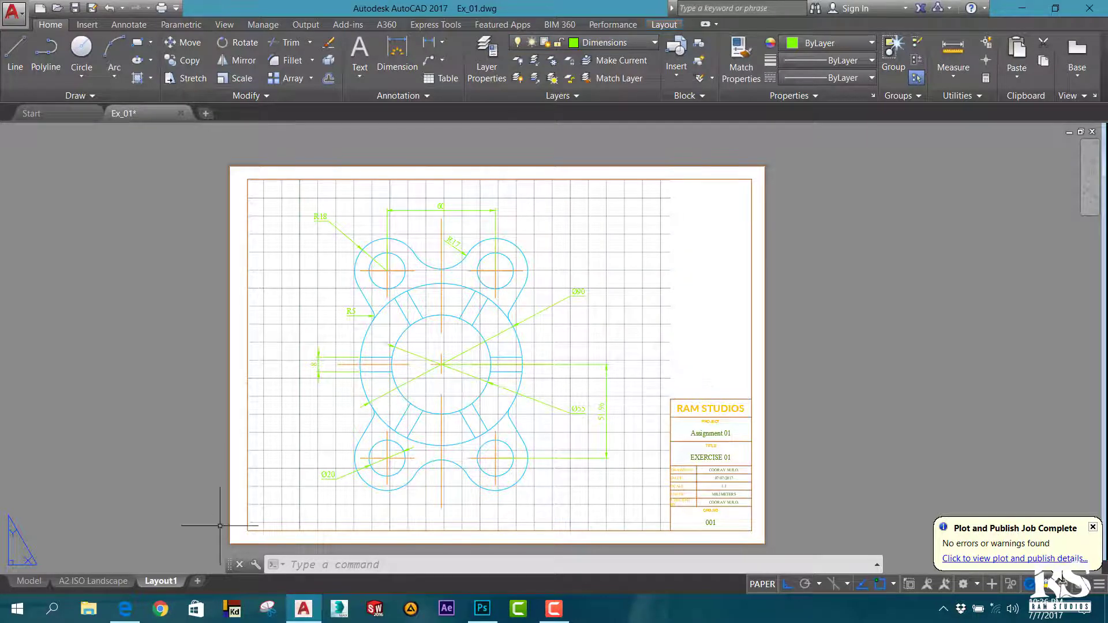
right_click(162, 582)
Step: Start another Layout1 plot; overwriting the in-use Ex_01-Layout1.pdf fails
left_click(206, 505)
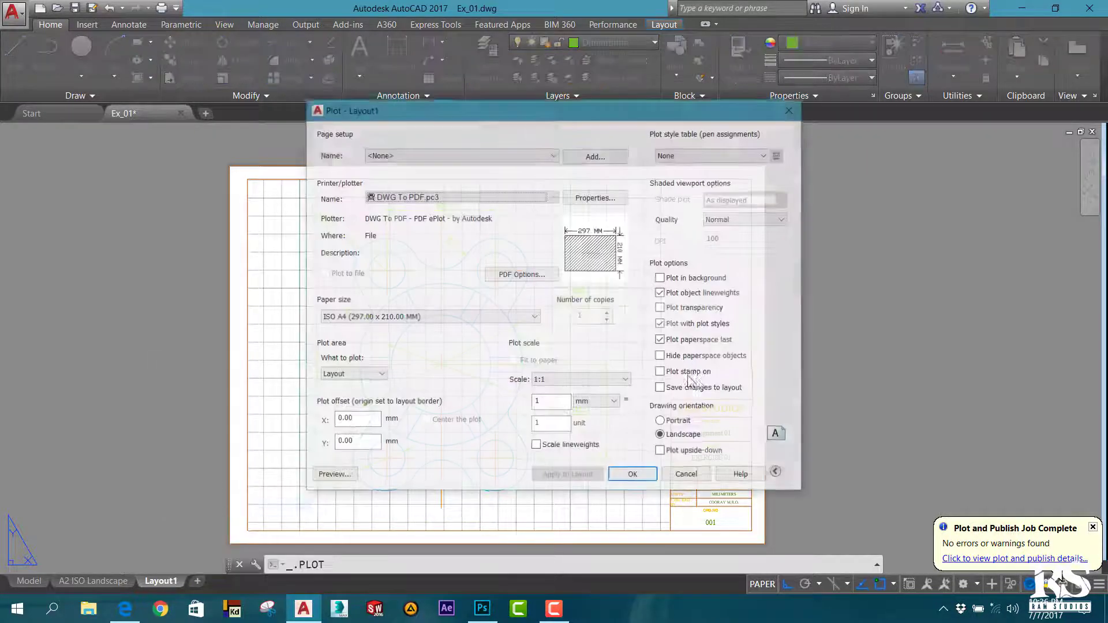
left_click(633, 474)
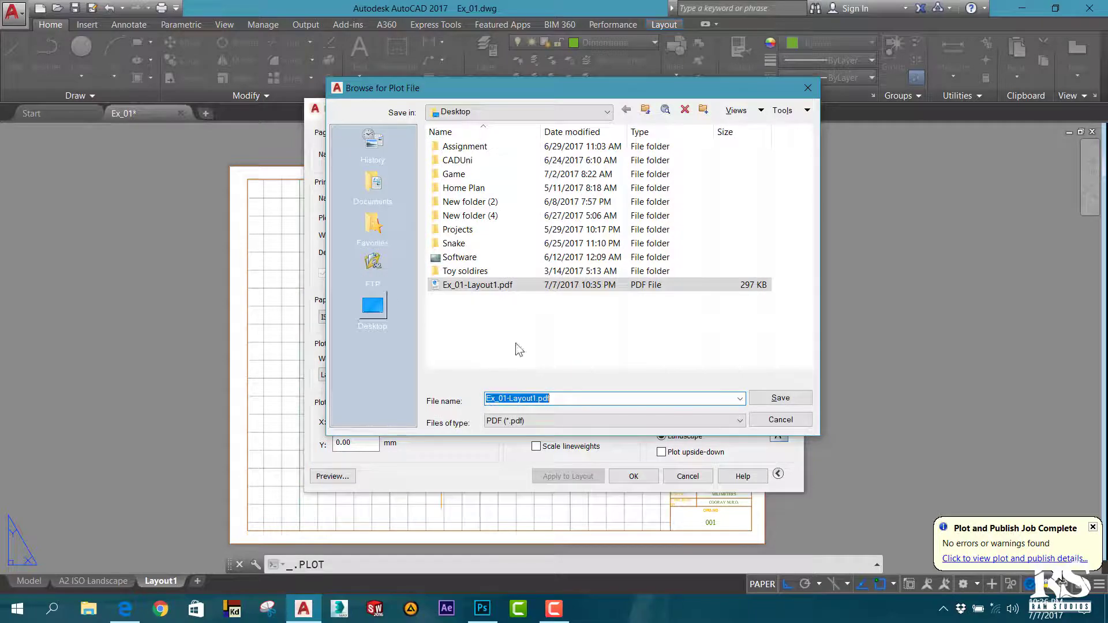
left_click(781, 400)
left_click(642, 340)
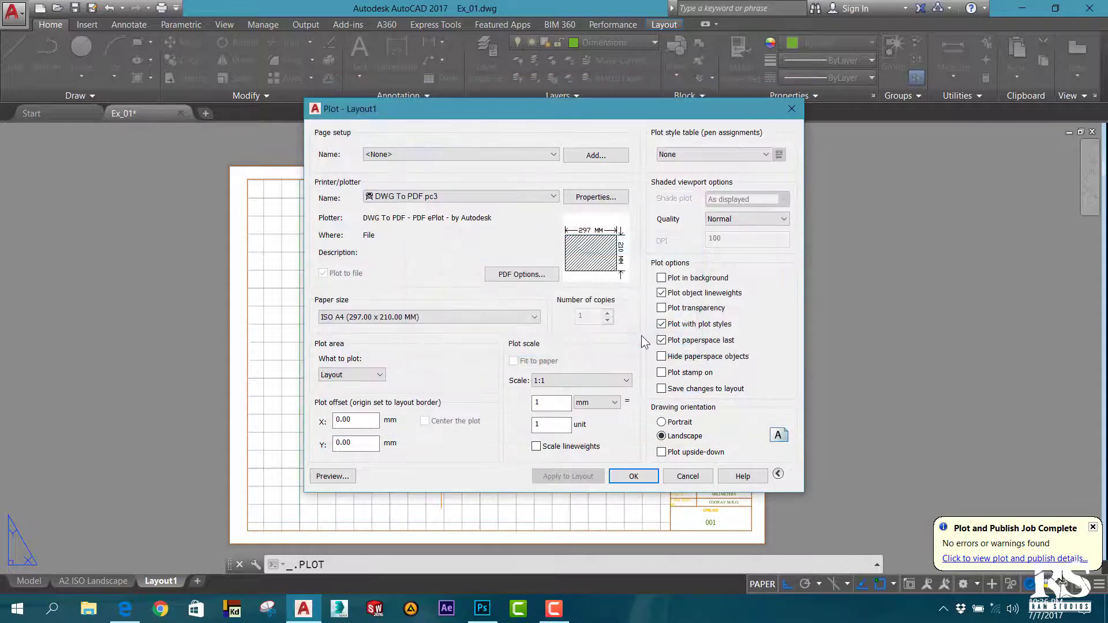
Step: Save the colour plot as ASF.pdf, close its preview, and return to AutoCAD
left_click(634, 476)
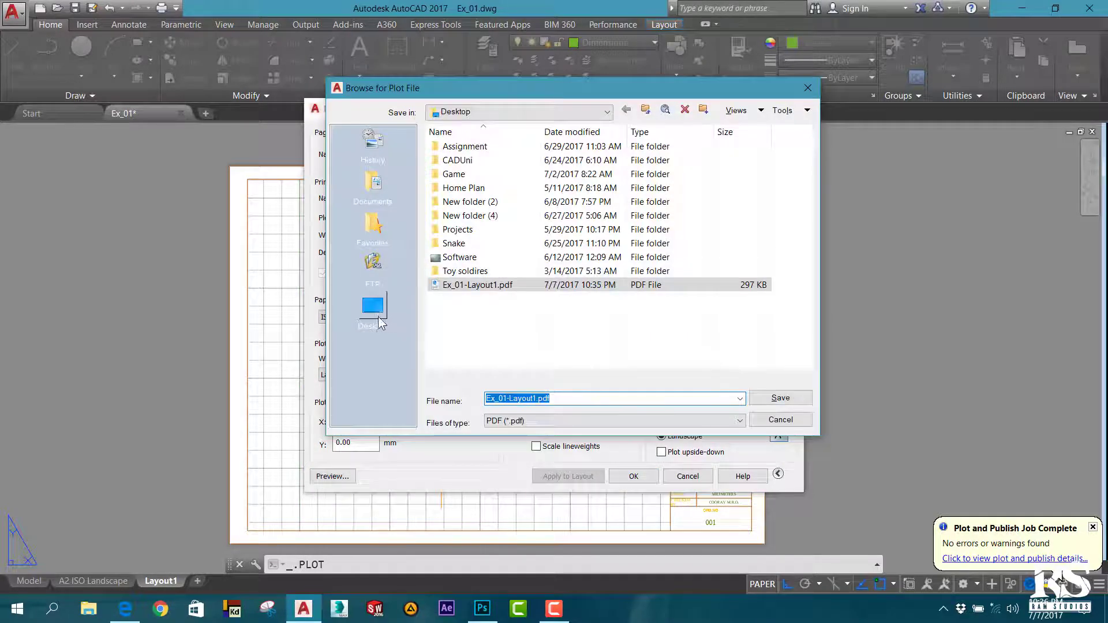
type("plot")
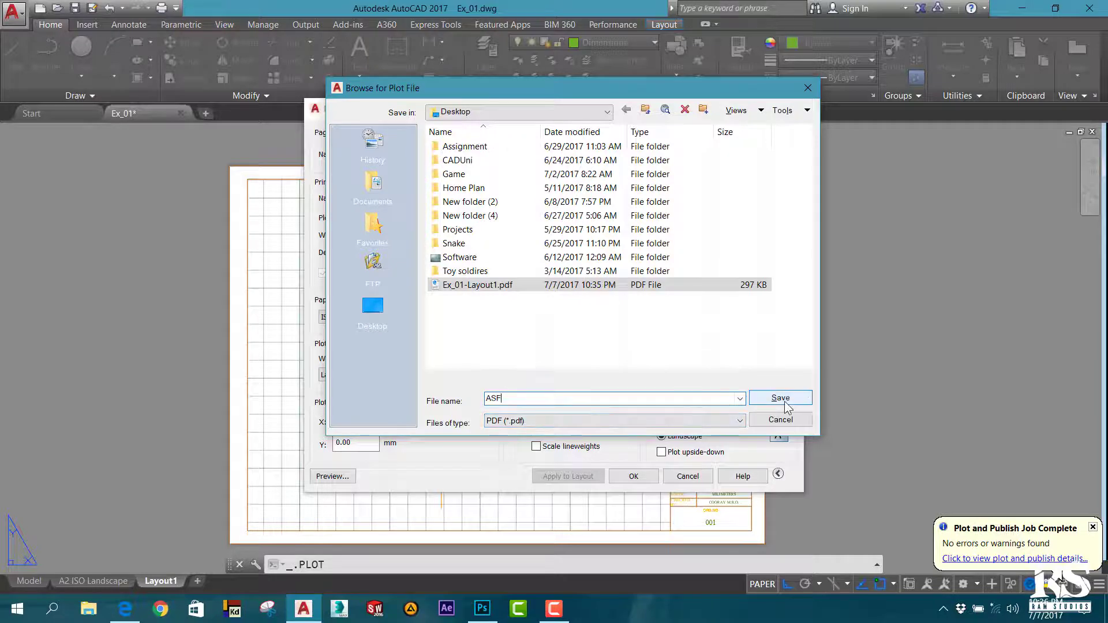
left_click(783, 400)
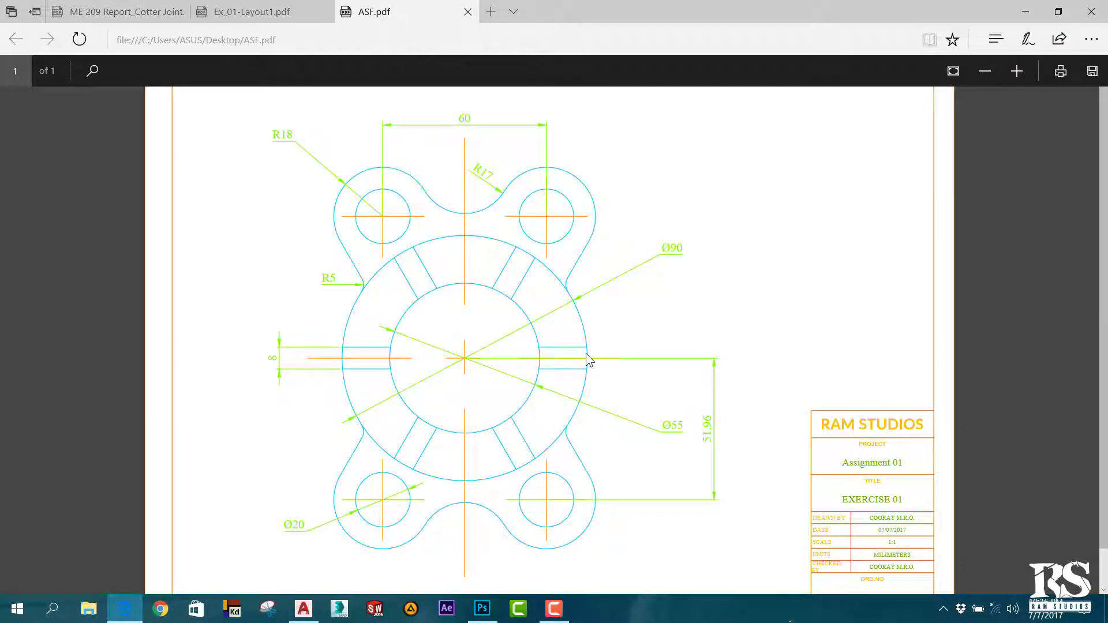
left_click(467, 12)
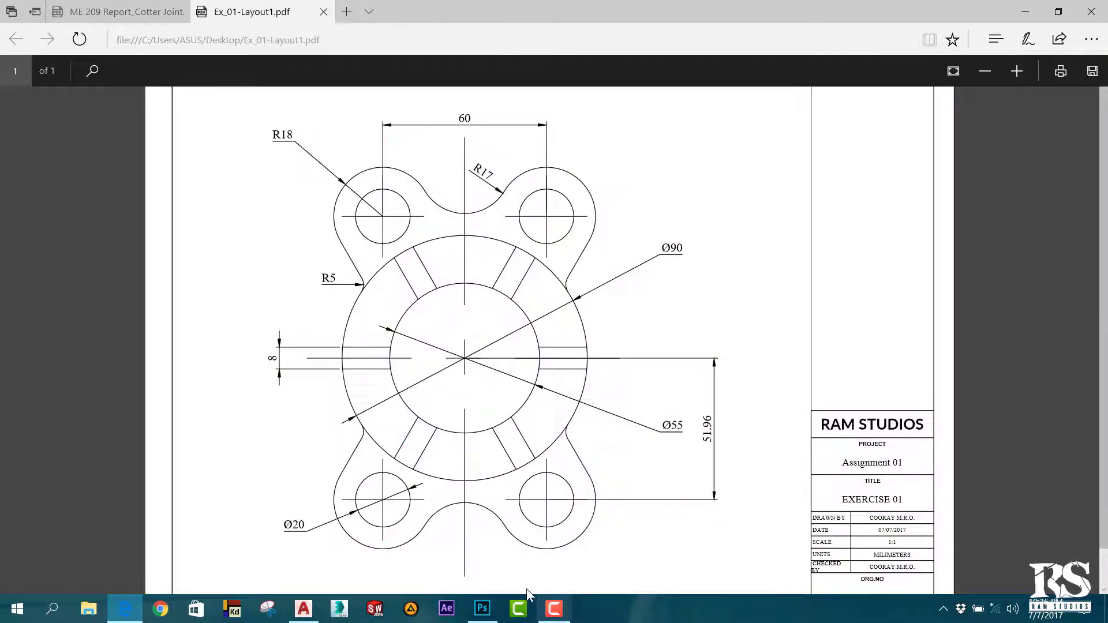
left_click(303, 608)
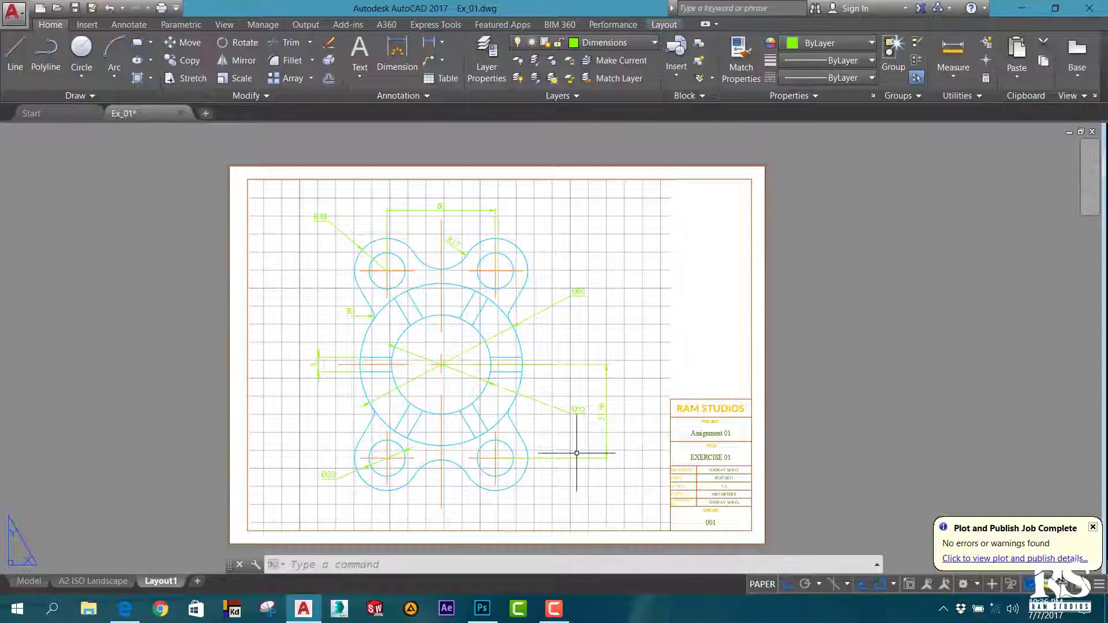
Step: Plot Layout1 with the monochrome.ctb style and save the PDF on the Desktop
right_click(154, 588)
left_click(193, 512)
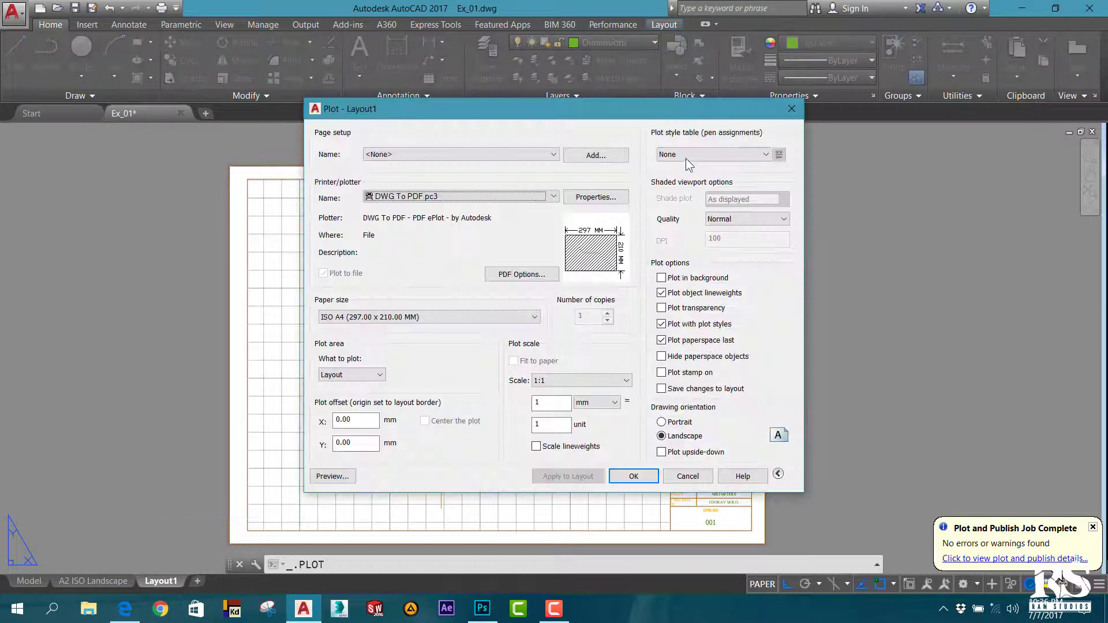
left_click(686, 157)
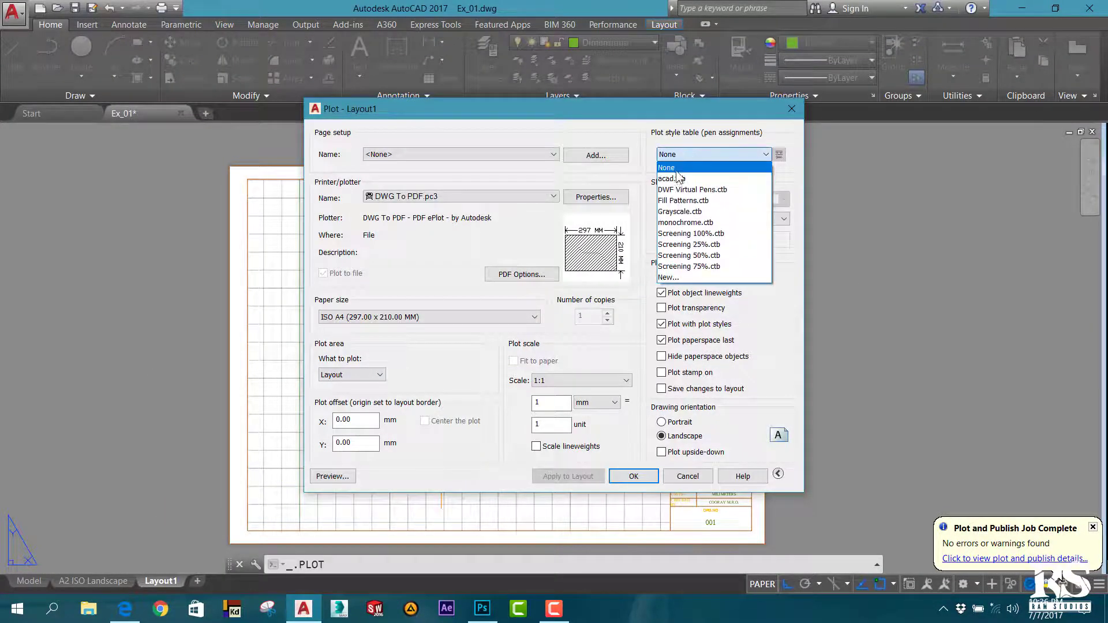
left_click(680, 223)
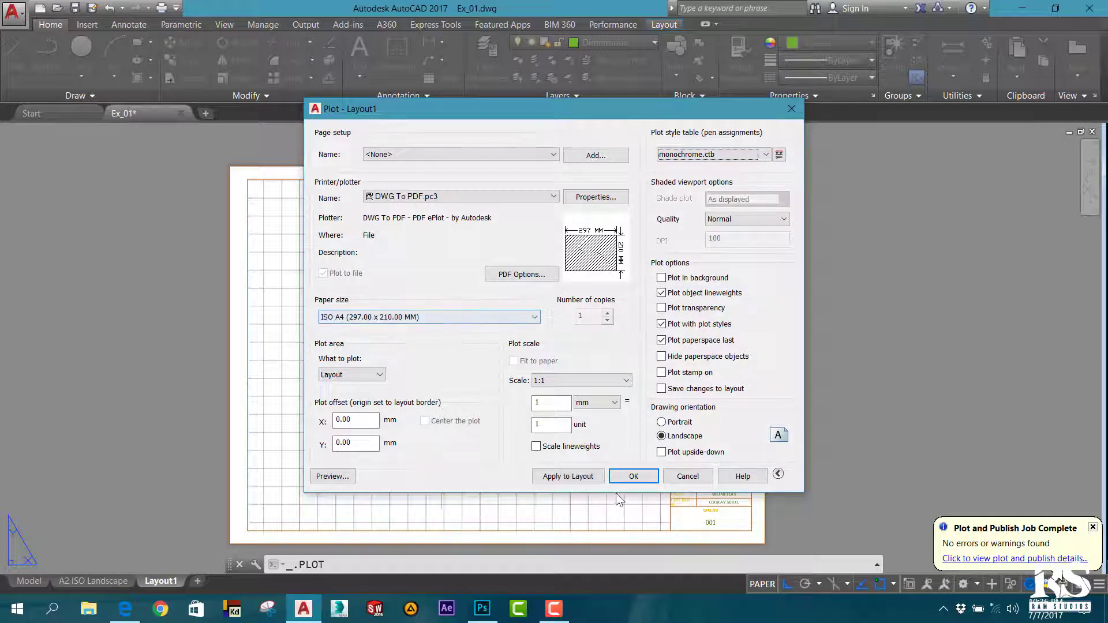
left_click(622, 476)
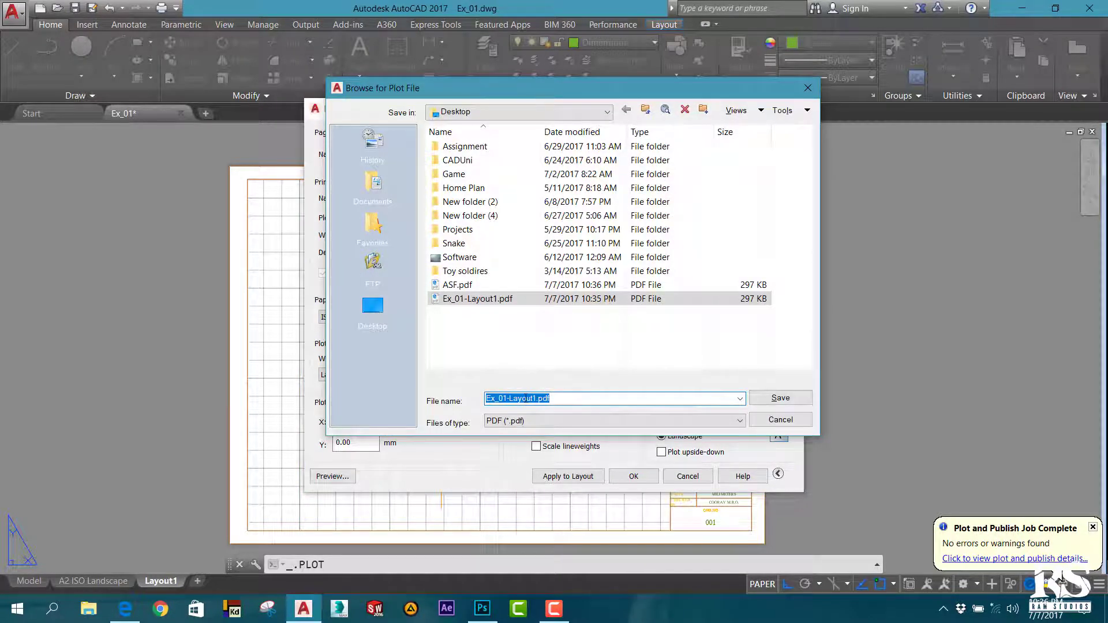
type("ASF")
left_click(784, 397)
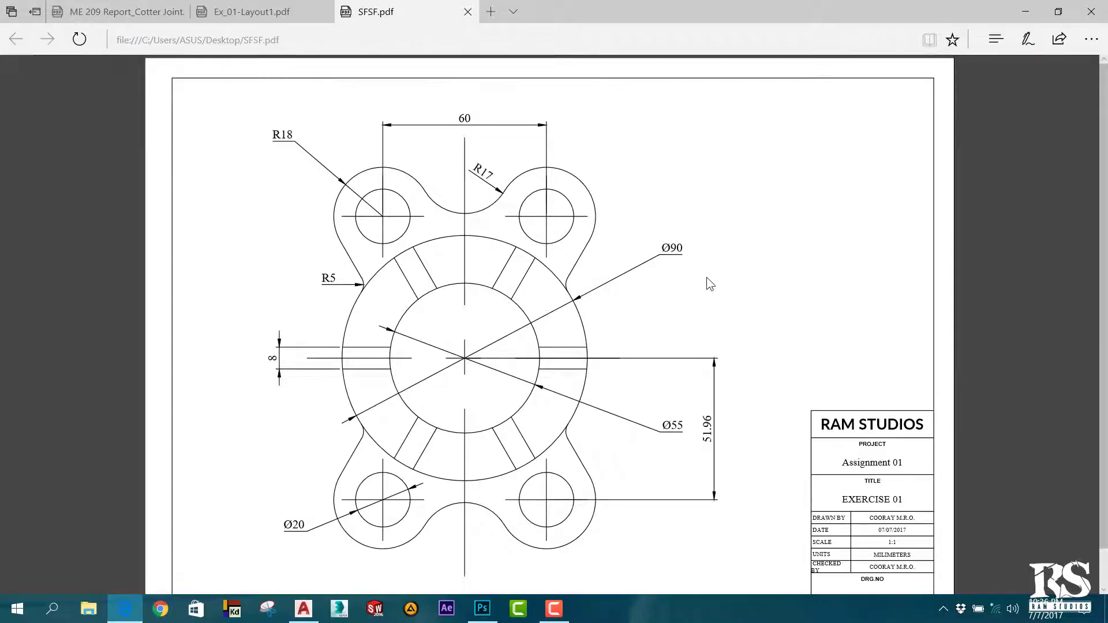
Step: Scroll through the black-and-white PDF in Edge, then switch back to AutoCAD
scroll(706, 277, "down", 1)
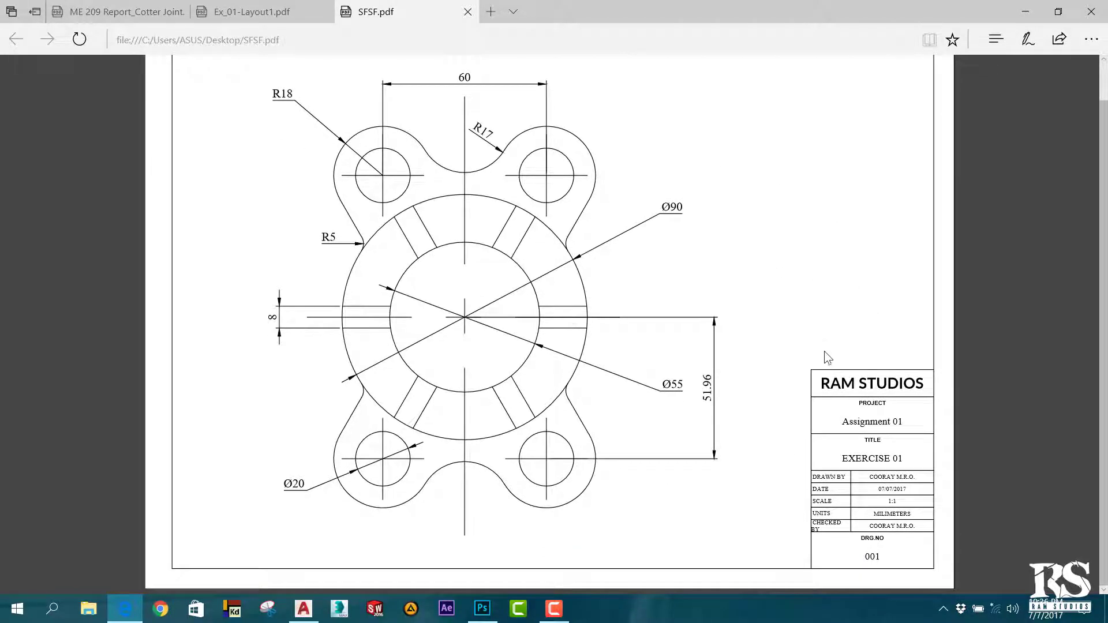
scroll(810, 167, "up", 1)
scroll(799, 205, "down", 1)
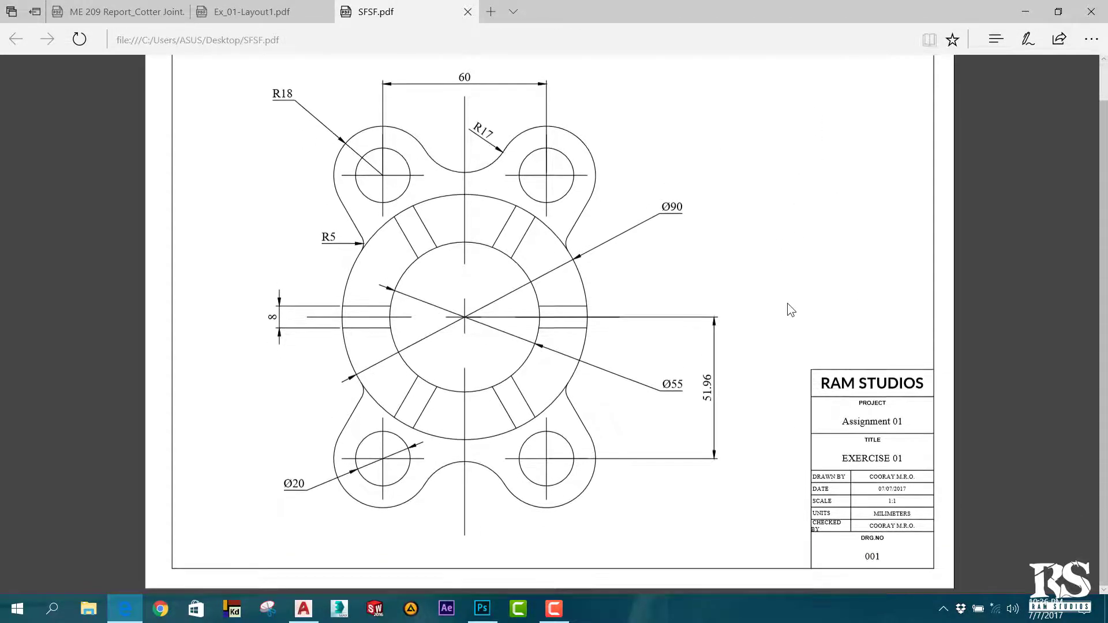
scroll(804, 210, "up", 1)
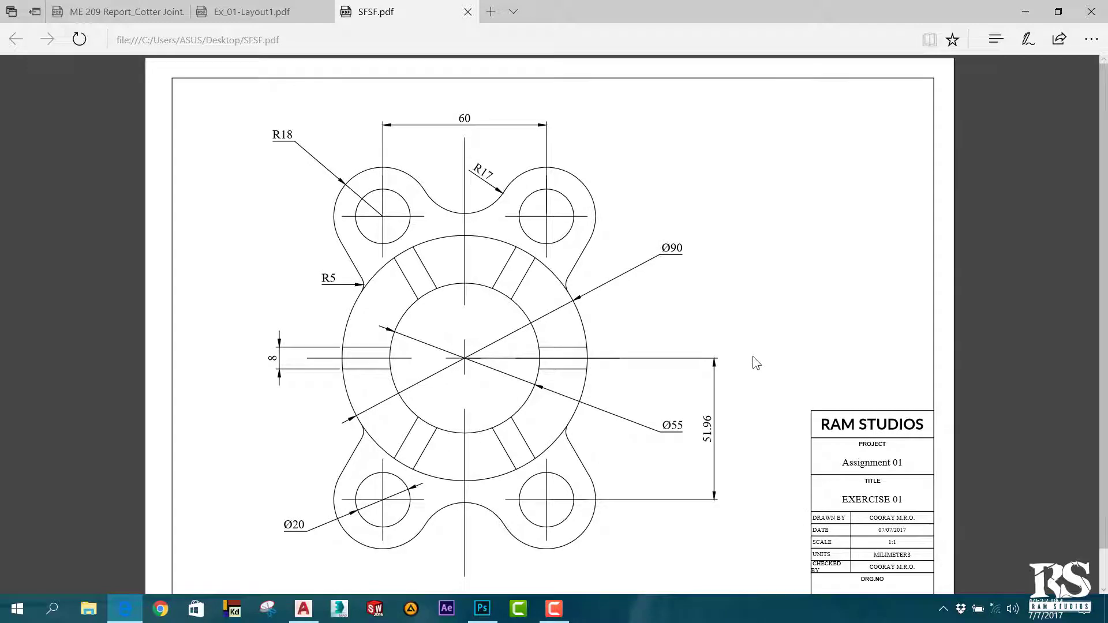
scroll(752, 355, "down", 1)
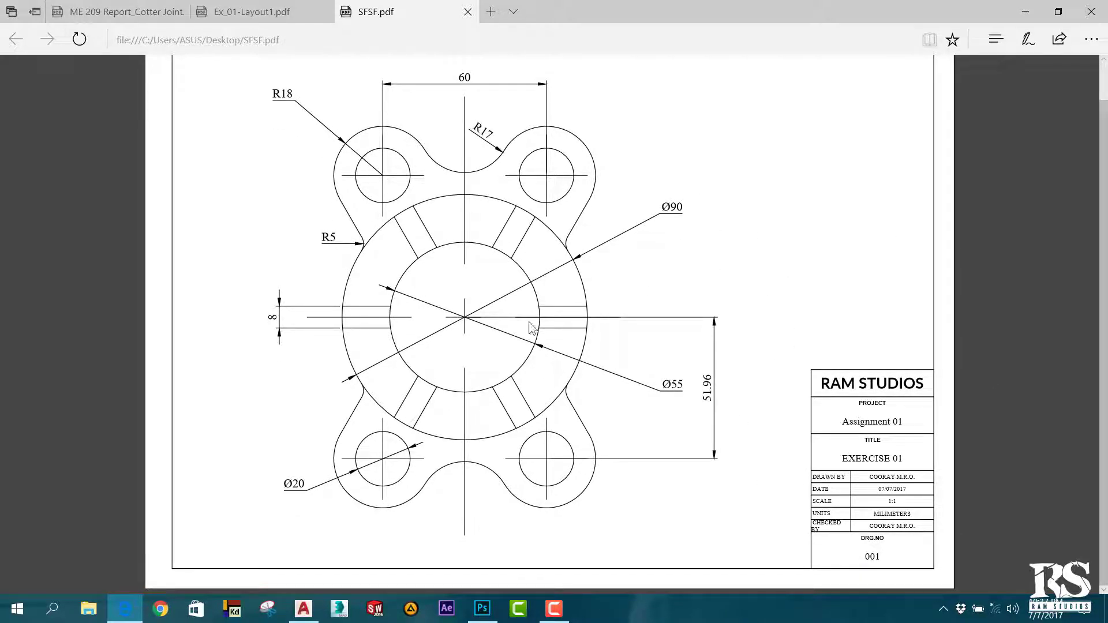
scroll(631, 328, "up", 1)
scroll(631, 328, "down", 1)
mouse_move(302, 608)
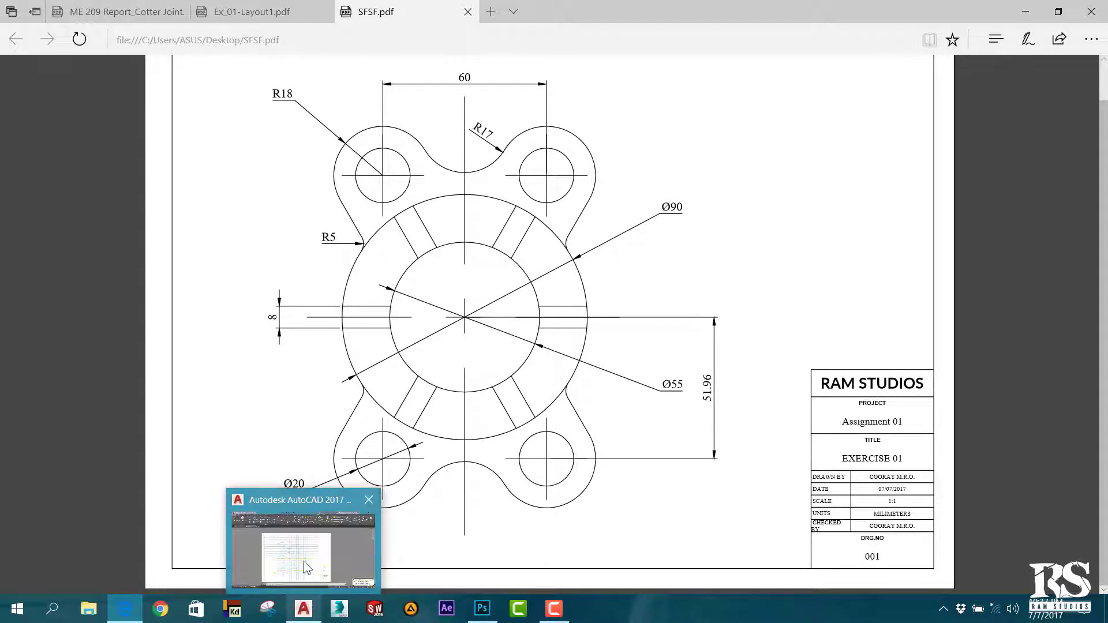
left_click(353, 552)
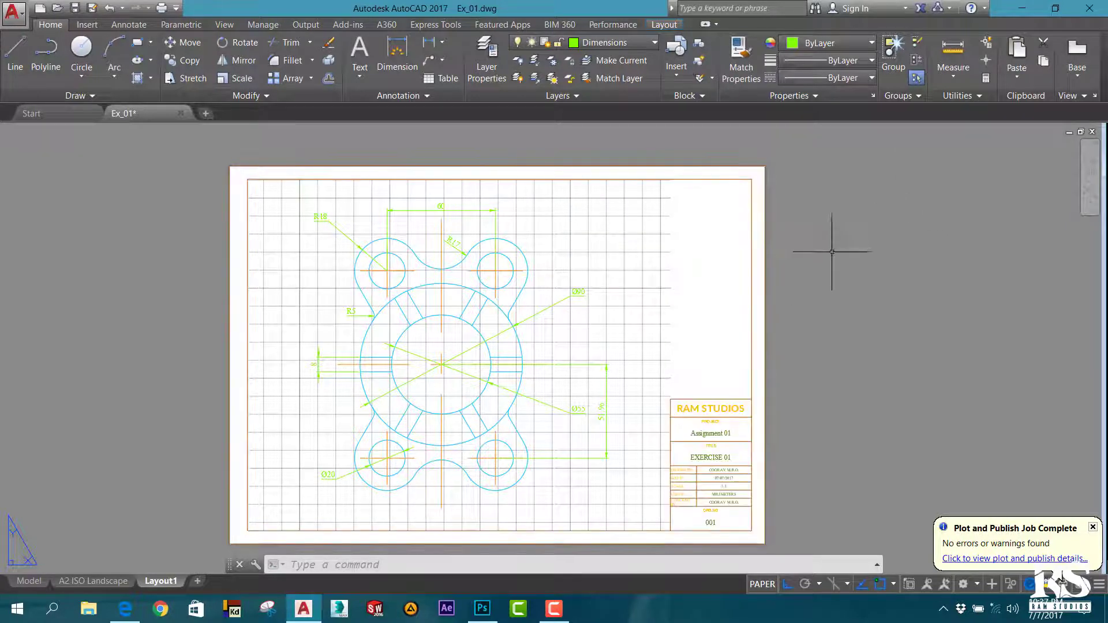
Step: Select the RAM Studios title block border and explode it
left_click(752, 215)
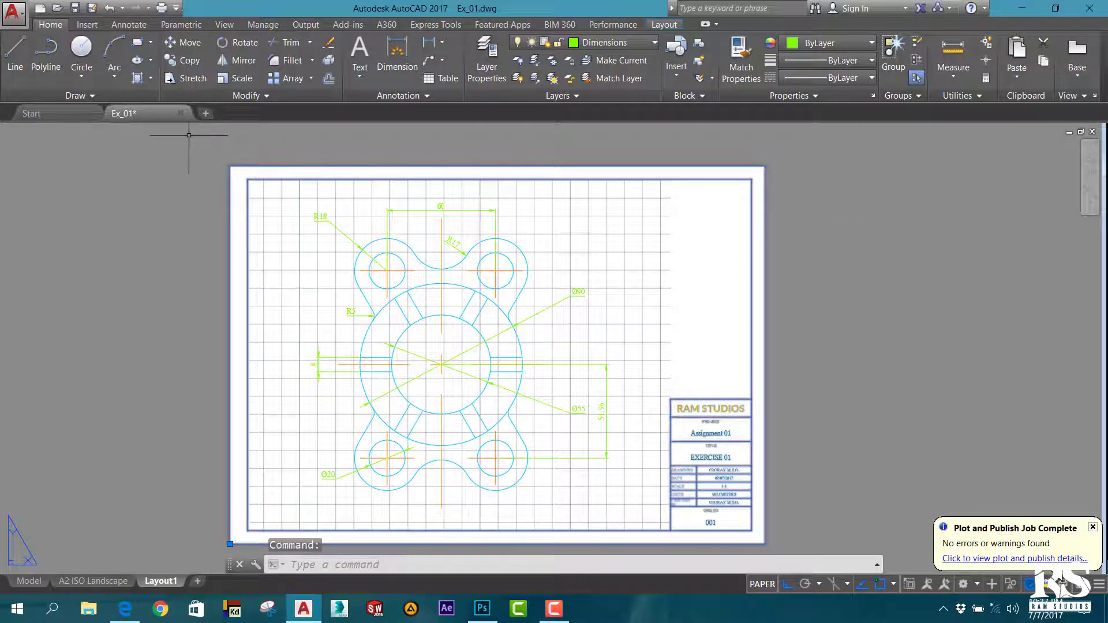
left_click(331, 58)
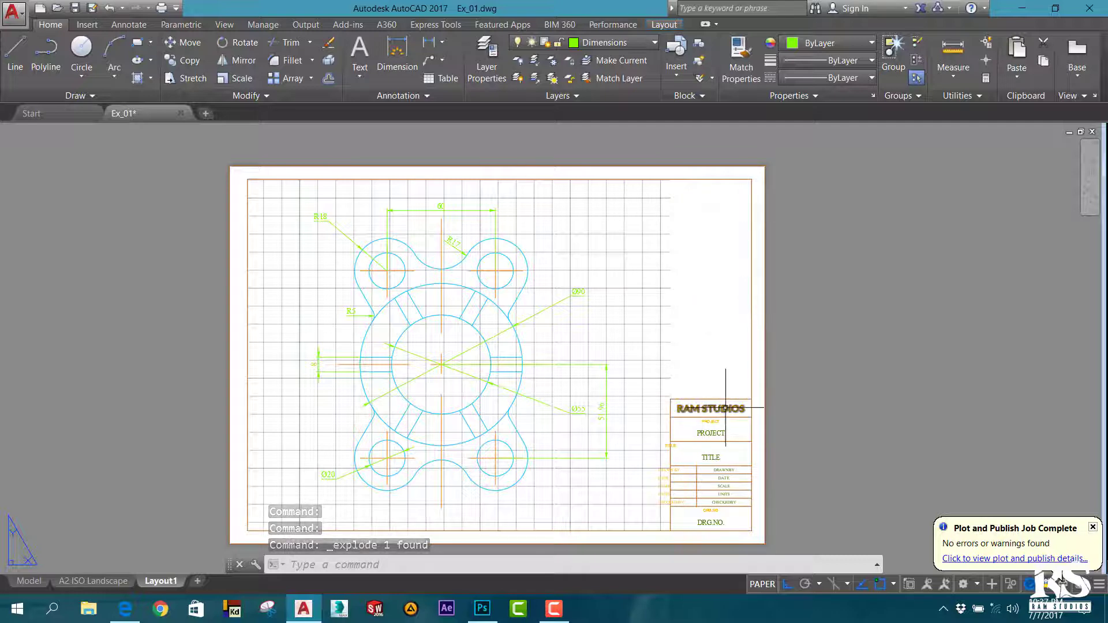
Step: Raise the DRAWN BY label's text height from 1.5 to 3 in the title block
scroll(709, 470, "down", 4)
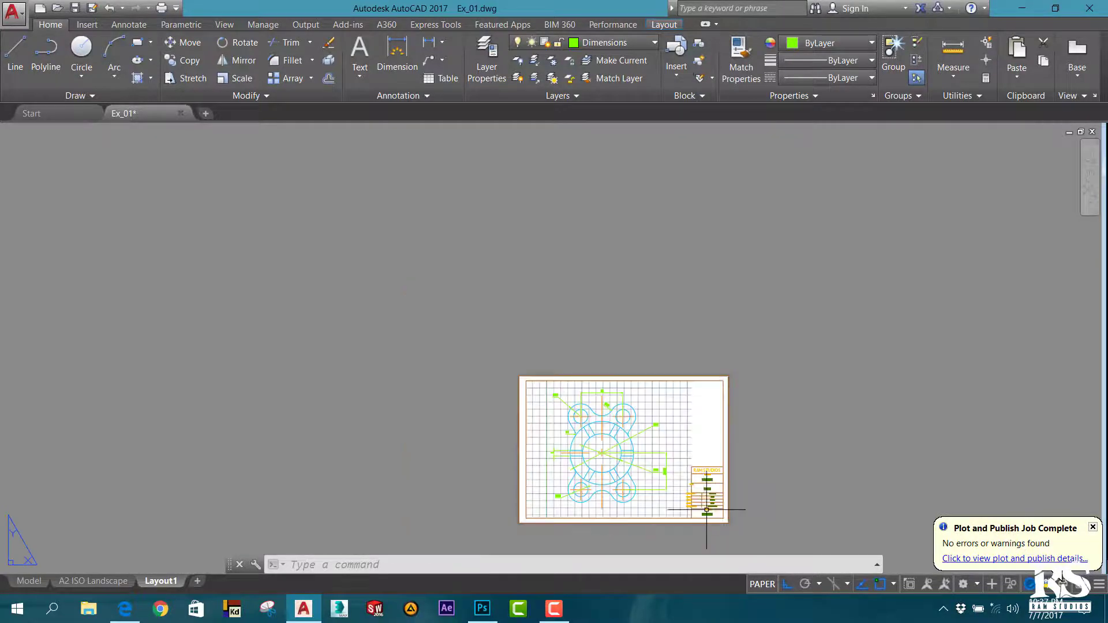
scroll(594, 425, "up", 8)
left_click(614, 410)
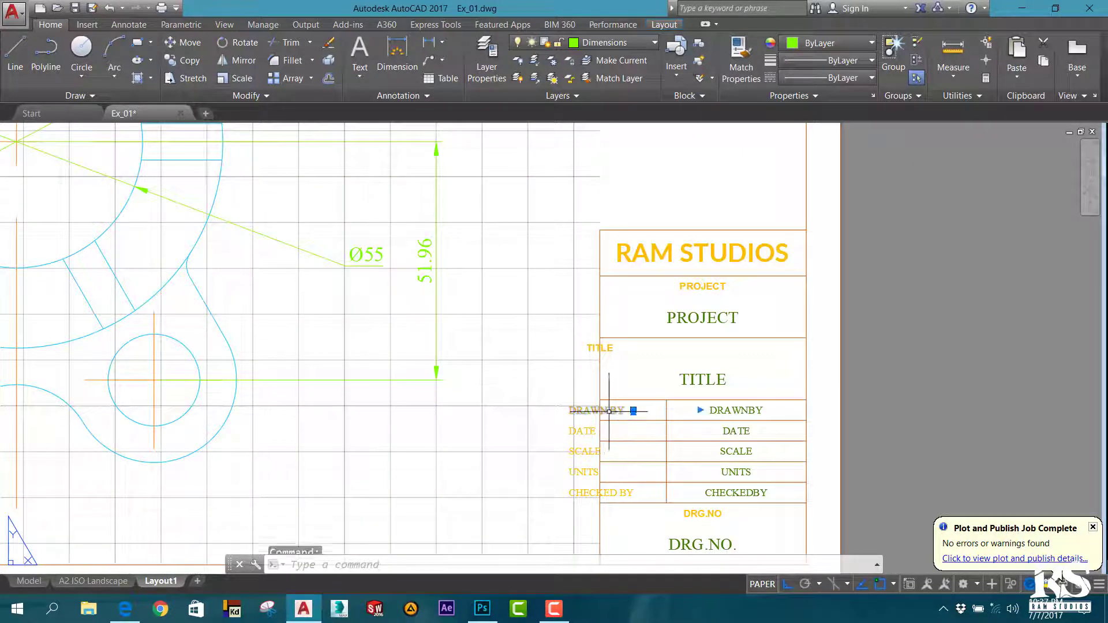
double_click(615, 410)
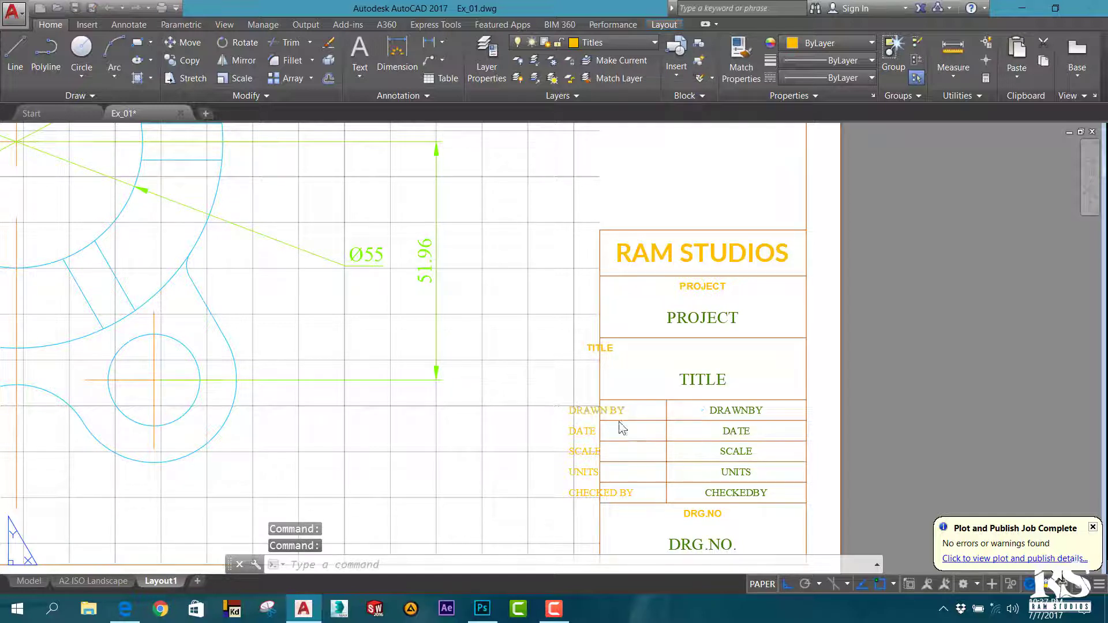
left_click_drag(678, 413, 485, 424)
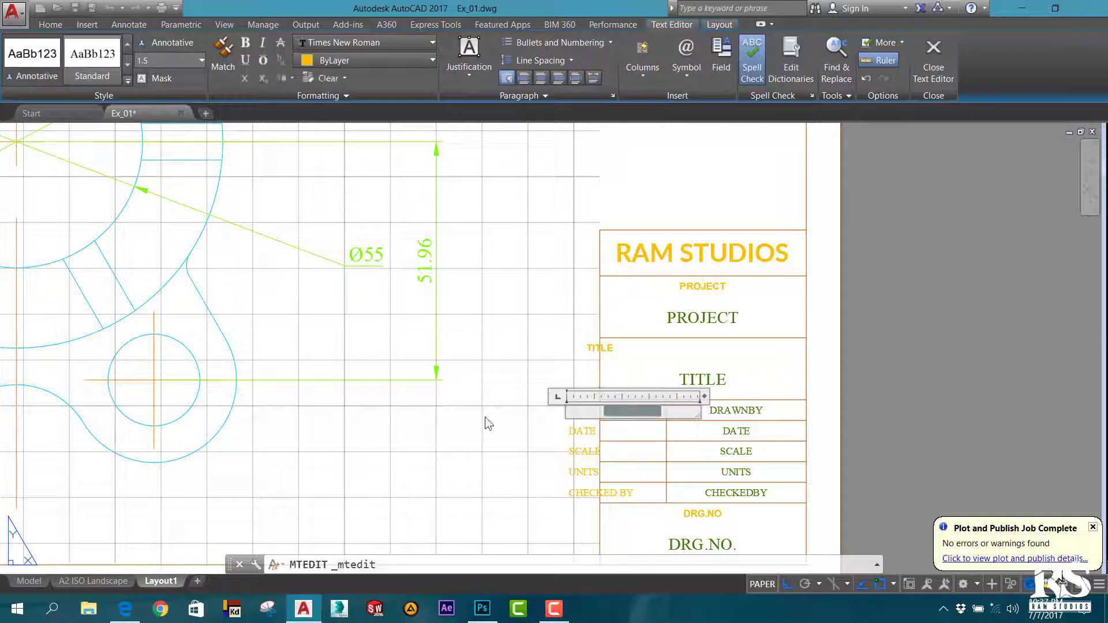
left_click(201, 60)
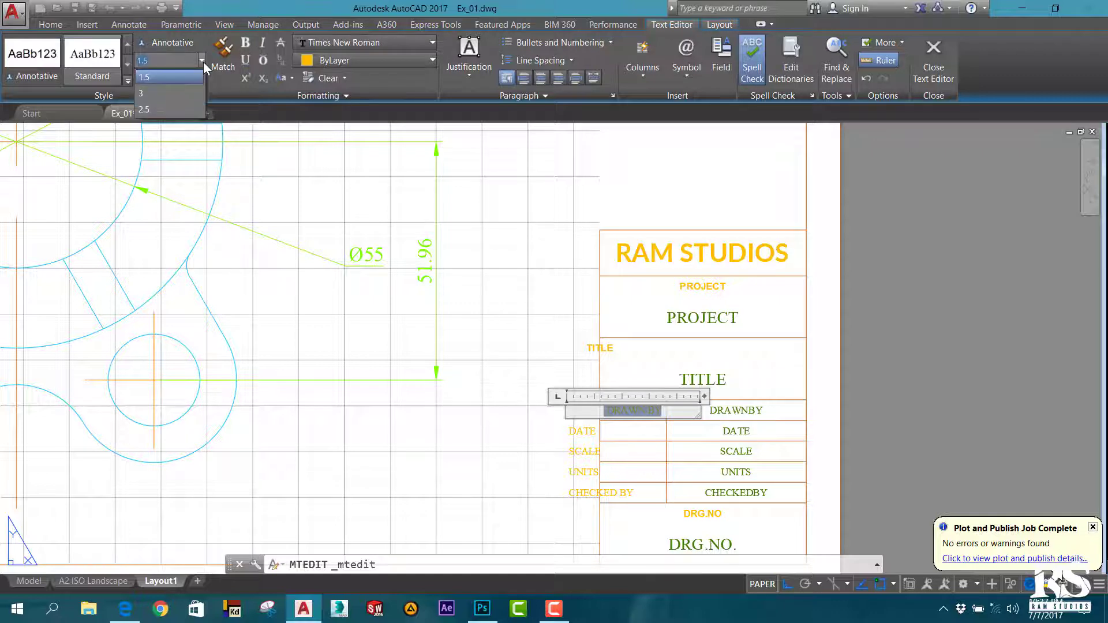
left_click(159, 101)
left_click(881, 379)
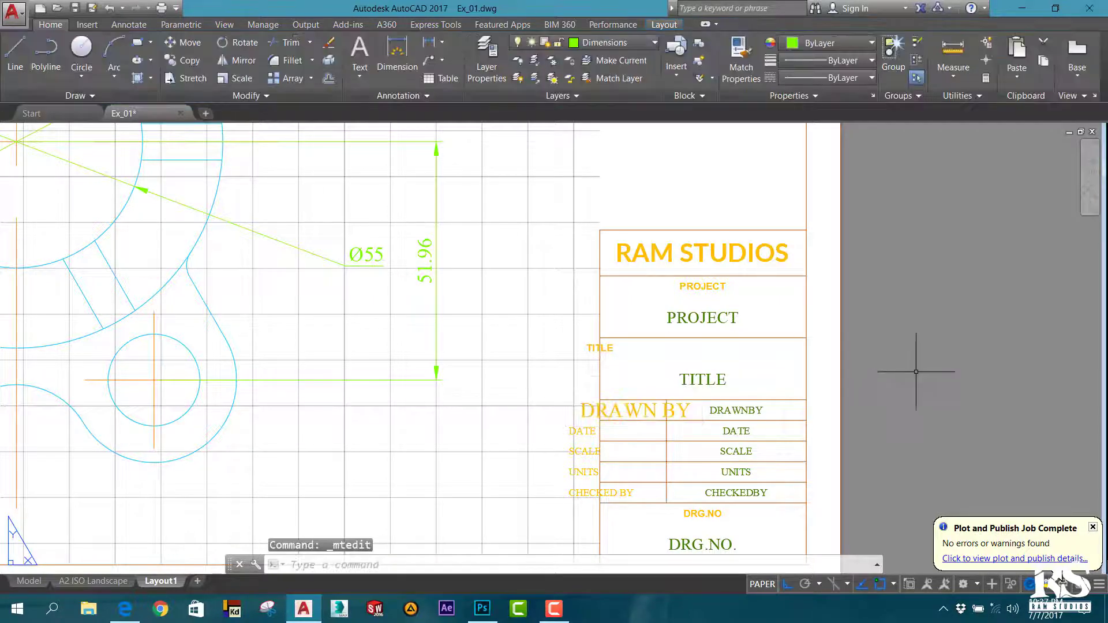
scroll(605, 260, "up", 1)
scroll(612, 276, "down", 2)
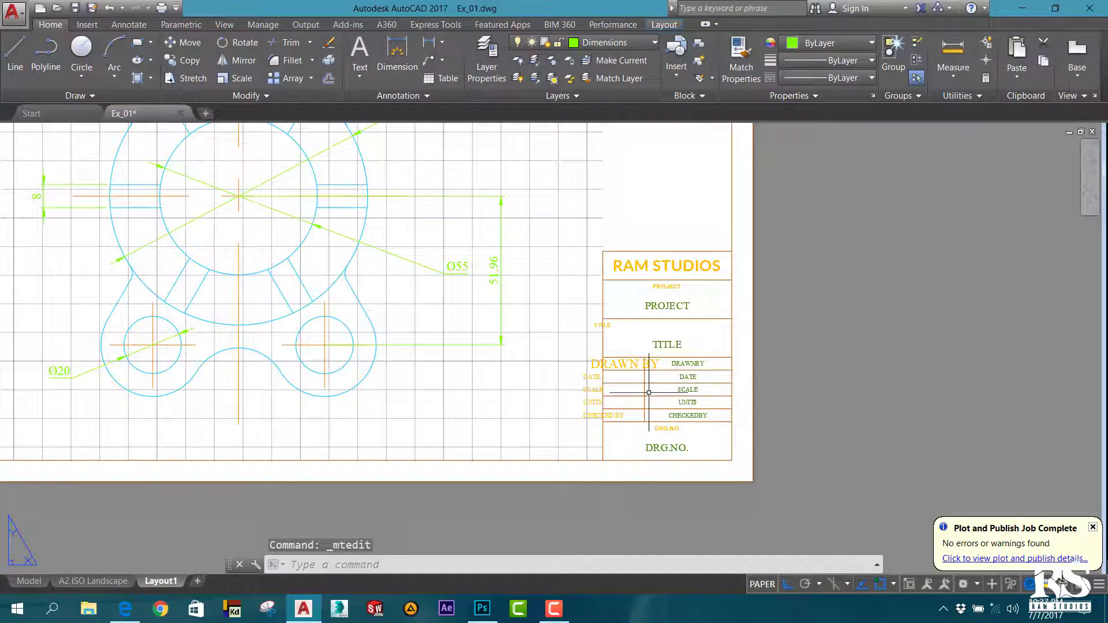
scroll(652, 416, "down", 2)
scroll(645, 385, "up", 1)
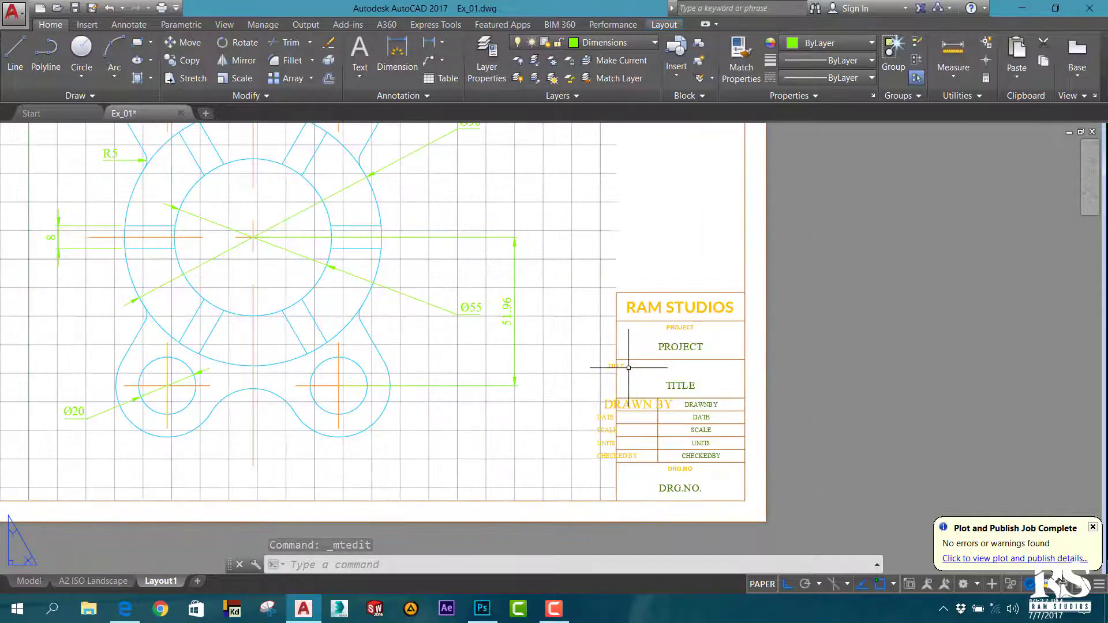
scroll(582, 300, "down", 1)
scroll(559, 304, "down", 1)
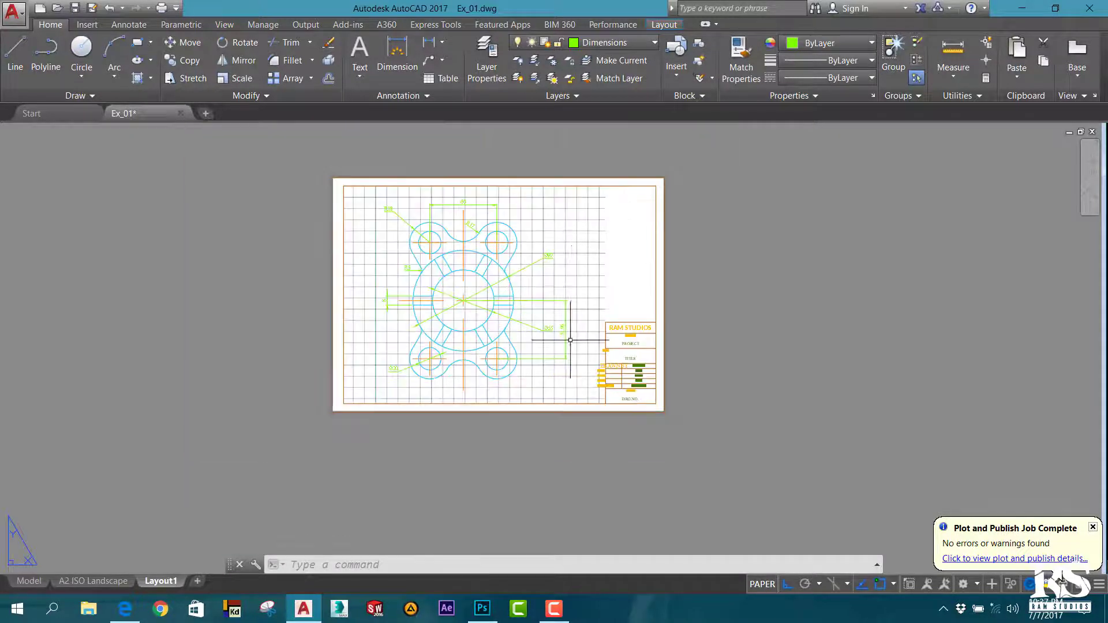
scroll(565, 249, "up", 1)
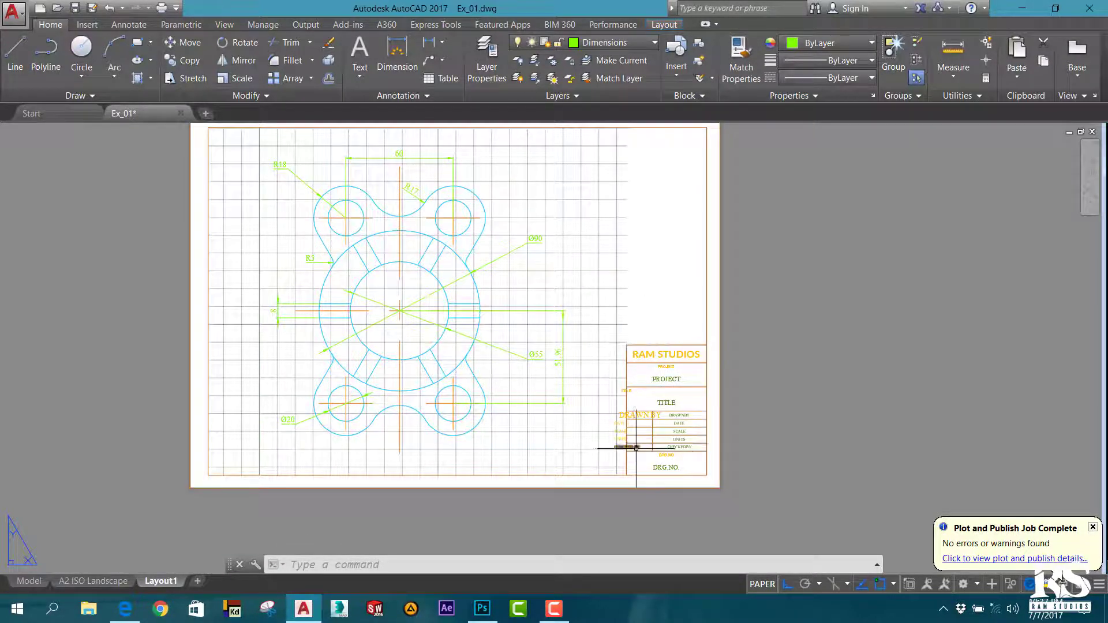
scroll(645, 429, "up", 1)
scroll(651, 442, "down", 2)
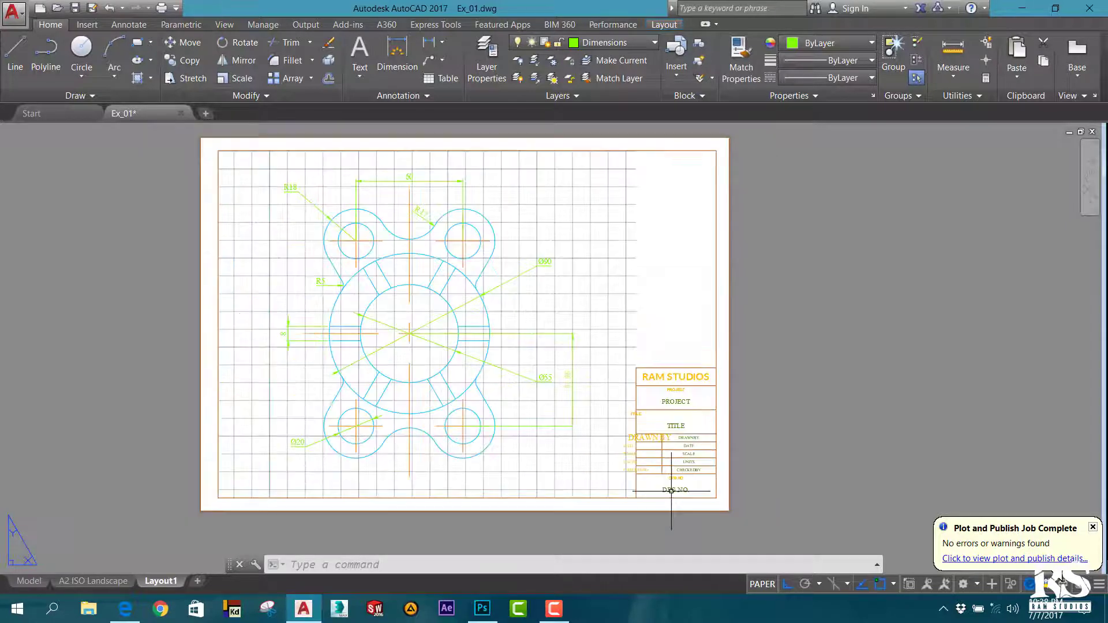
scroll(669, 490, "down", 2)
scroll(672, 493, "up", 2)
scroll(781, 428, "down", 1)
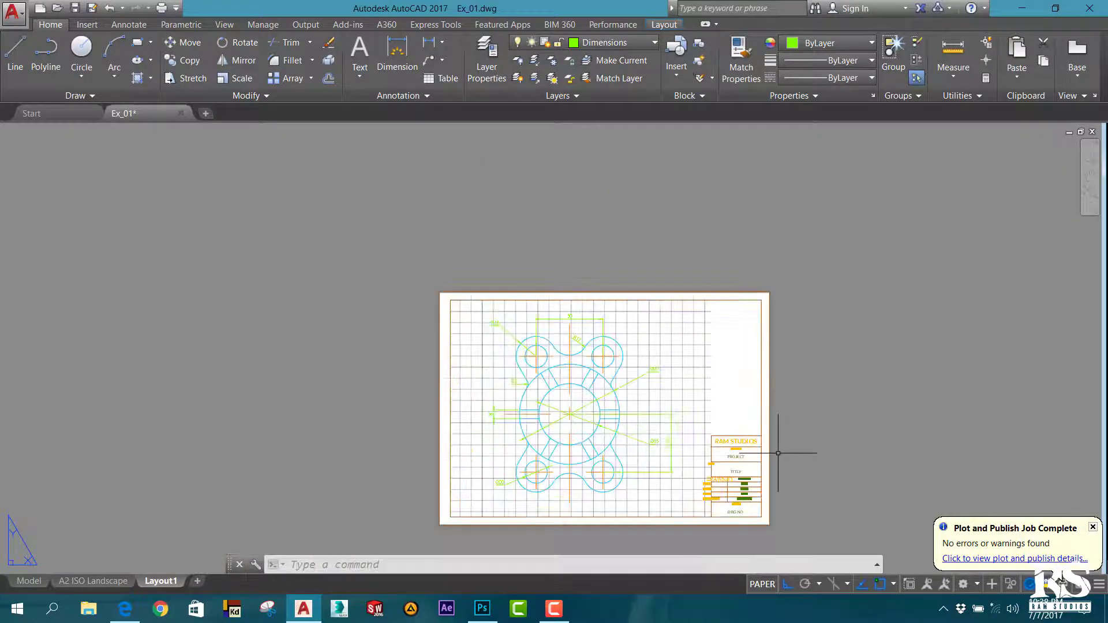
scroll(791, 496, "up", 1)
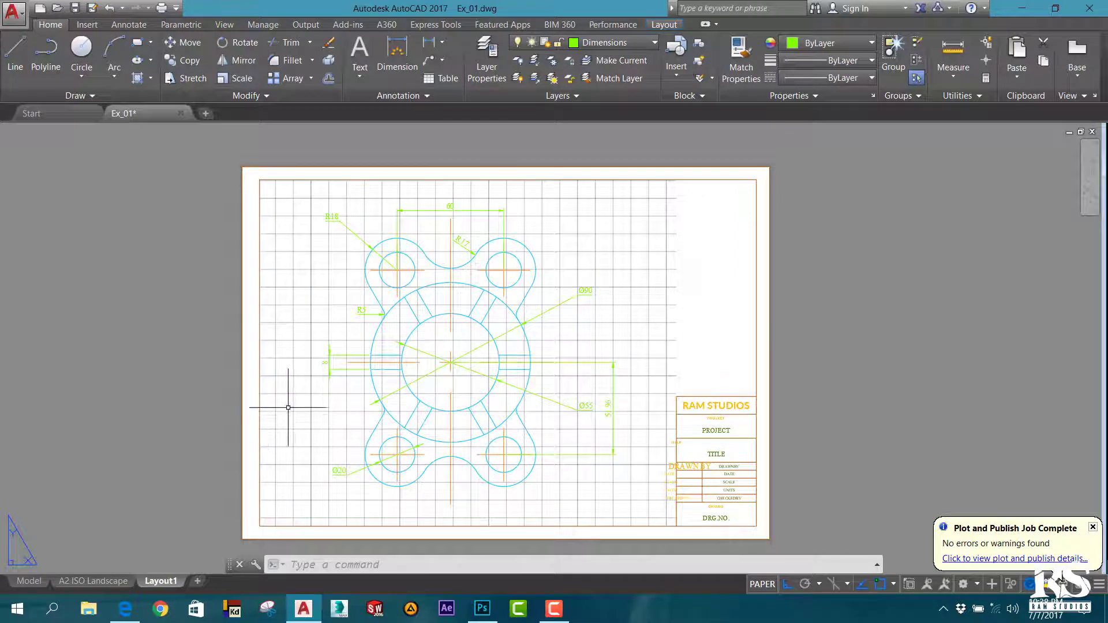